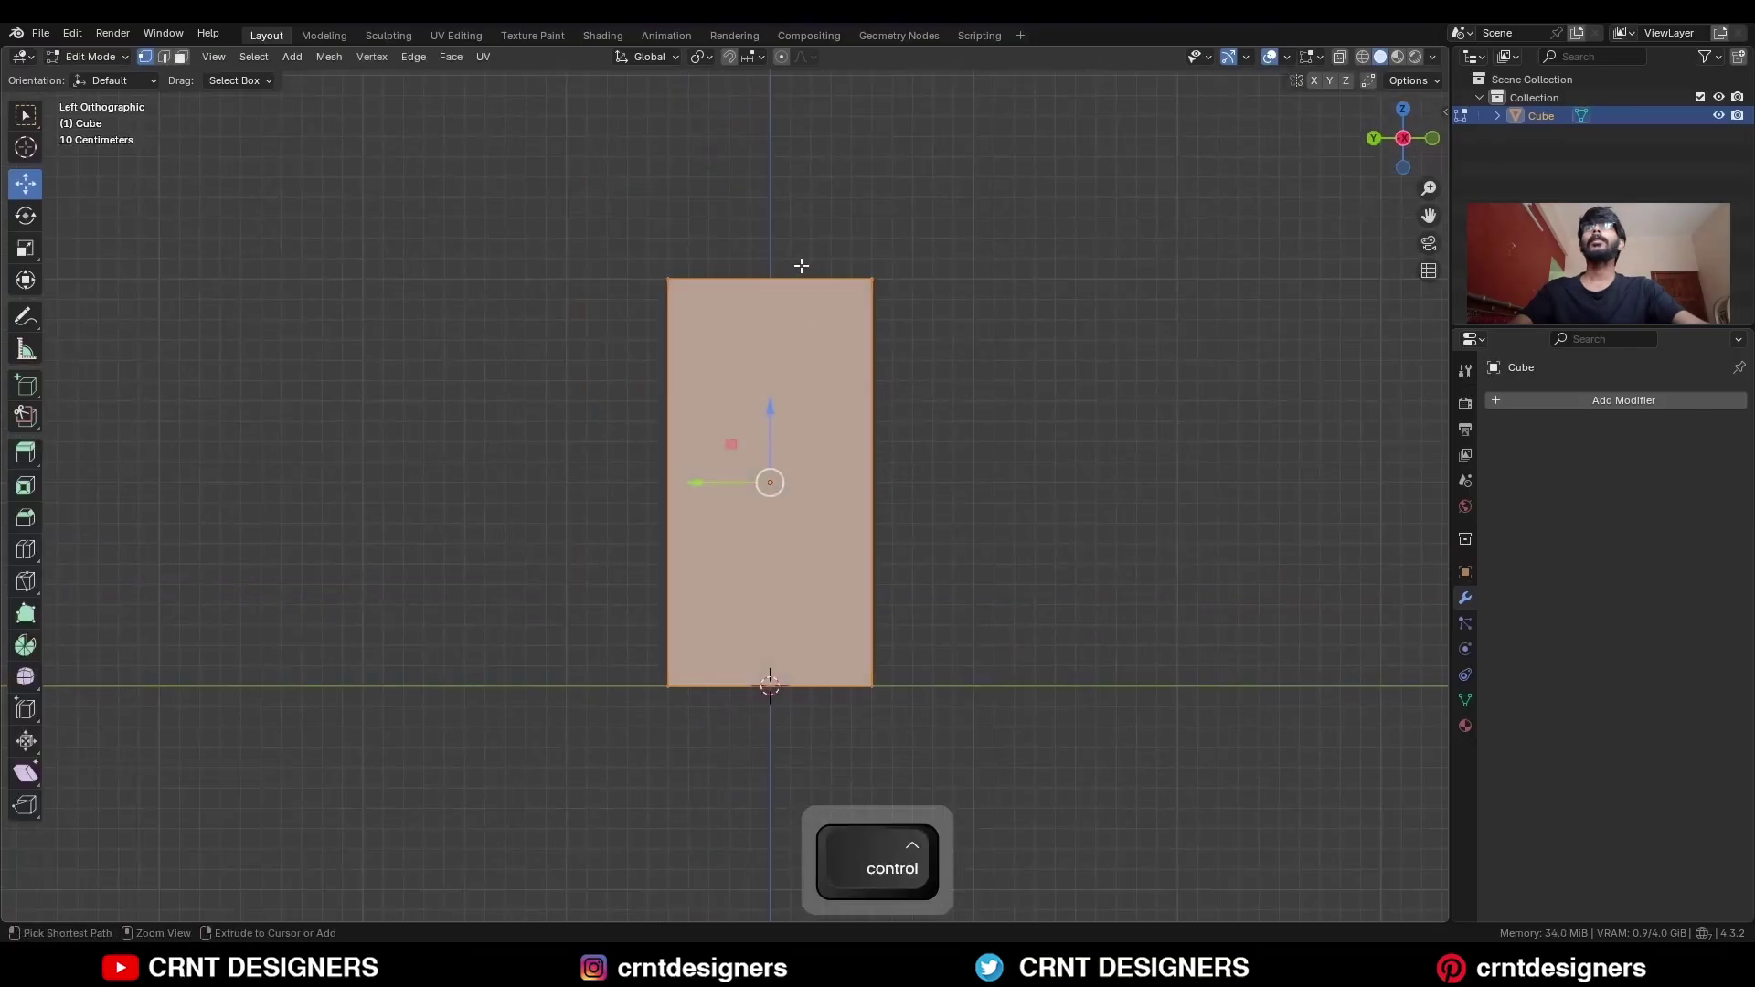
# Add a centred vertical loop cut and a centred horizontal loop cut through the tall block.
pyautogui.hotkey('ctrl', 'r')
pyautogui.click(787, 253)
pyautogui.rightClick(787, 252)
pyautogui.hotkey('ctrl', 'r')
pyautogui.click(886, 456)
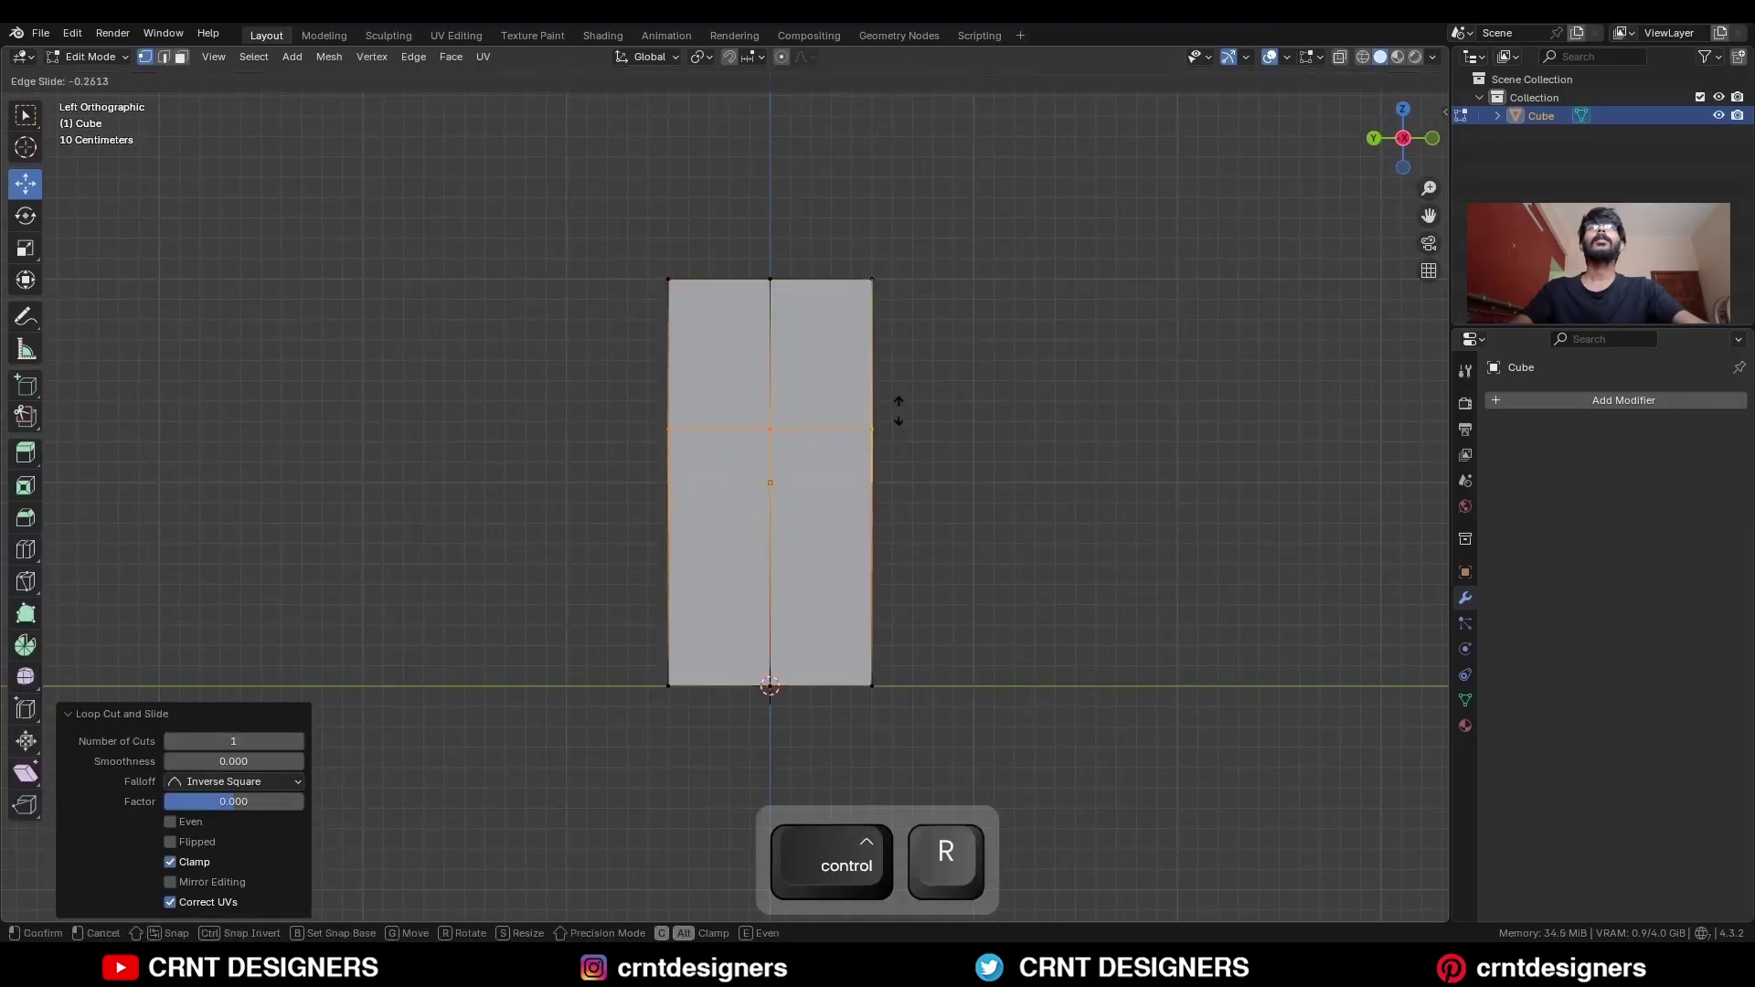
pyautogui.rightClick(900, 404)
# Delete the faces of the block's upper quarter on the +Y side, including those hidden behind it.
pyautogui.press('3')
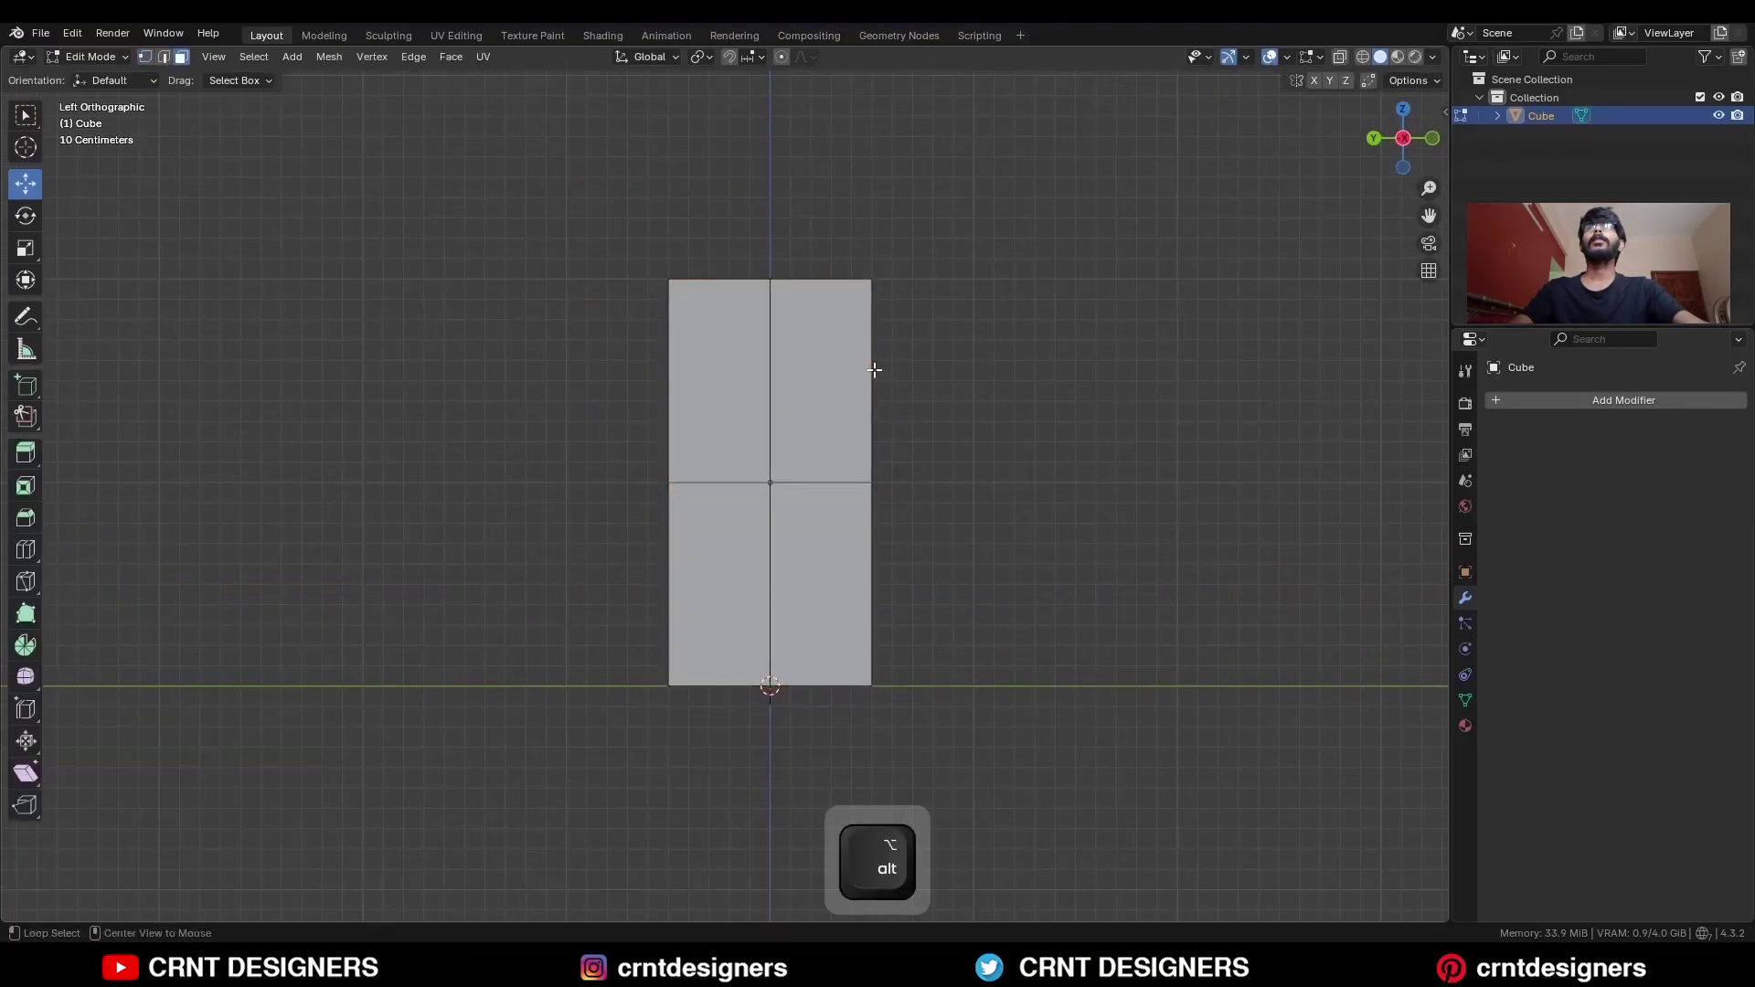
pyautogui.hotkey('alt', 'z')
pyautogui.moveTo(772, 233); pyautogui.dragTo(595, 479)
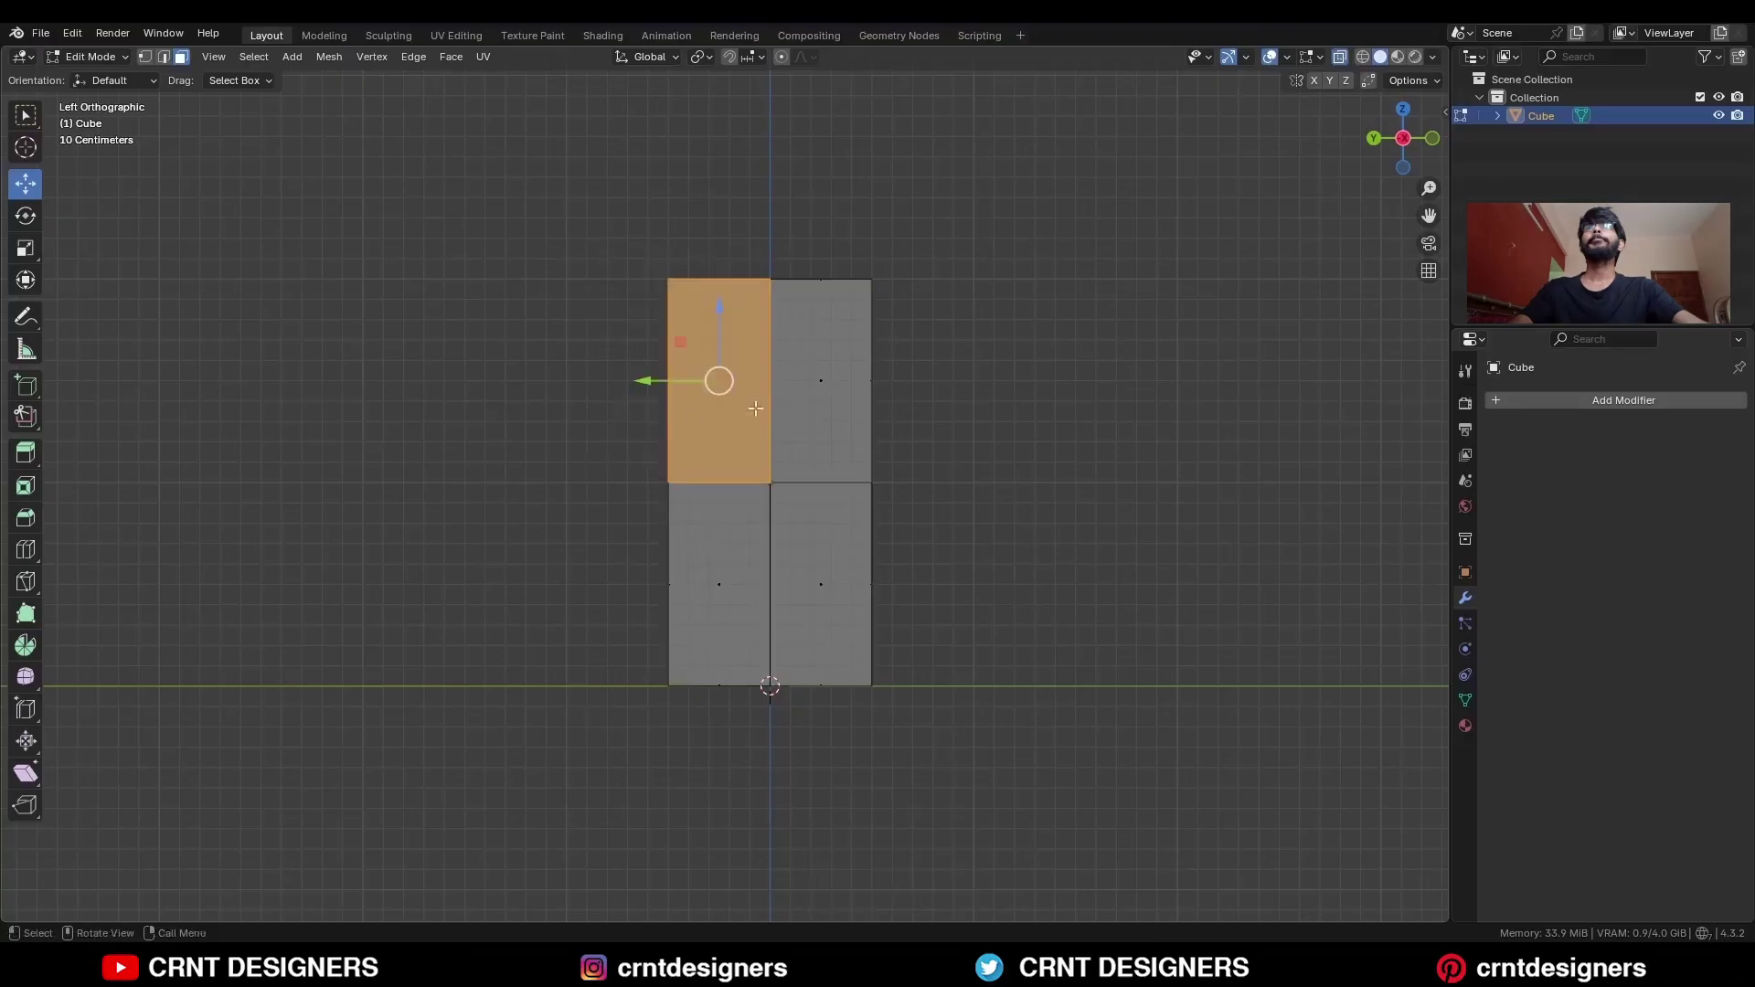
pyautogui.press('x')
pyautogui.click(851, 377)
pyautogui.hotkey('alt', 'z')
# Fill the open areas left by the removed quarter with new faces to close the stepped block.
pyautogui.moveTo(759, 403); pyautogui.dragTo(795, 492, button='middle')
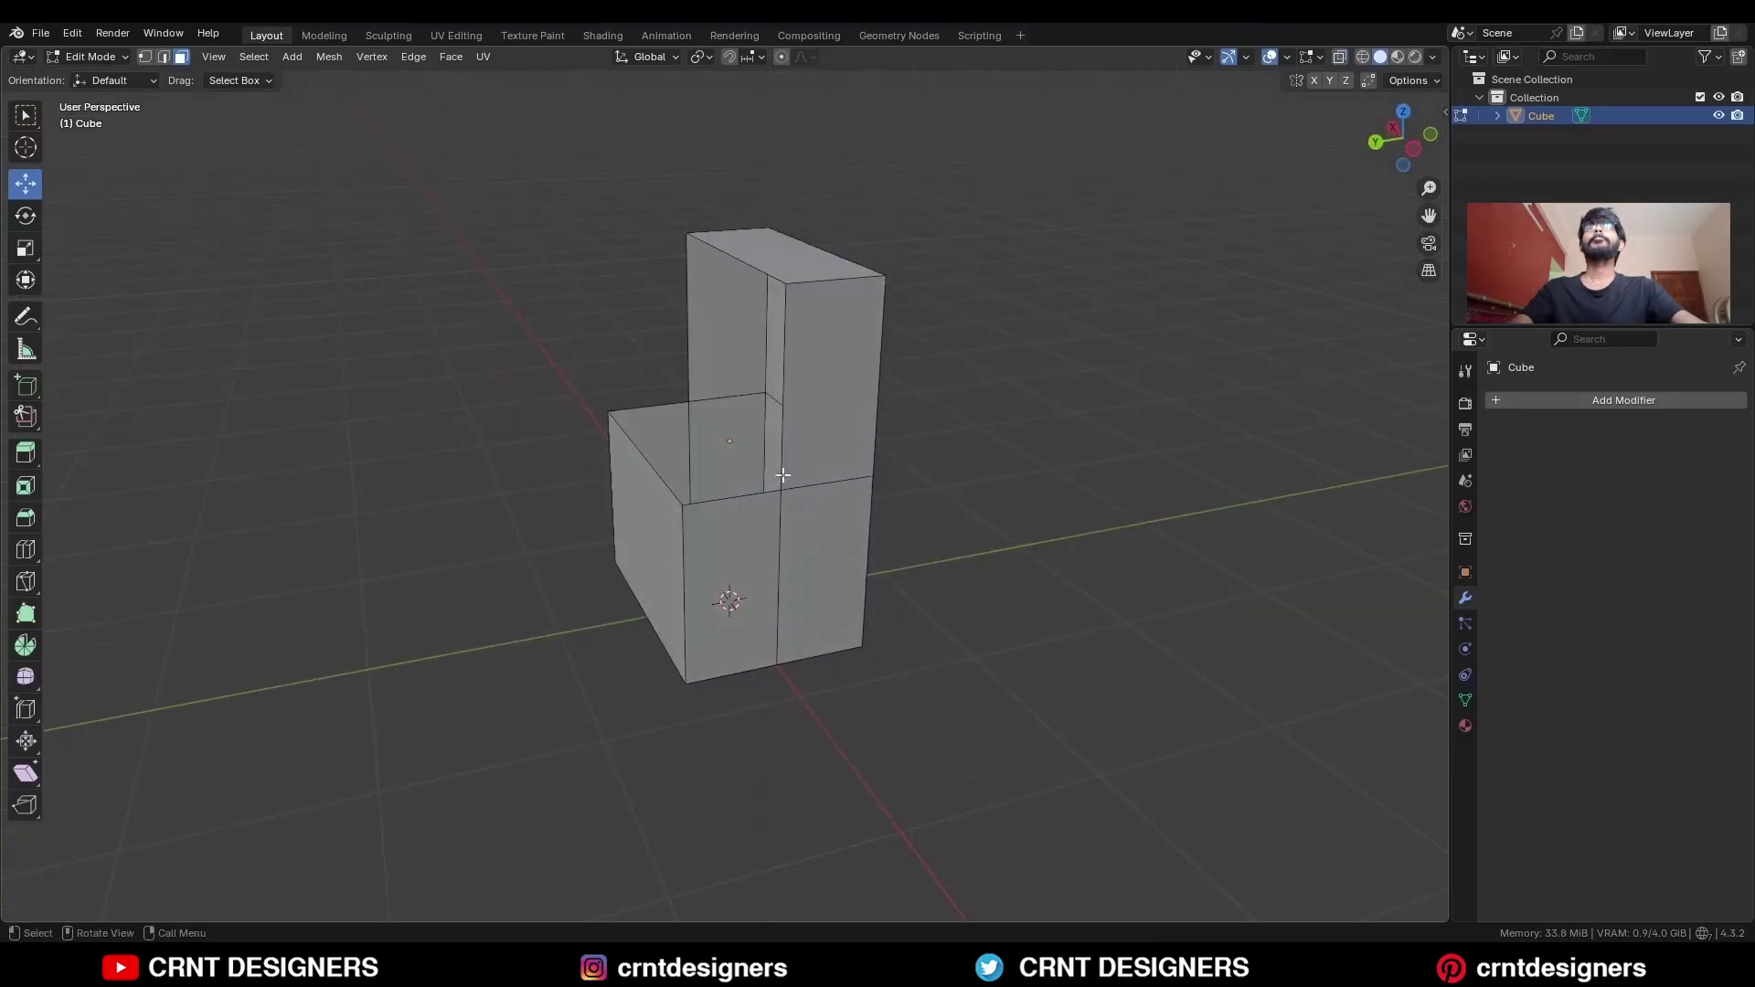
pyautogui.press('2')
pyautogui.press('f')
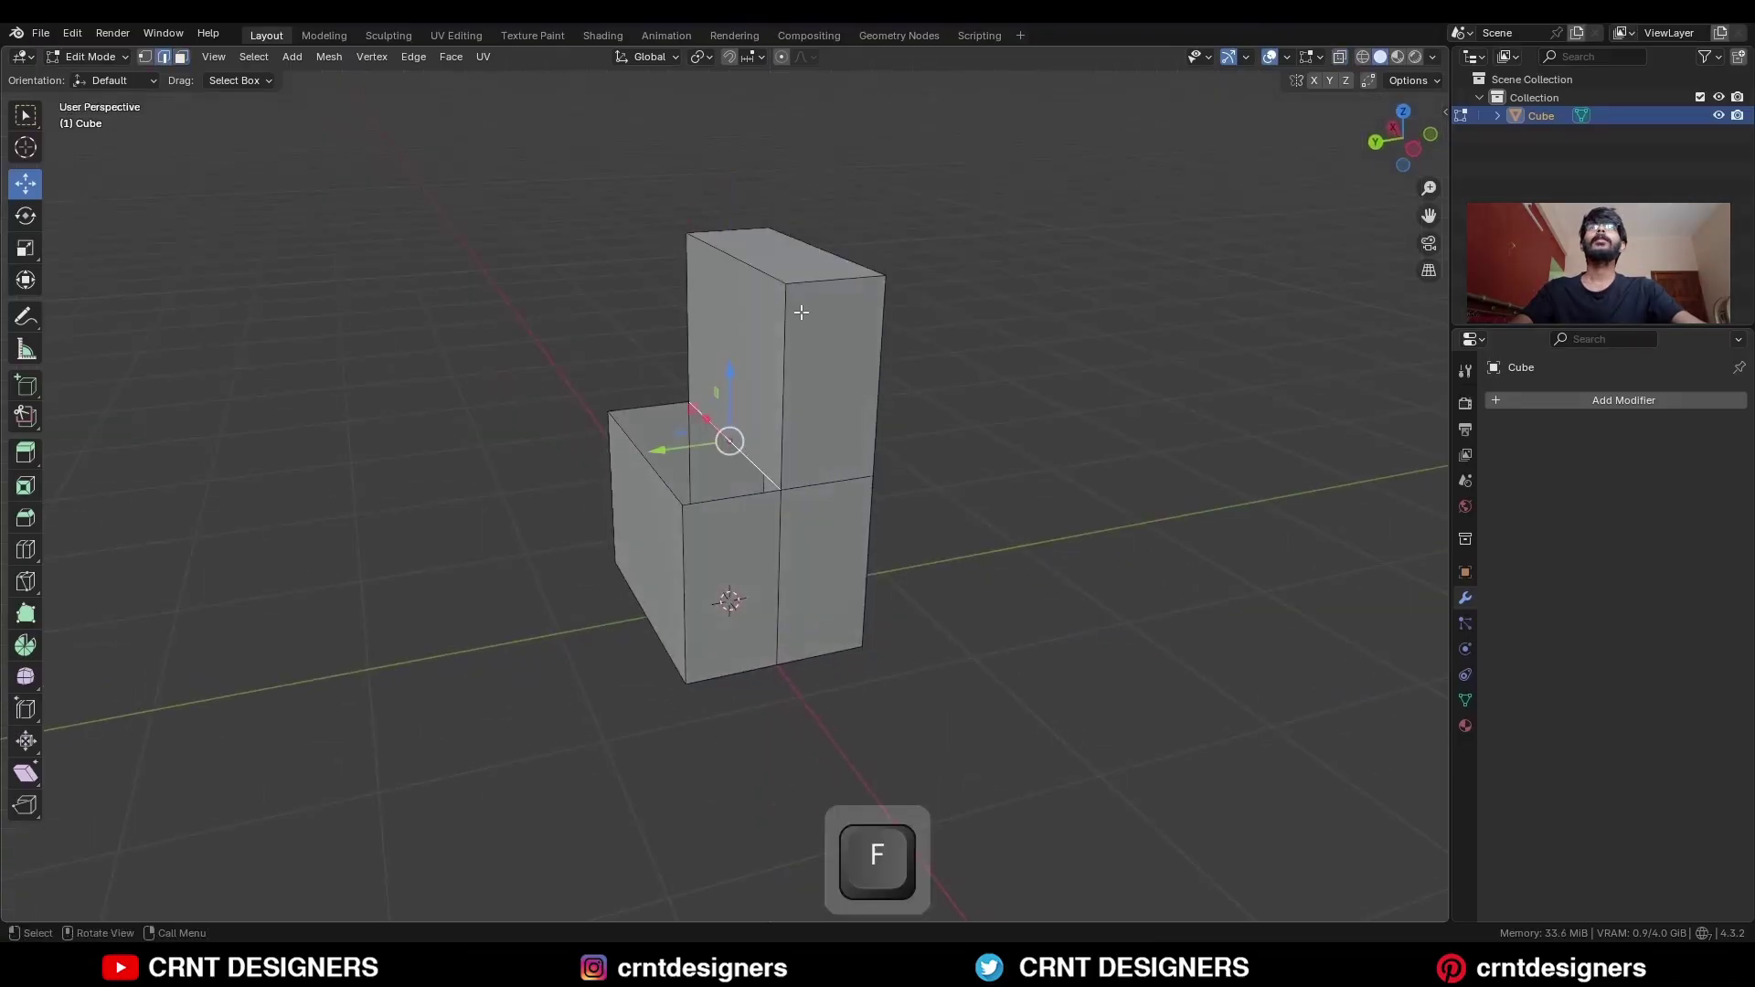
# Narrow the block's depth by moving the outer vertices on both Y sides inward along Y.
pyautogui.press('ctrl+KP_3')
pyautogui.press('1')
pyautogui.hotkey('alt', 'z')
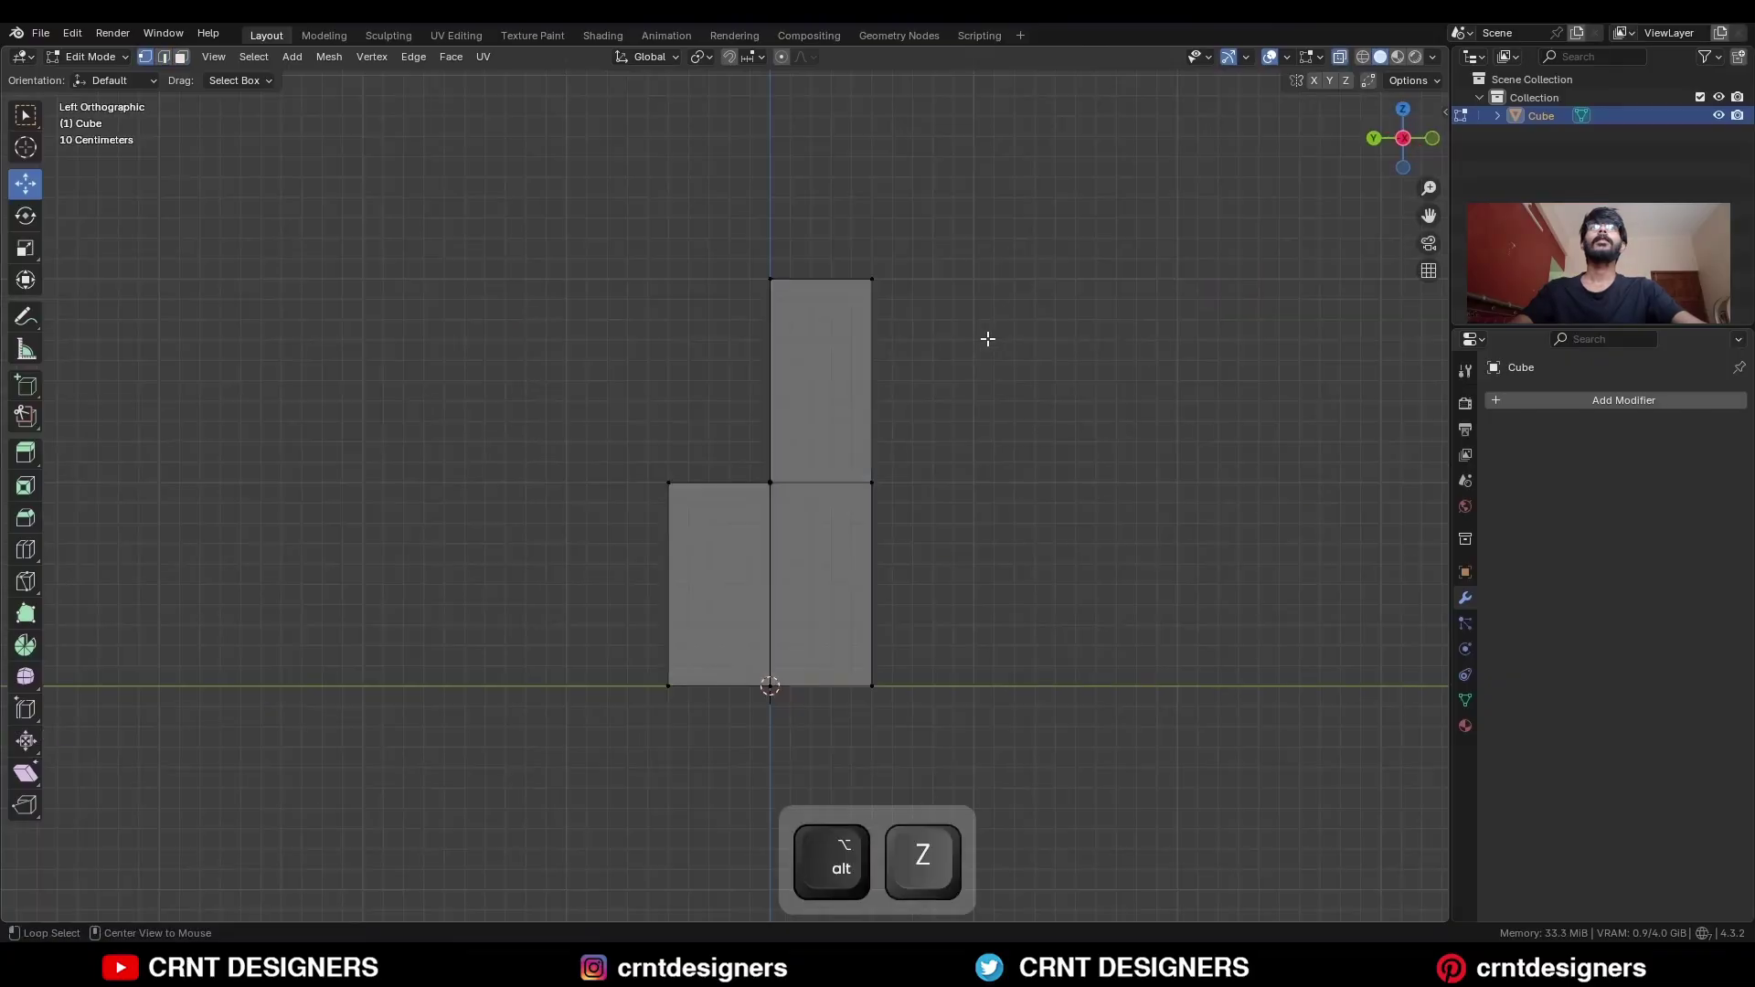
pyautogui.moveTo(716, 389); pyautogui.dragTo(585, 746)
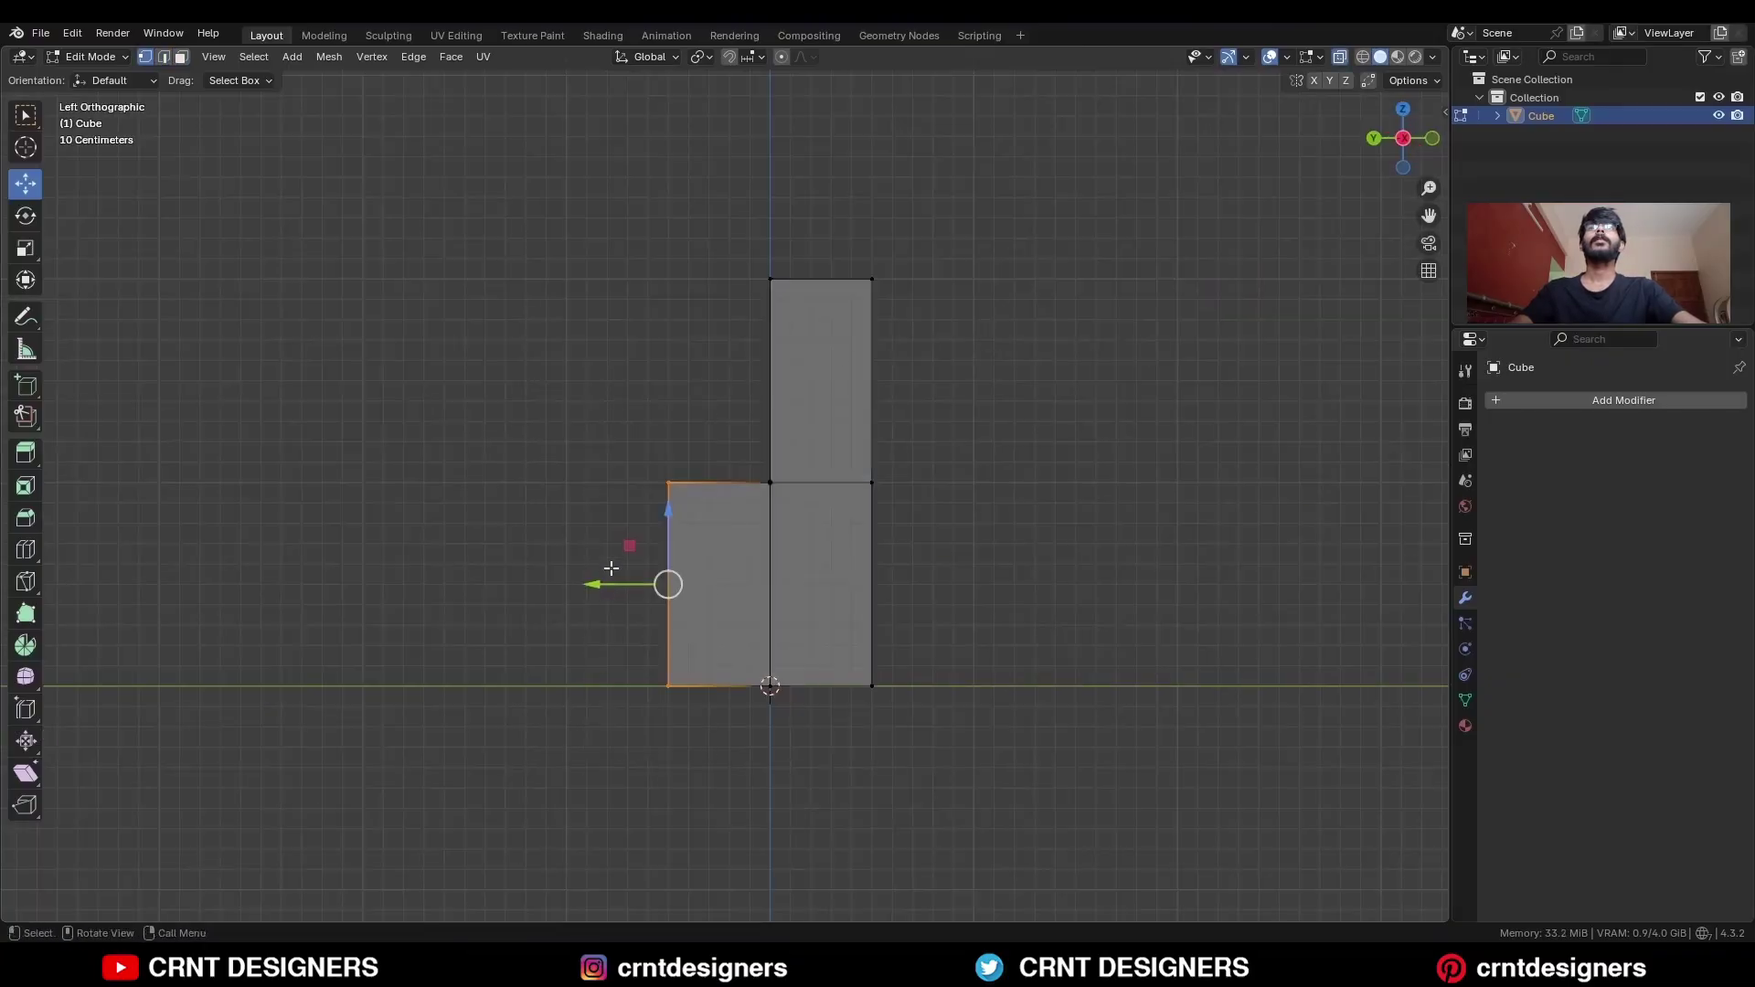
pyautogui.keyDown('ctrl'); pyautogui.moveTo(611, 569); pyautogui.dragTo(640, 568); pyautogui.keyUp('ctrl')
pyautogui.moveTo(921, 235); pyautogui.dragTo(802, 773)
pyautogui.keyDown('ctrl'); pyautogui.moveTo(795, 478); pyautogui.dragTo(786, 479); pyautogui.keyUp('ctrl')
# Lower the outer top edge of the step on the +Y side so the ledge slopes outward.
pyautogui.moveTo(656, 418); pyautogui.dragTo(688, 475)
pyautogui.hotkey('alt', 'z')
pyautogui.moveTo(957, 389); pyautogui.dragTo(840, 441, button='middle')
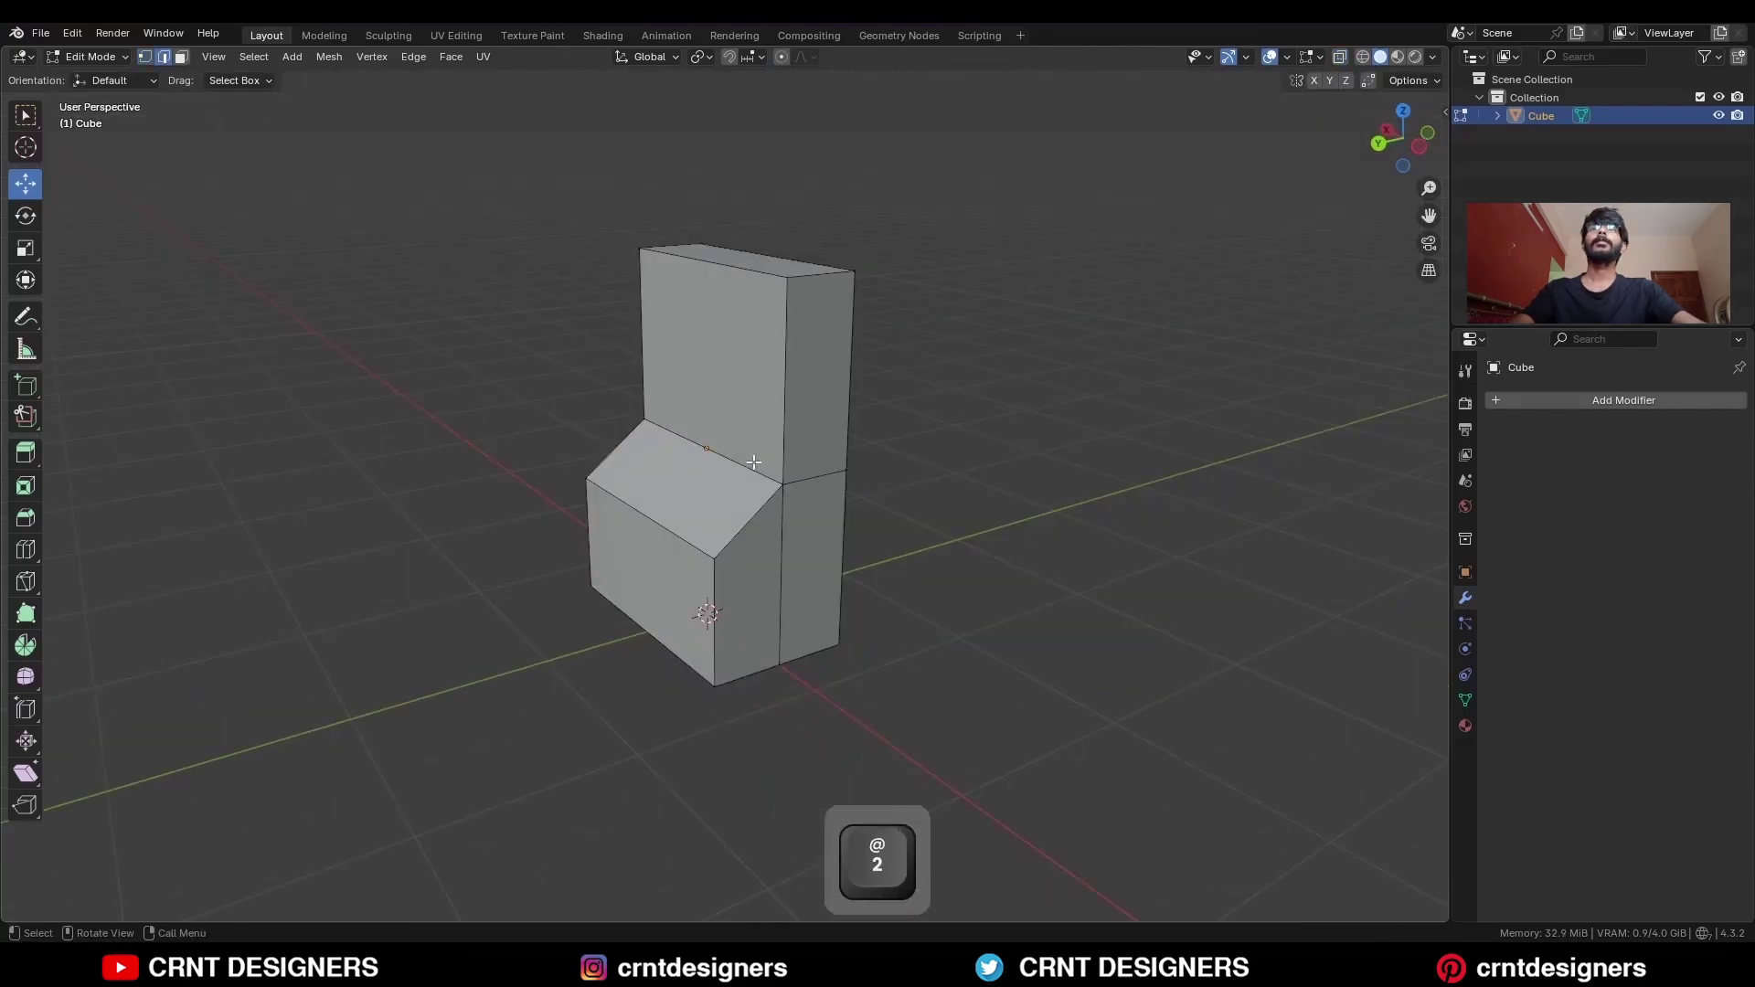
# Apply the stepped block's scale in Object Mode.
pyautogui.press('Tab')
pyautogui.hotkey('ctrl', 'a')
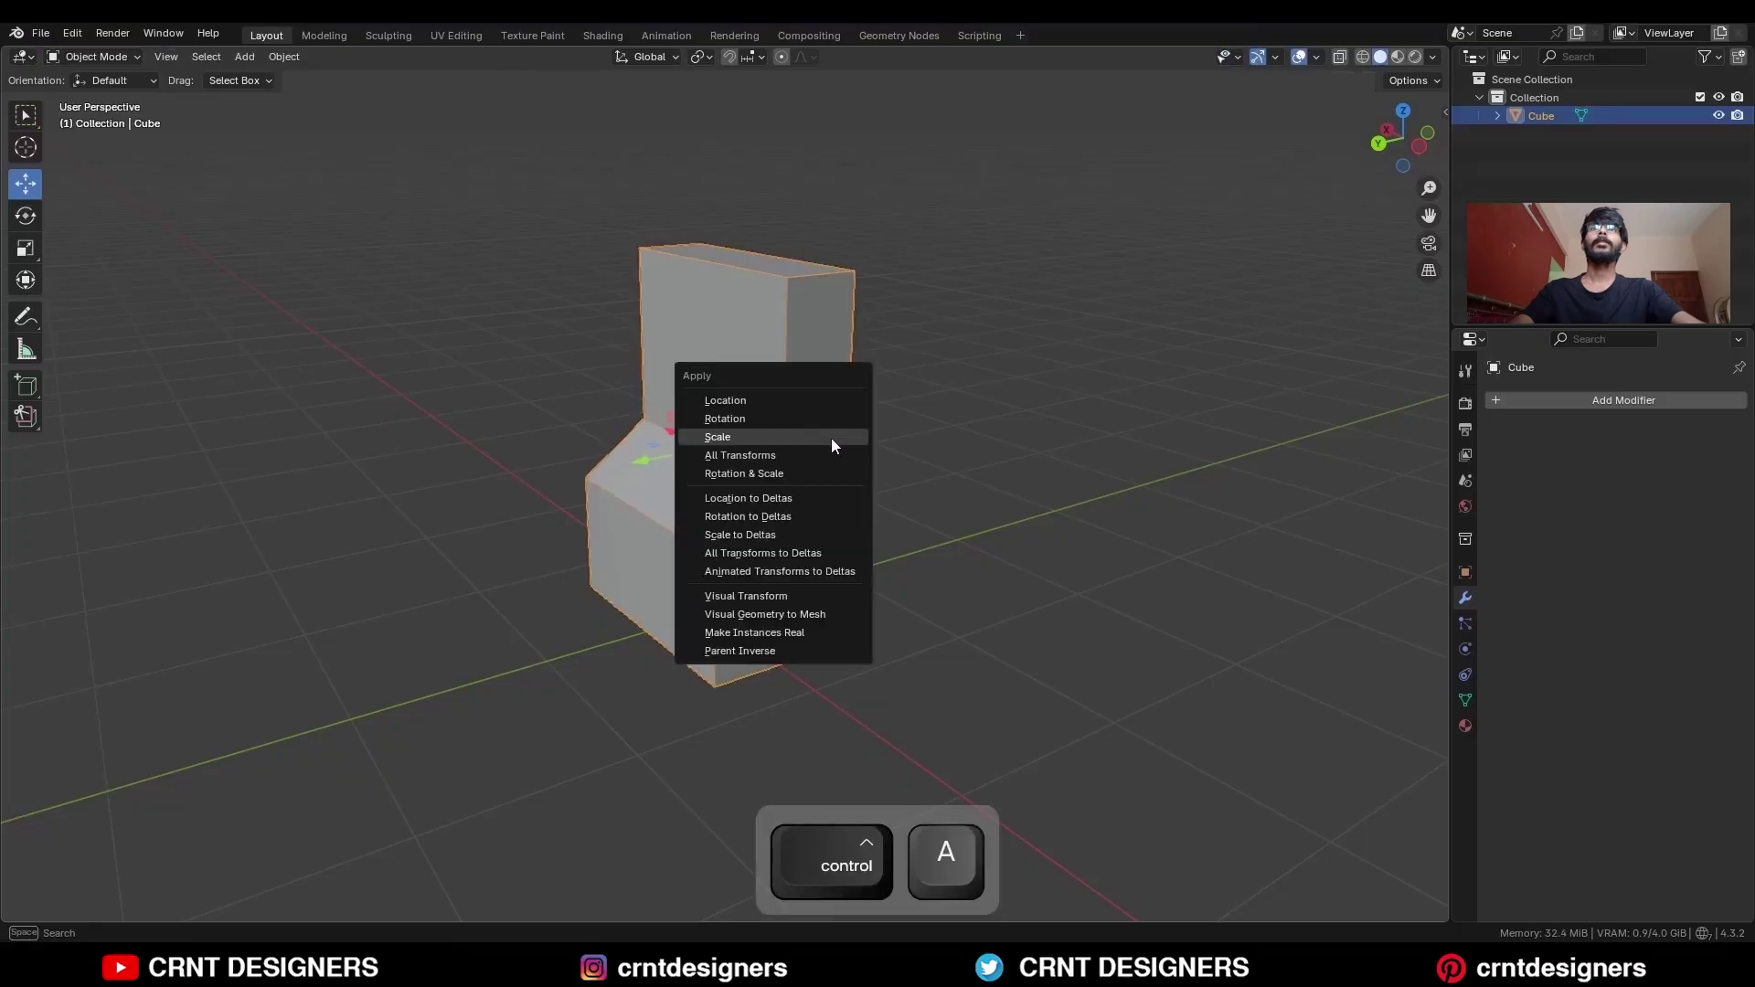
pyautogui.click(830, 435)
# Bevel the inner and outer edges of the sloped ledge with 4 segments and a width of about 0.317 m.
pyautogui.press('Tab')
pyautogui.press('2')
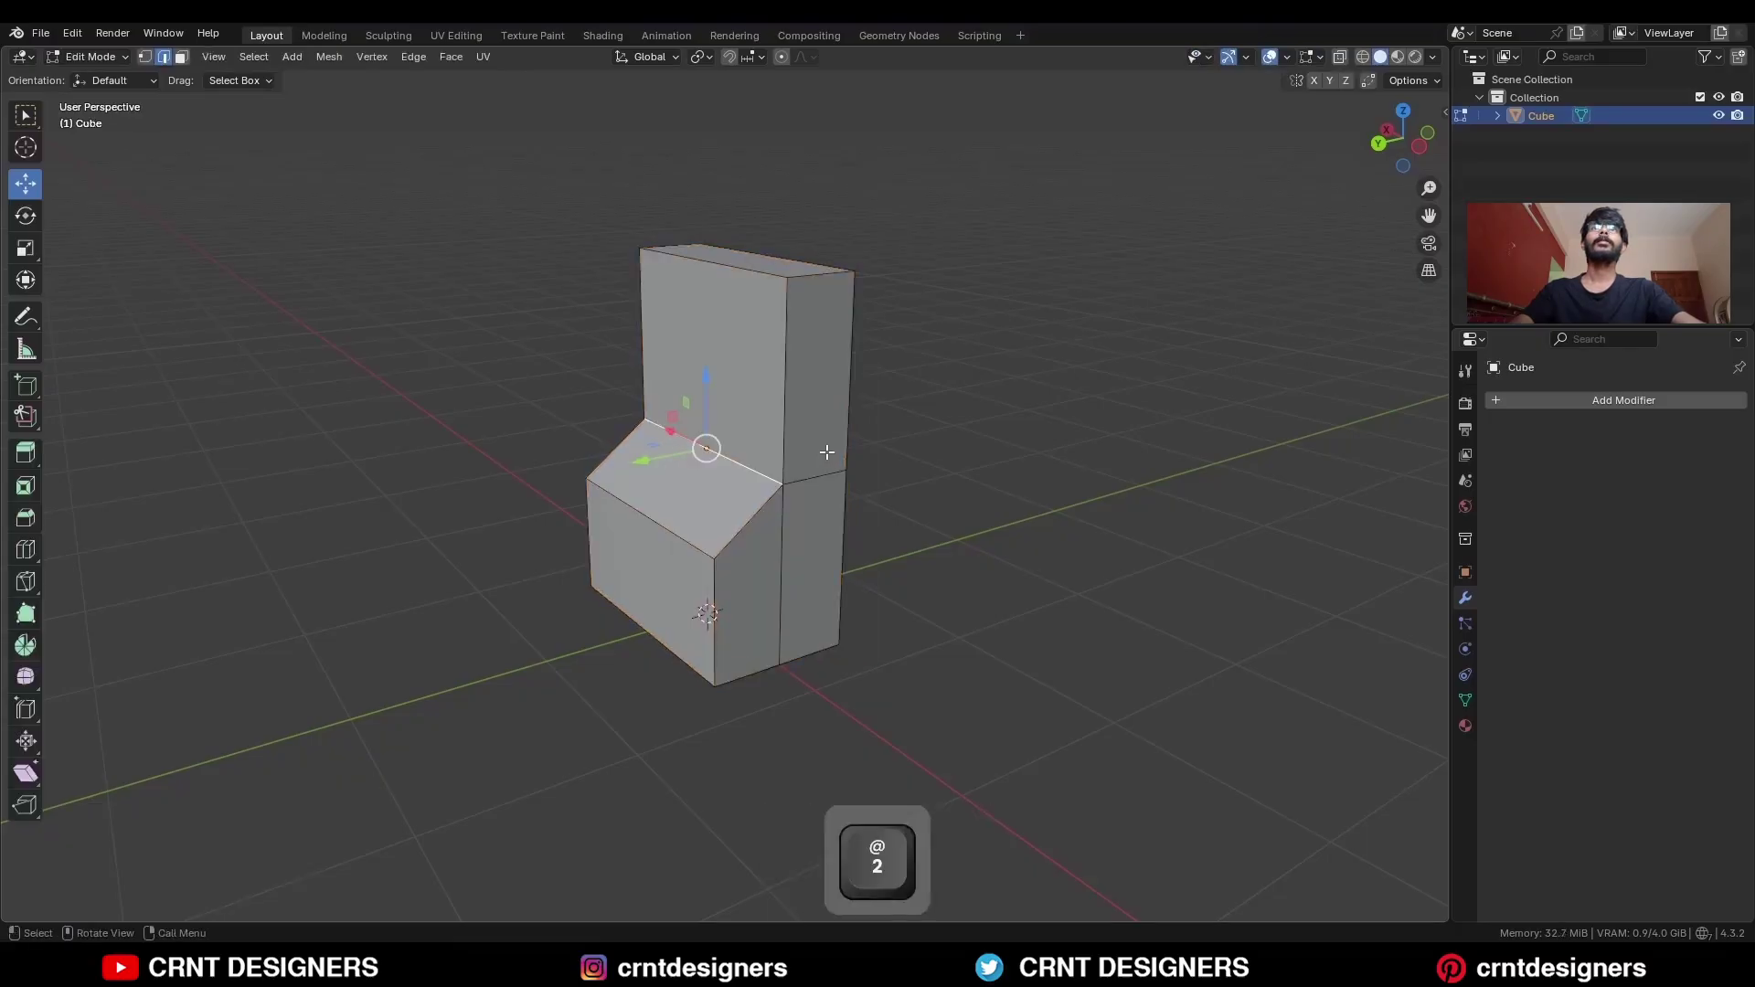
pyautogui.keyDown('shift'); pyautogui.click(686, 528); pyautogui.keyUp('shift')
pyautogui.moveTo(764, 490); pyautogui.dragTo(826, 467, button='middle')
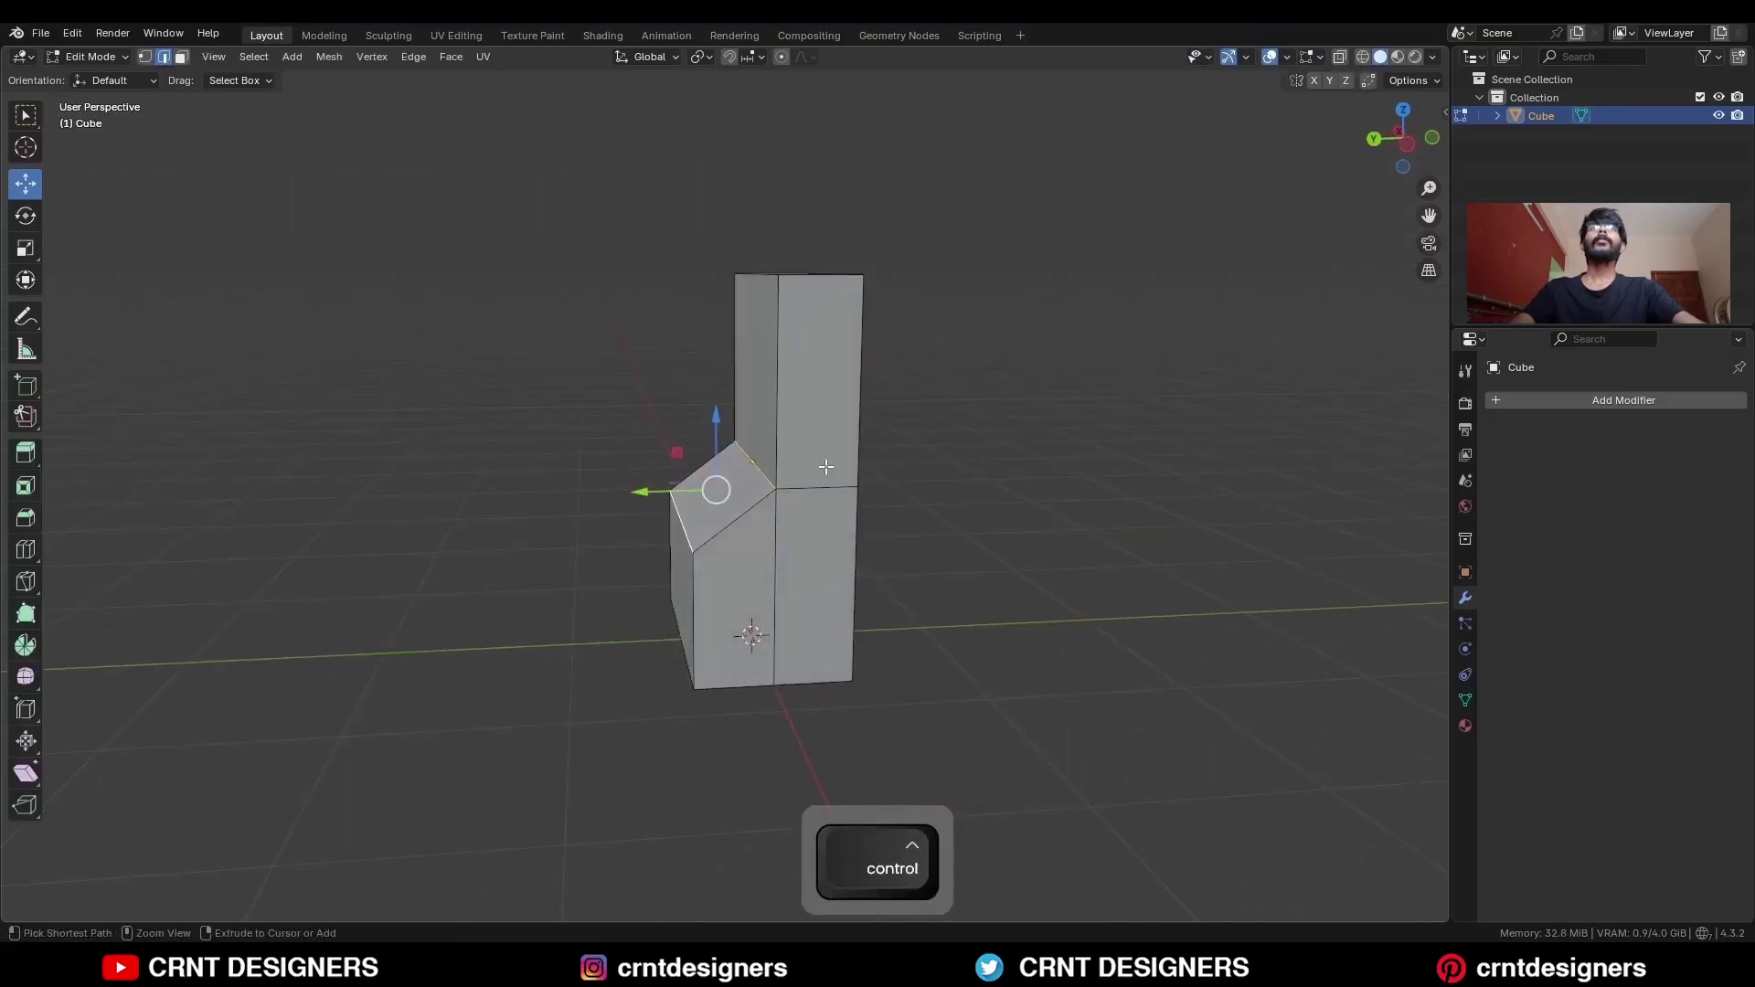
pyautogui.hotkey('ctrl', 'b')
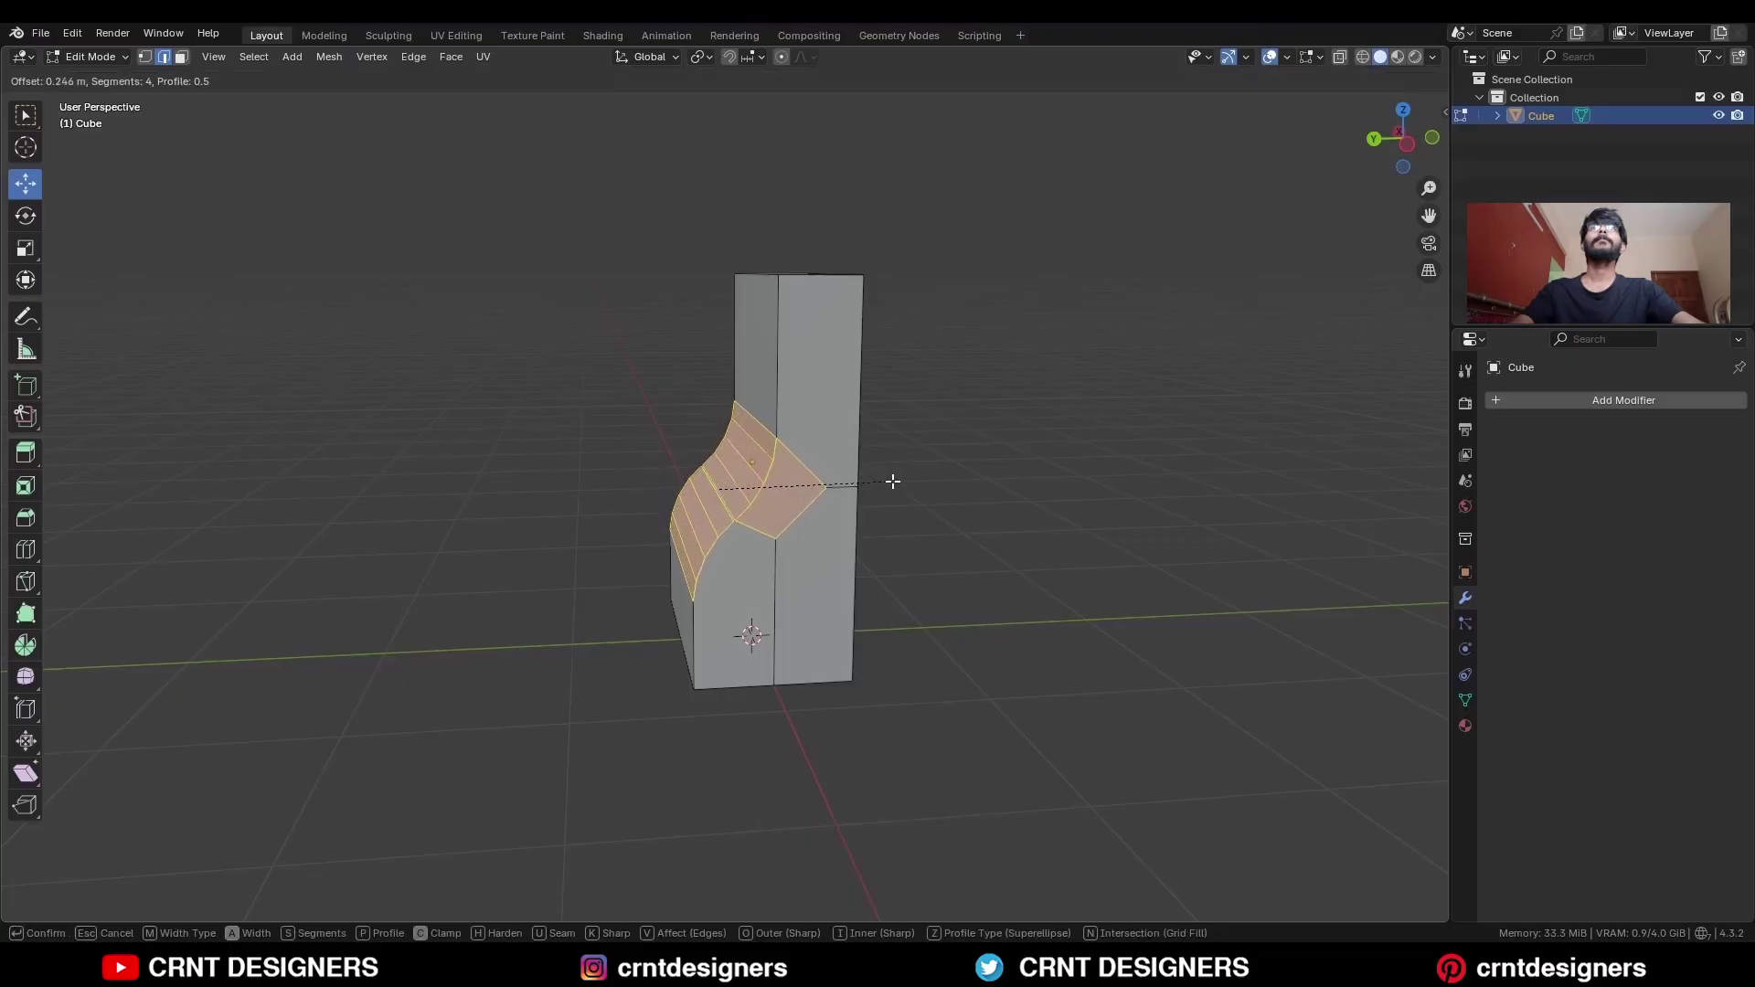
pyautogui.click(908, 503)
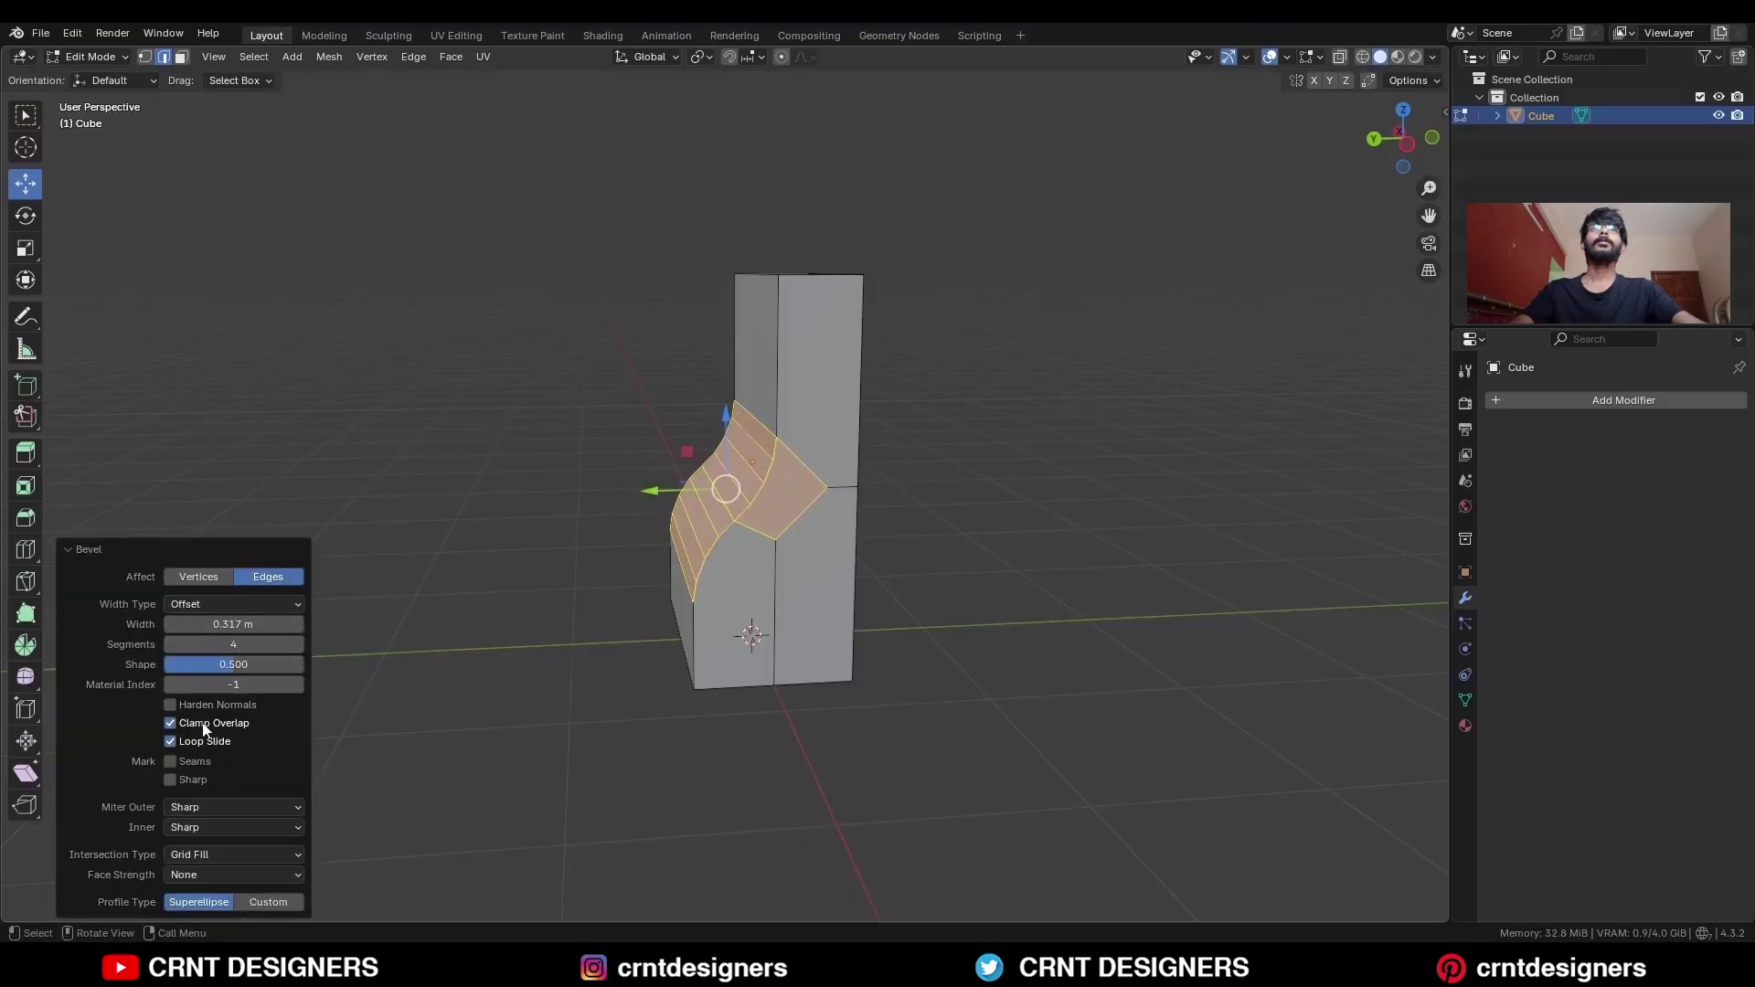
pyautogui.click(941, 510)
# Merge all of the block's vertices by distance.
pyautogui.press('a')
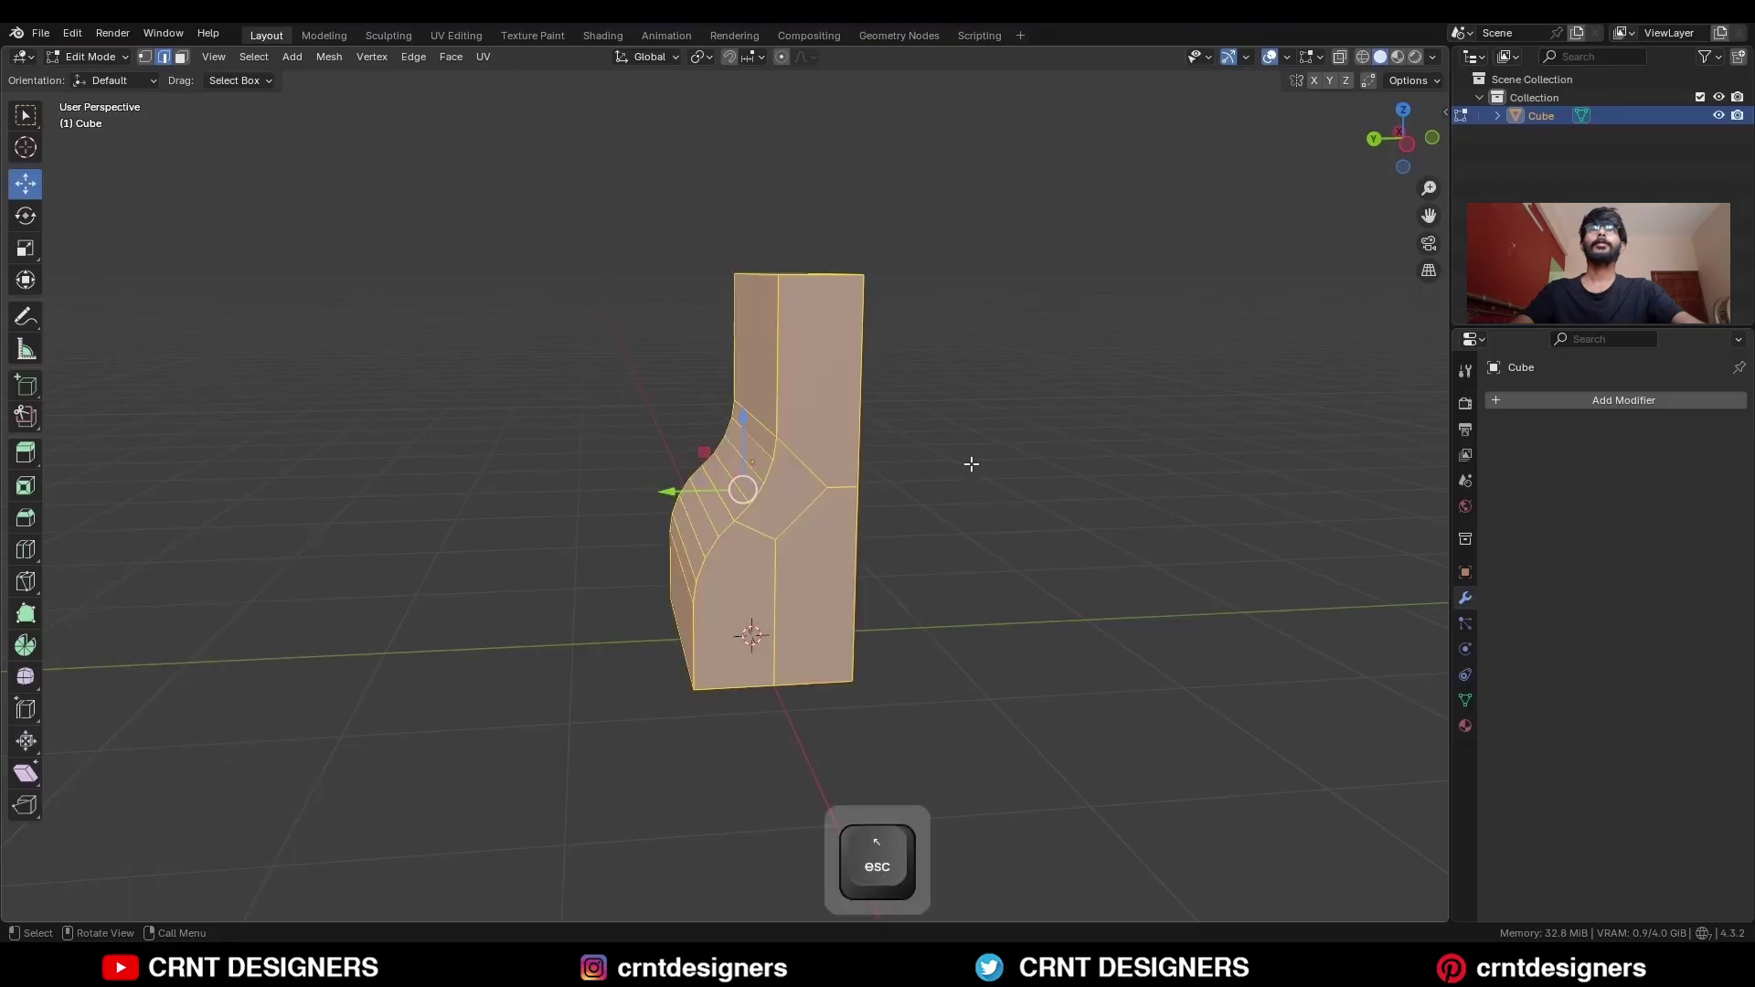
pyautogui.press('m')
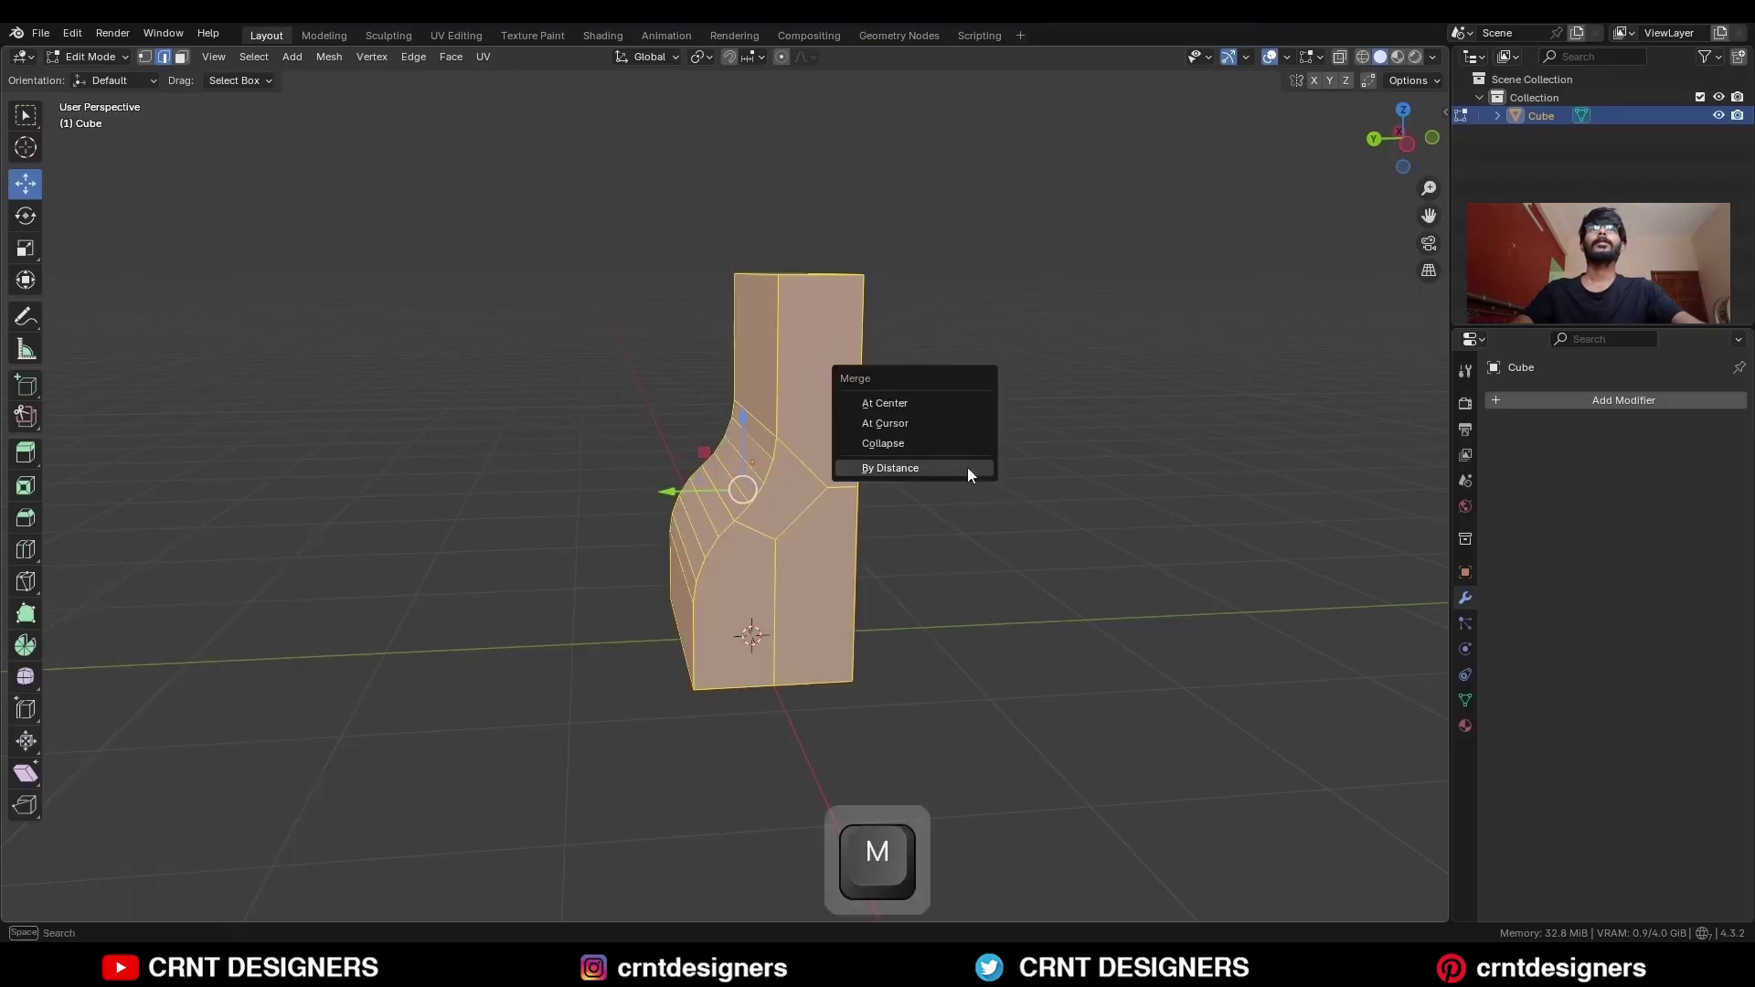
pyautogui.click(968, 469)
# Bevel the two long edges on top of the block by about 0.1 m with 4 segments.
pyautogui.press('2')
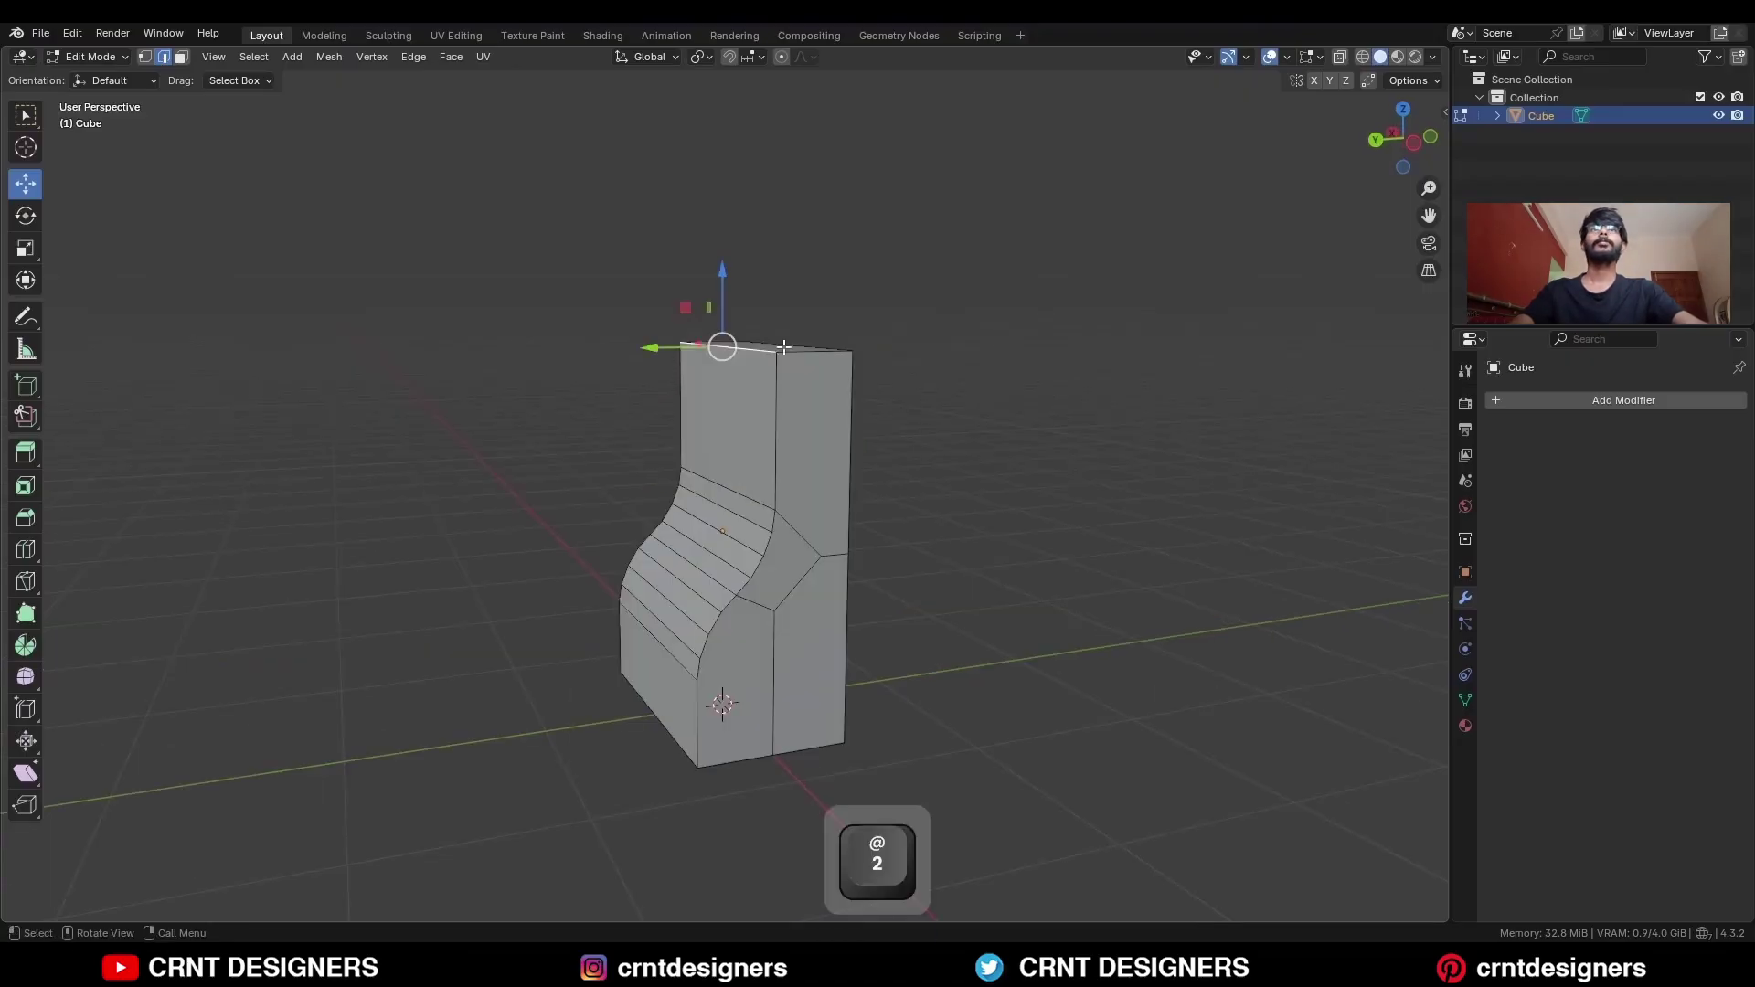
pyautogui.keyDown('shift'); pyautogui.click(807, 345); pyautogui.keyUp('shift')
pyautogui.moveTo(735, 627); pyautogui.dragTo(792, 625, button='middle')
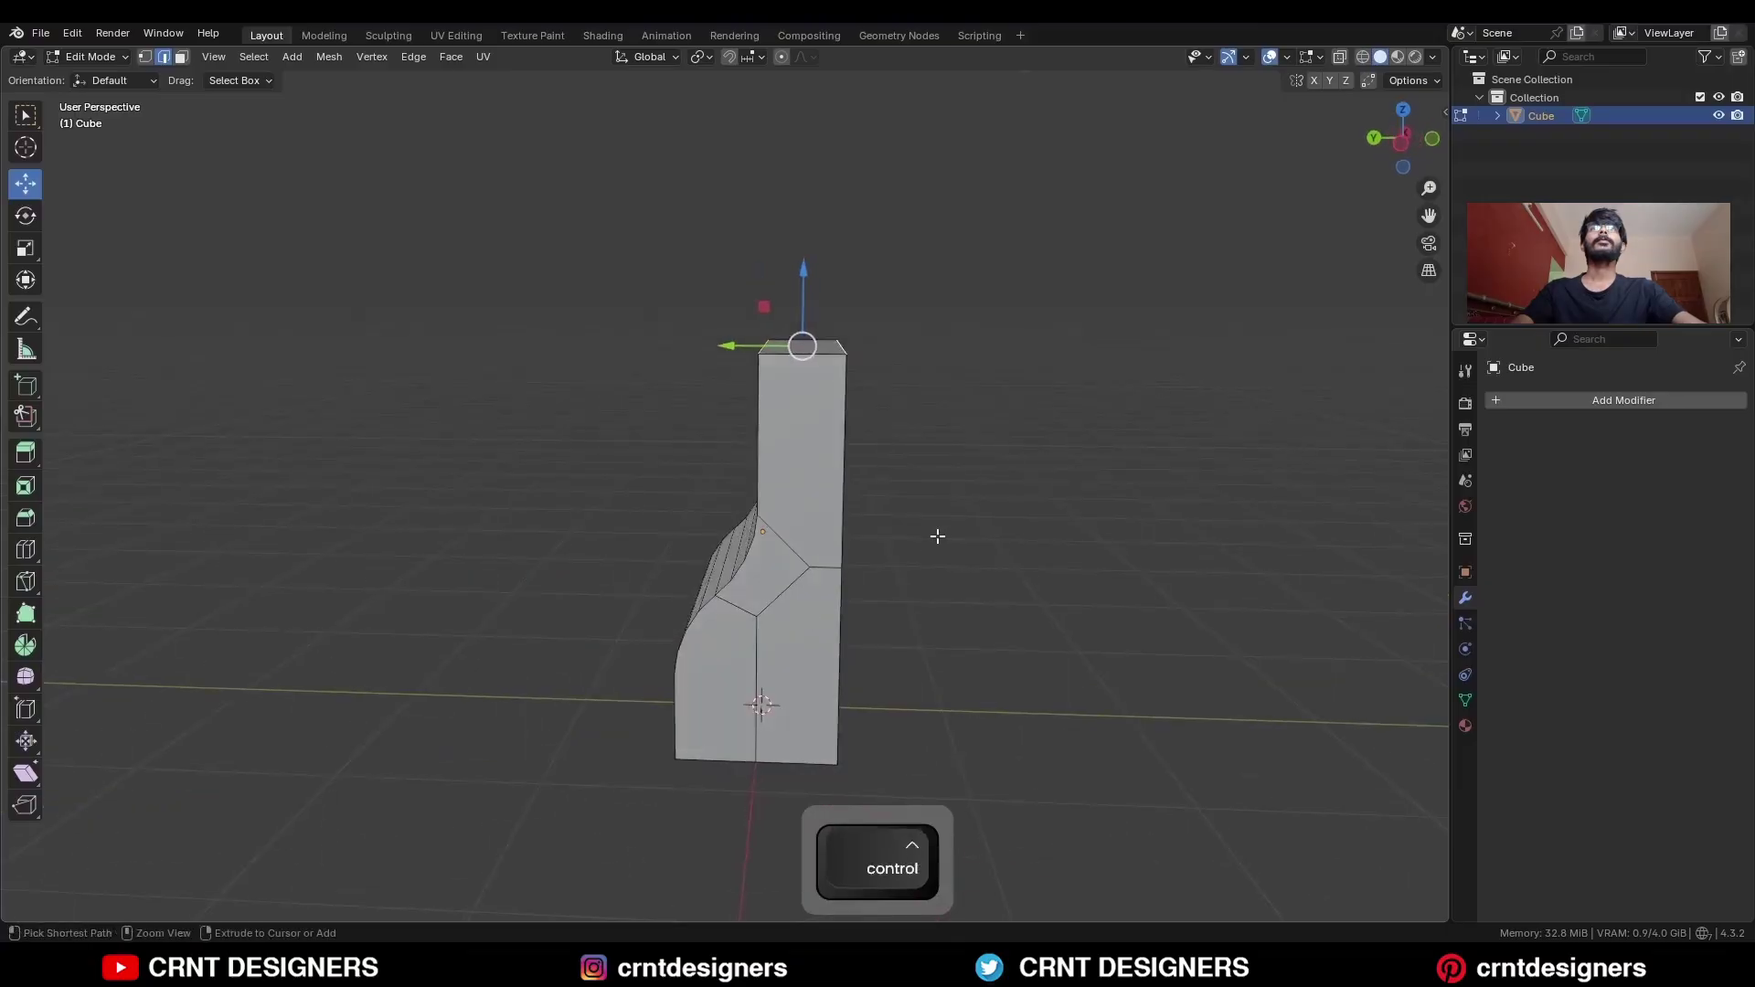
pyautogui.hotkey('ctrl', 'b')
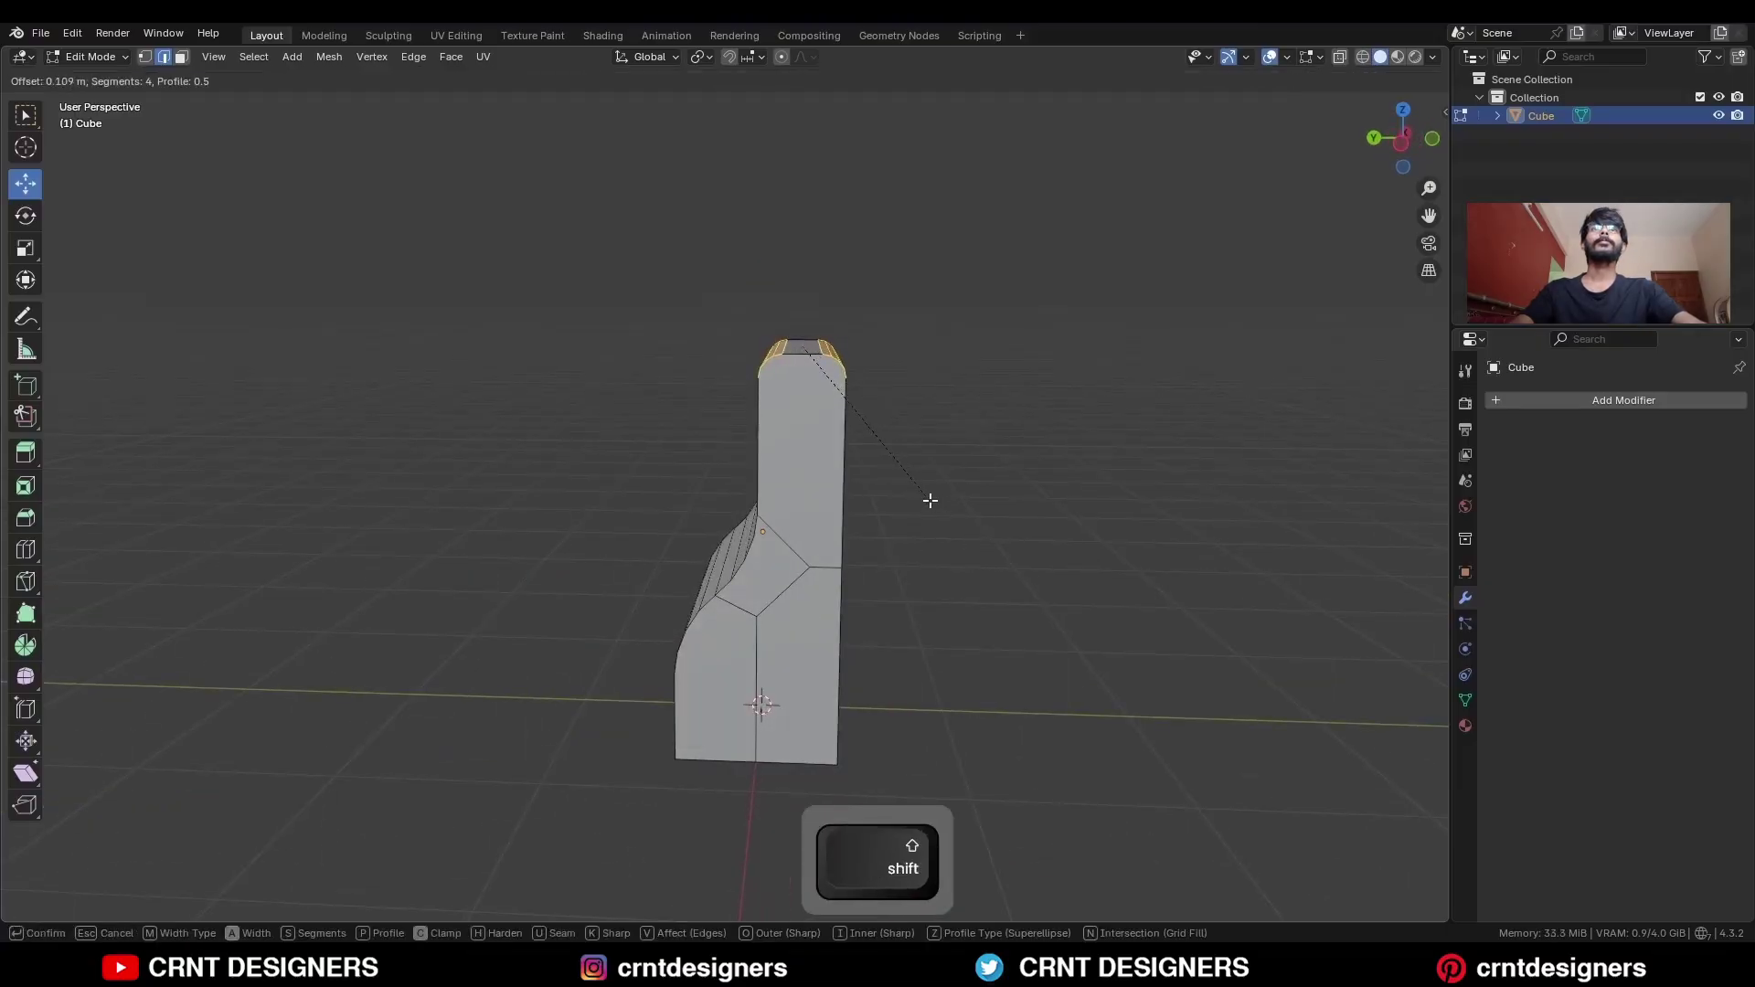
pyautogui.click(921, 502)
pyautogui.click(921, 502)
# Bevel the two long bottom edges of the block with a width of 0.1 m and 4 segments.
pyautogui.moveTo(864, 708); pyautogui.dragTo(792, 650, button='middle')
pyautogui.click(646, 713)
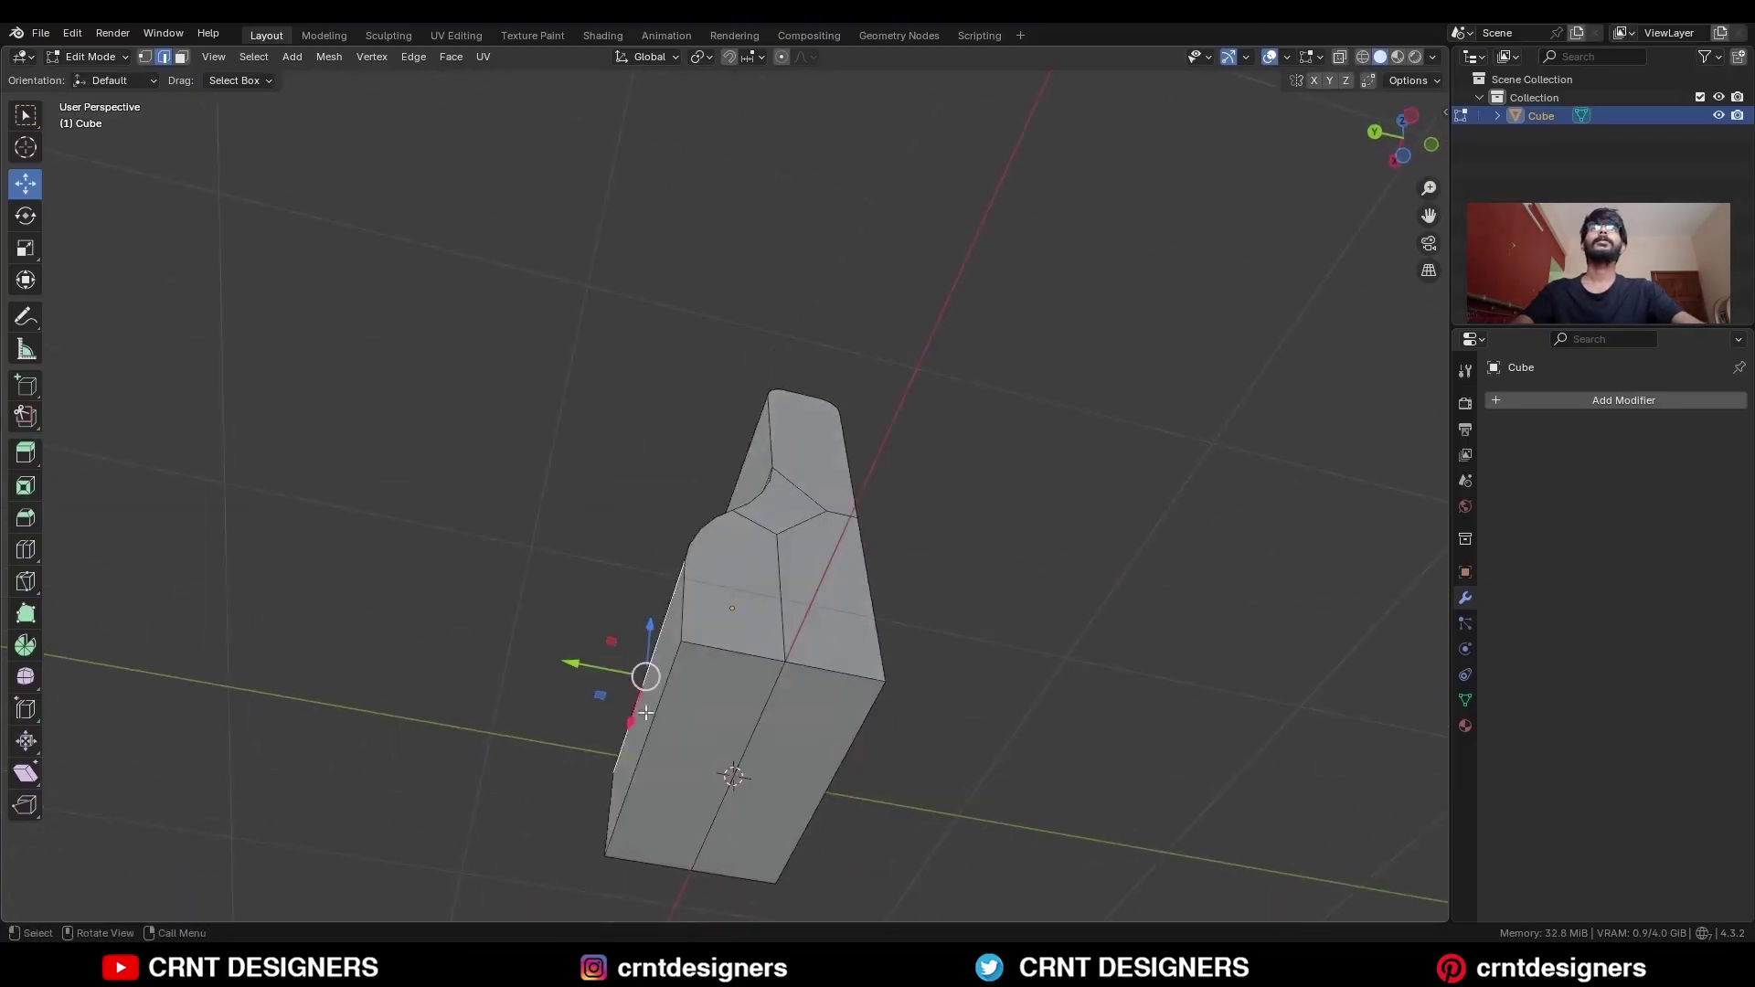
pyautogui.keyDown('shift'); pyautogui.click(910, 654); pyautogui.keyUp('shift')
pyautogui.hotkey('ctrl', 'b')
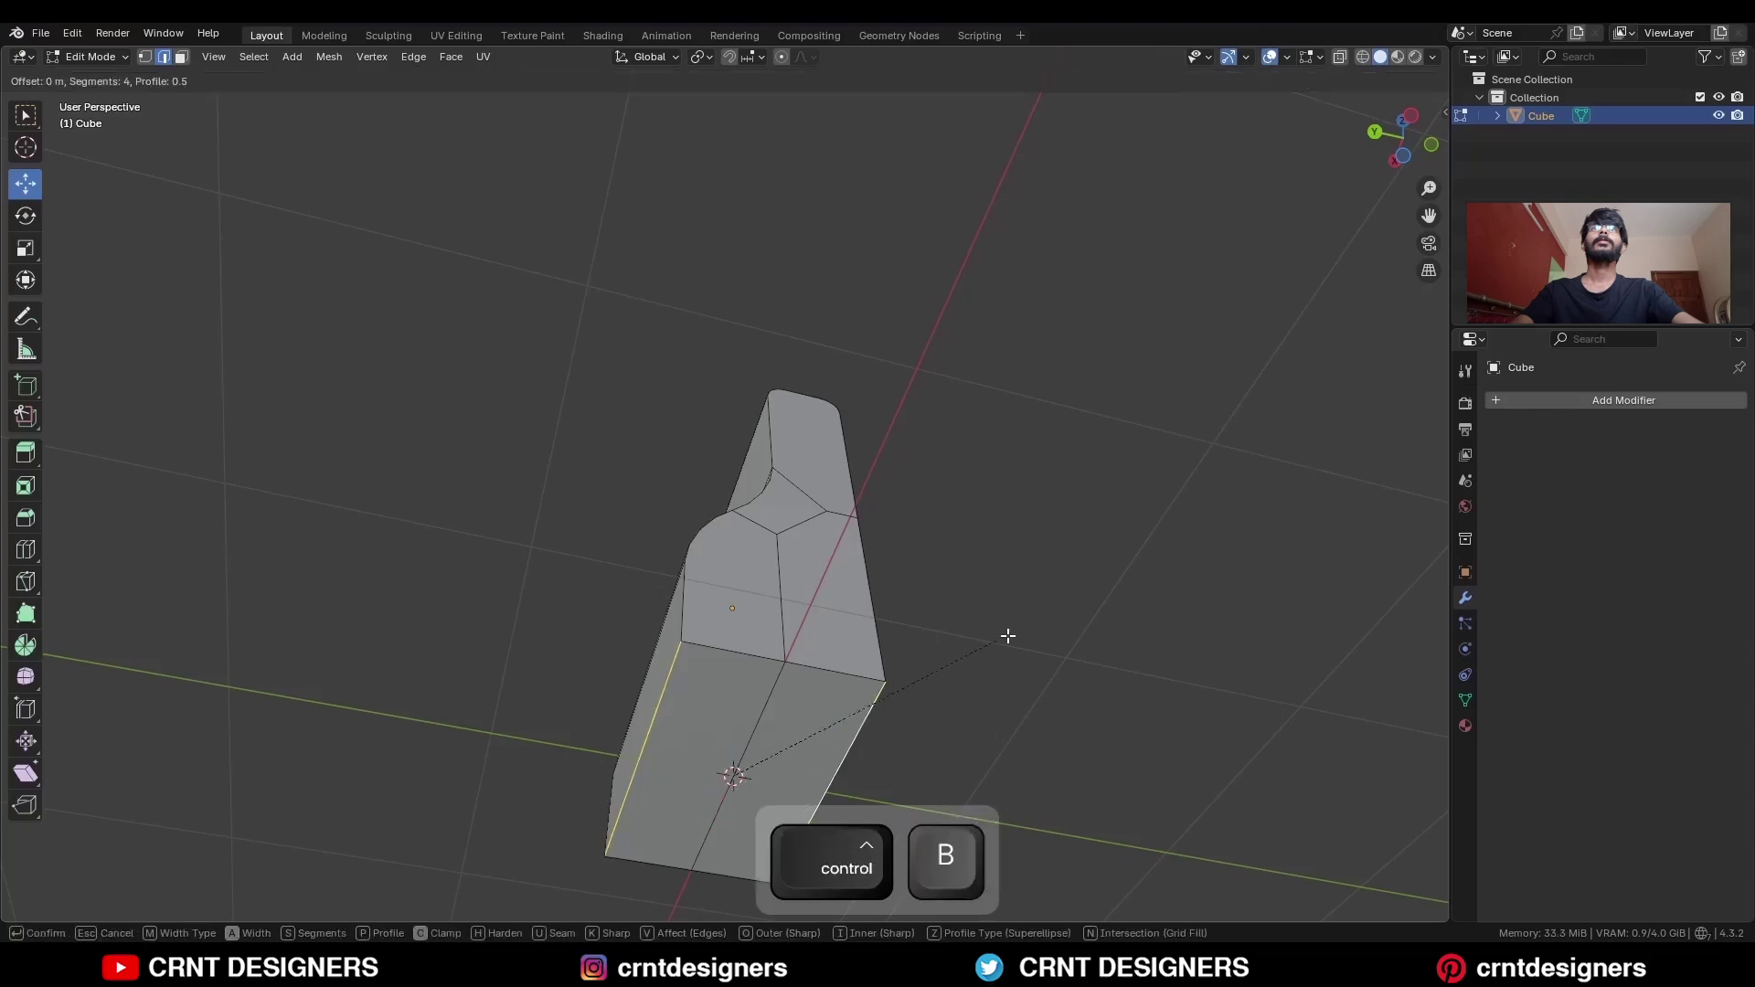
pyautogui.click(1045, 657)
pyautogui.click(220, 620)
pyautogui.write('0.1')
pyautogui.press('Return')
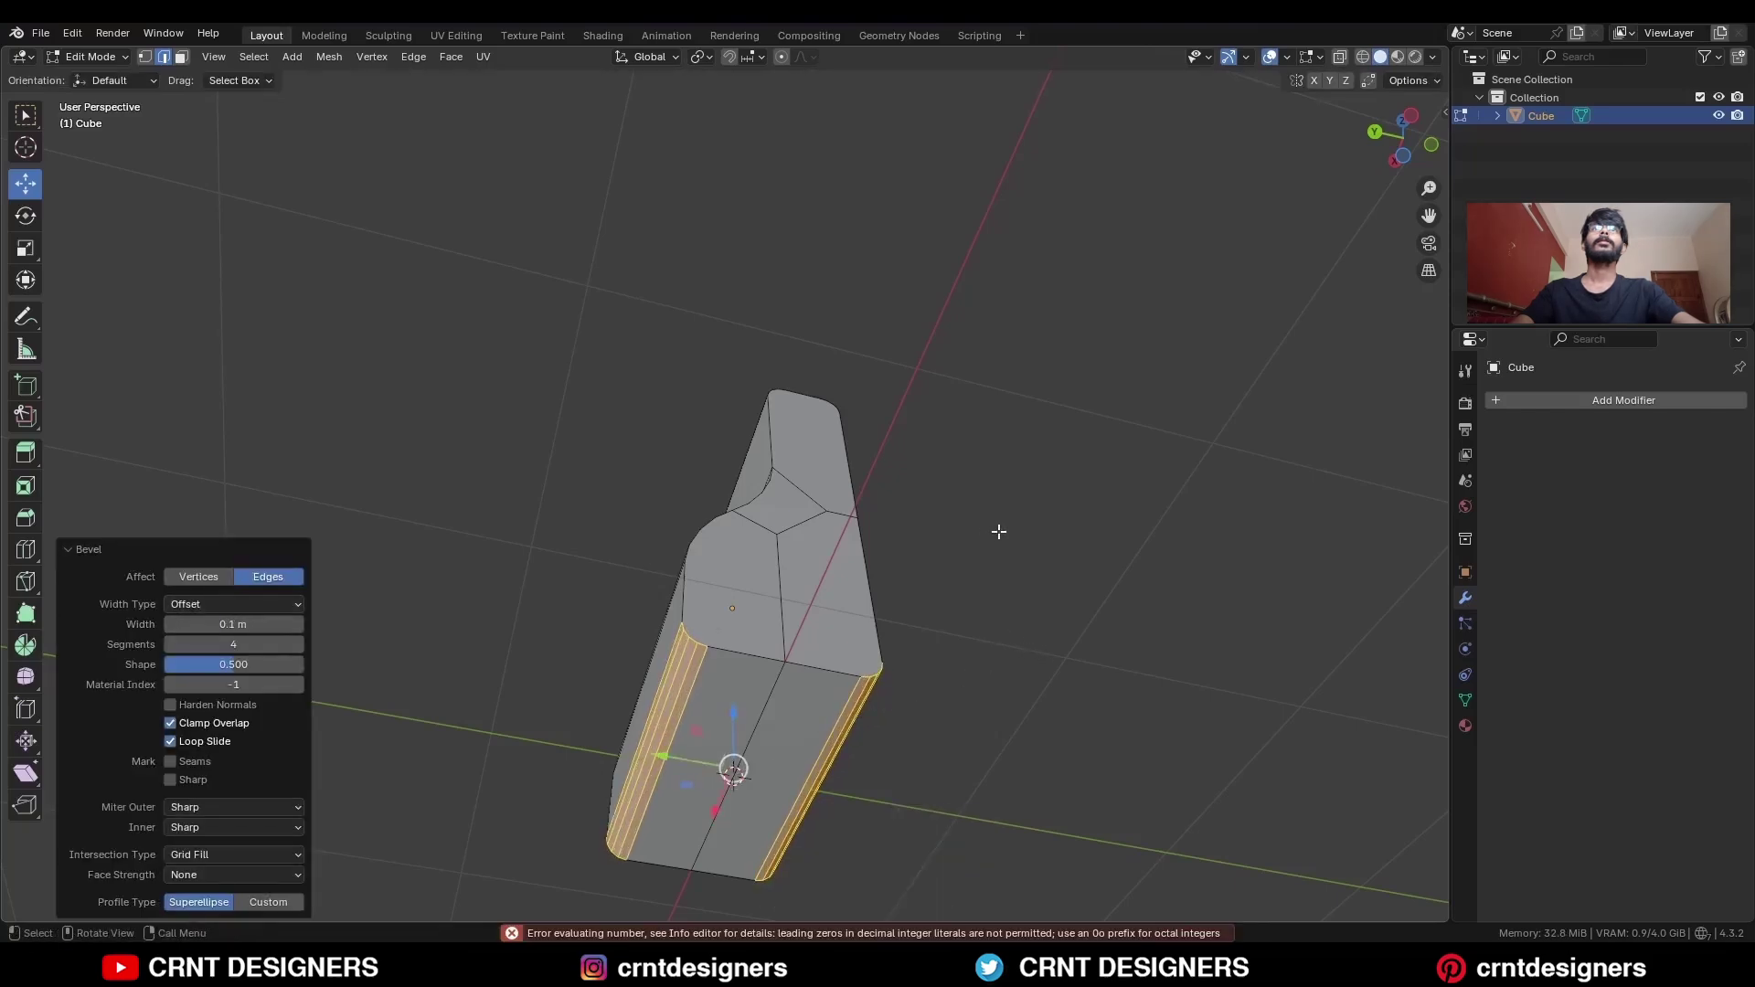
pyautogui.click(999, 533)
# Add a cube in the back view and scale it to 0.4 along X.
pyautogui.moveTo(999, 532); pyautogui.dragTo(908, 674, button='middle')
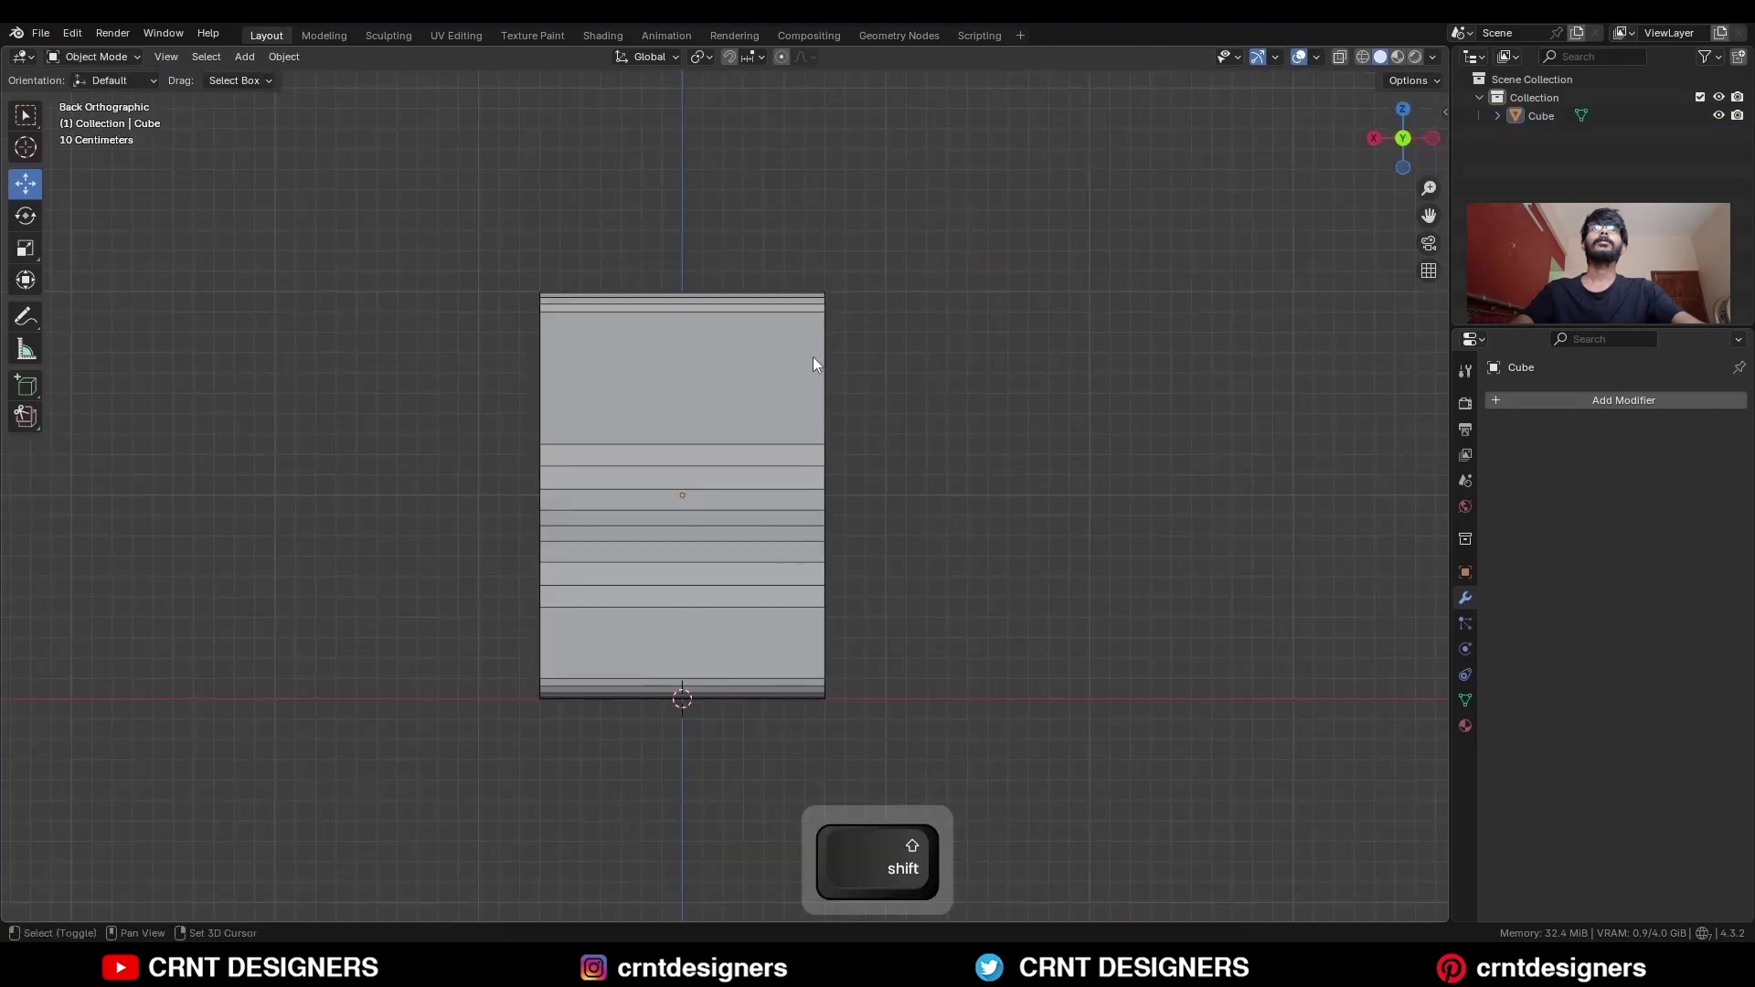
pyautogui.hotkey('shift', 'a')
pyautogui.moveTo(804, 356)
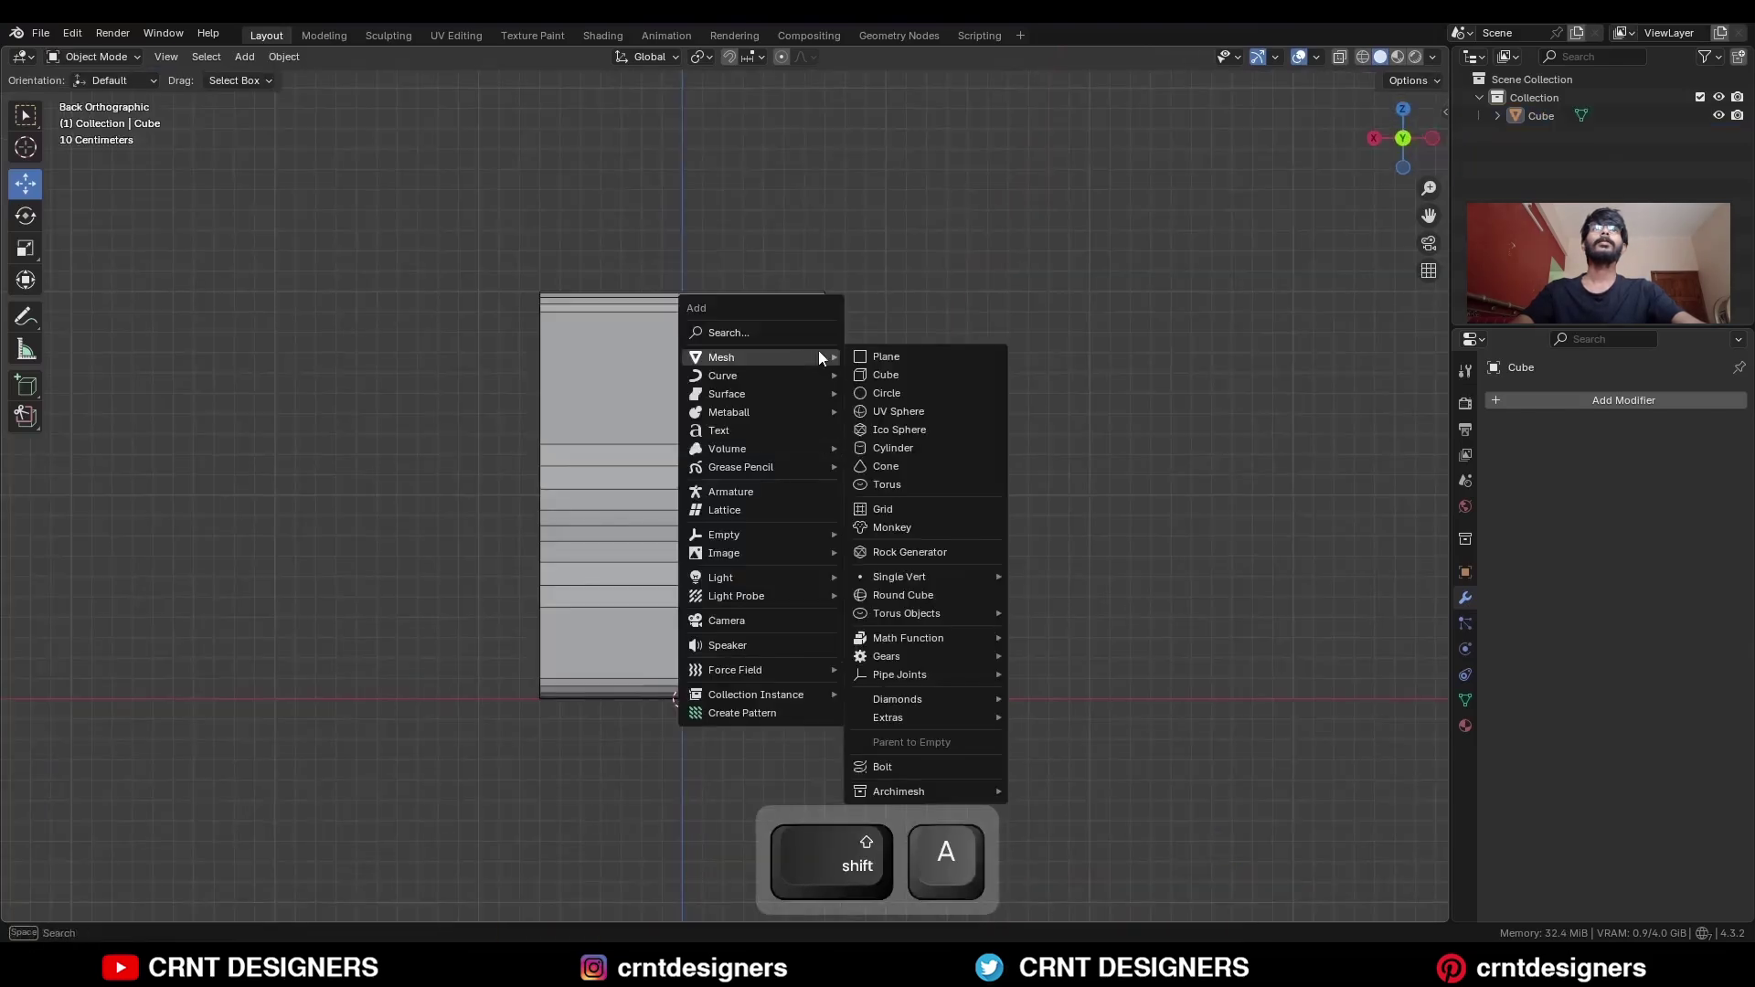
pyautogui.click(897, 376)
pyautogui.press('s')
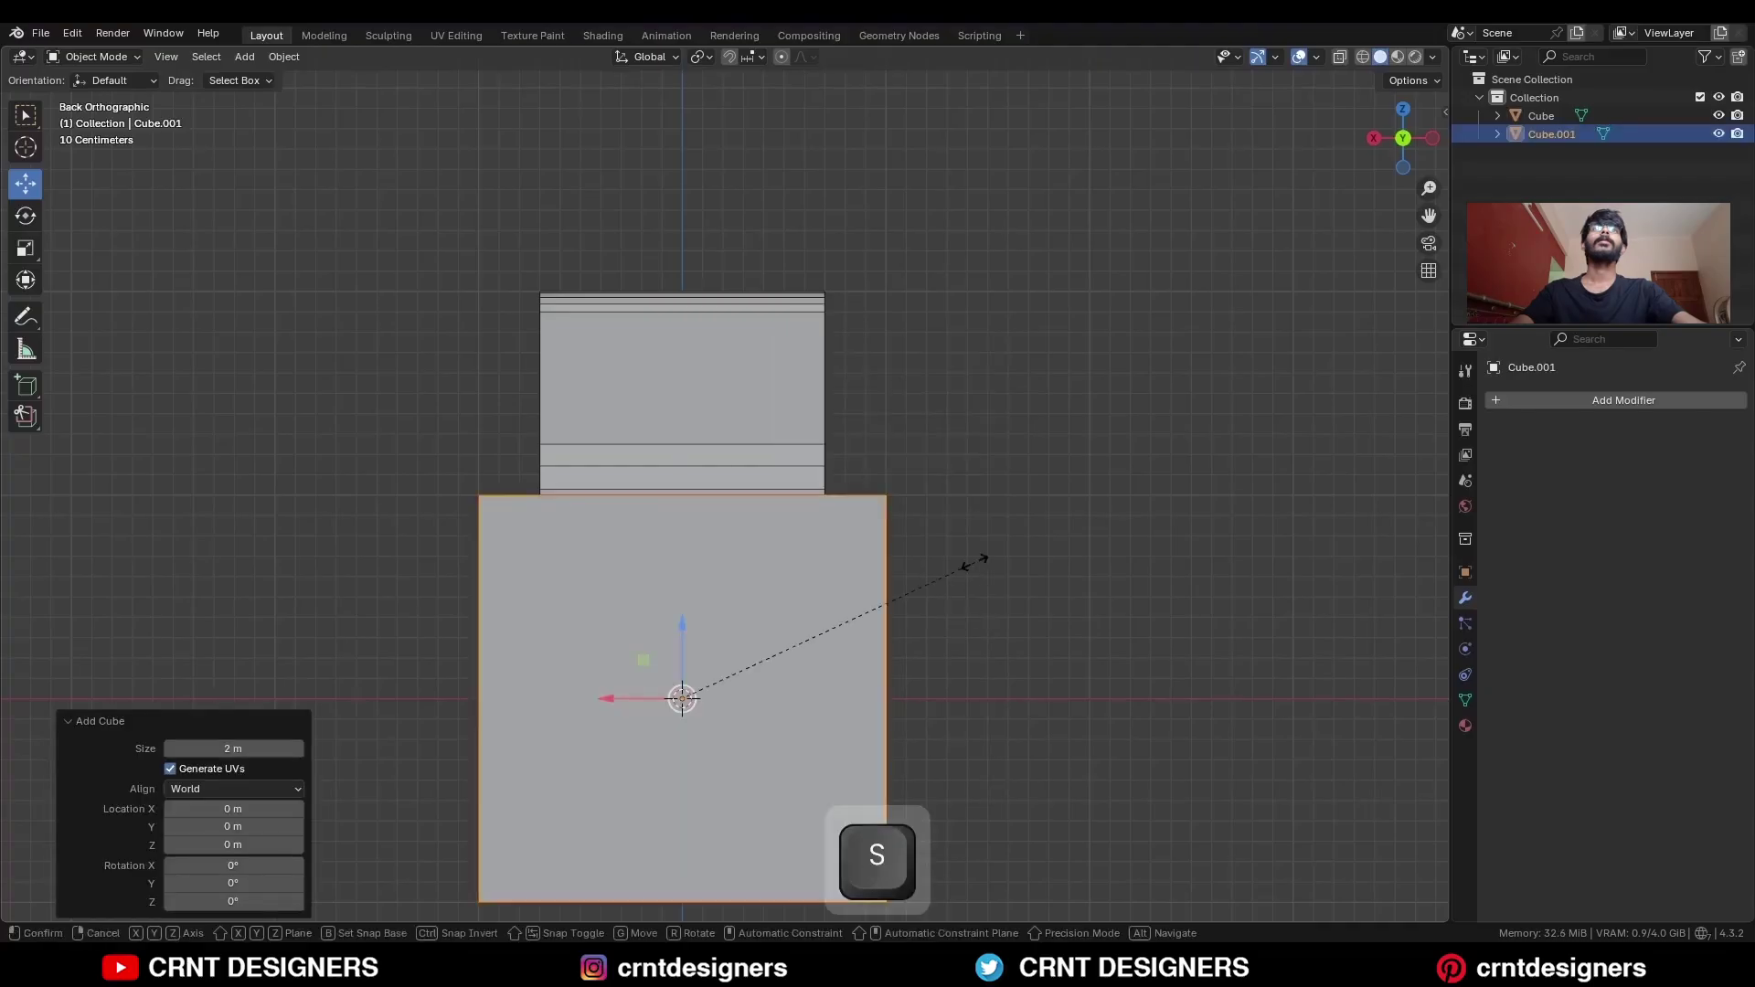
pyautogui.press('x')
pyautogui.press('ctrl')
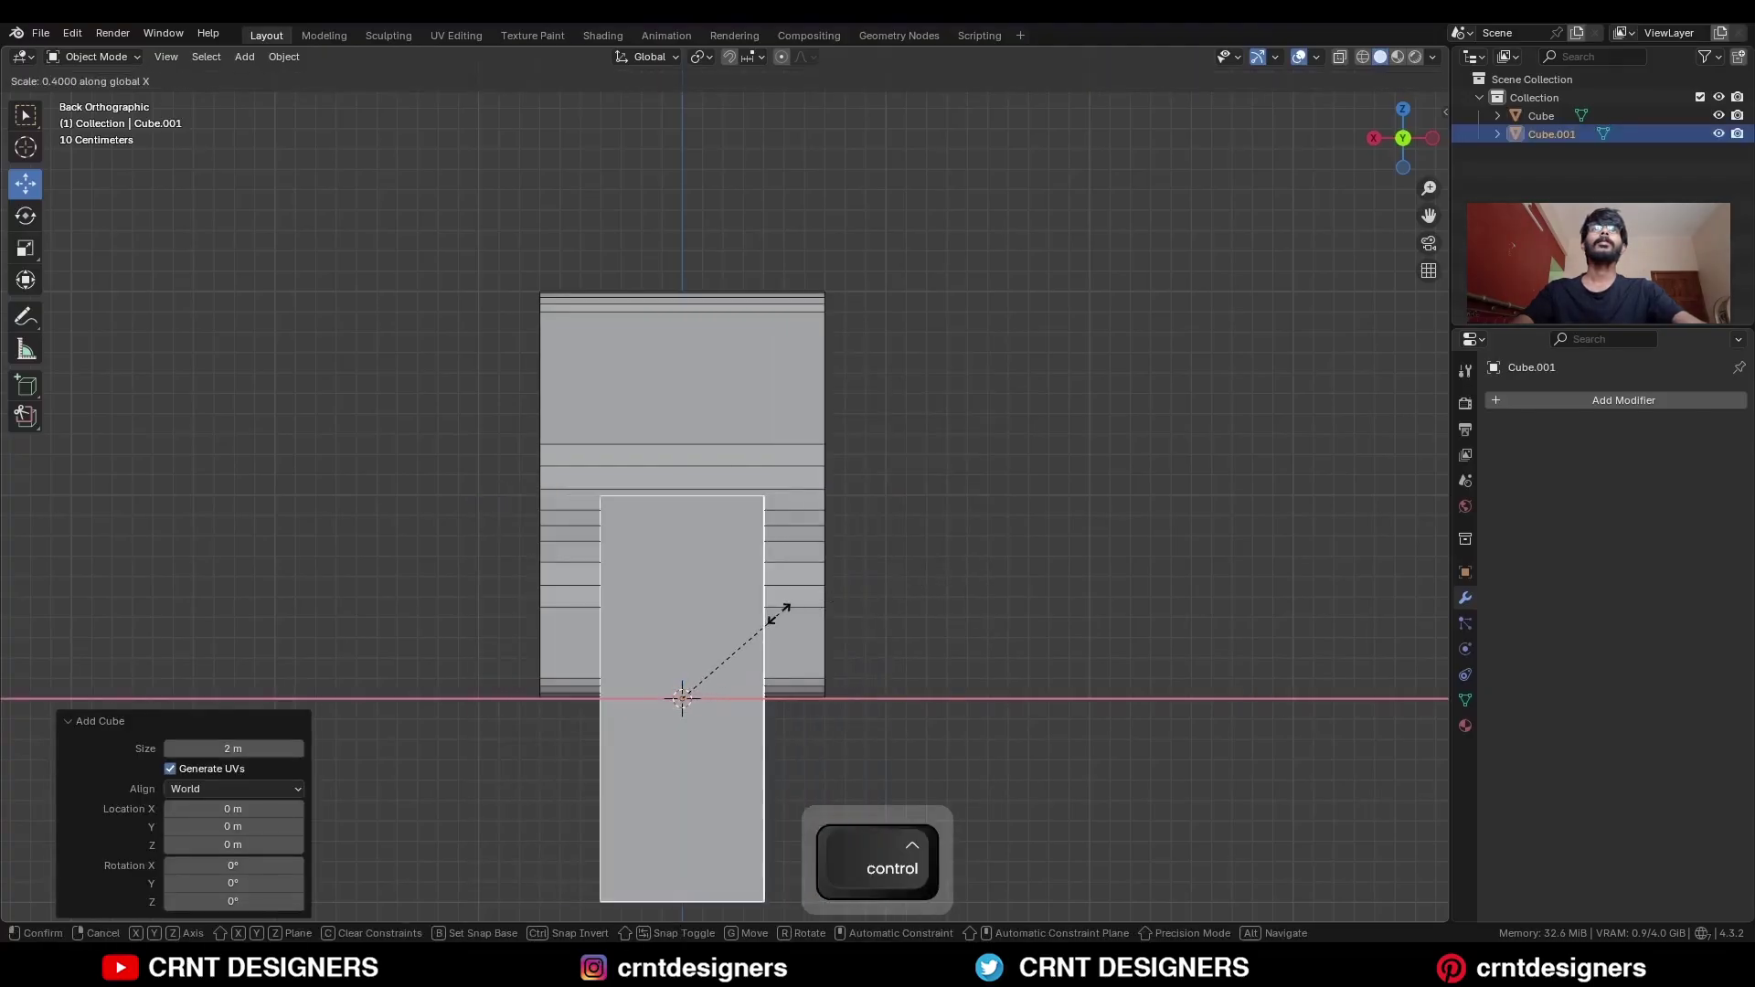
pyautogui.click(783, 607)
# Raise the new cube 1 m along Z and scale it to 0.8 in height.
pyautogui.moveTo(681, 627); pyautogui.dragTo(786, 437)
pyautogui.press('s')
pyautogui.press('z')
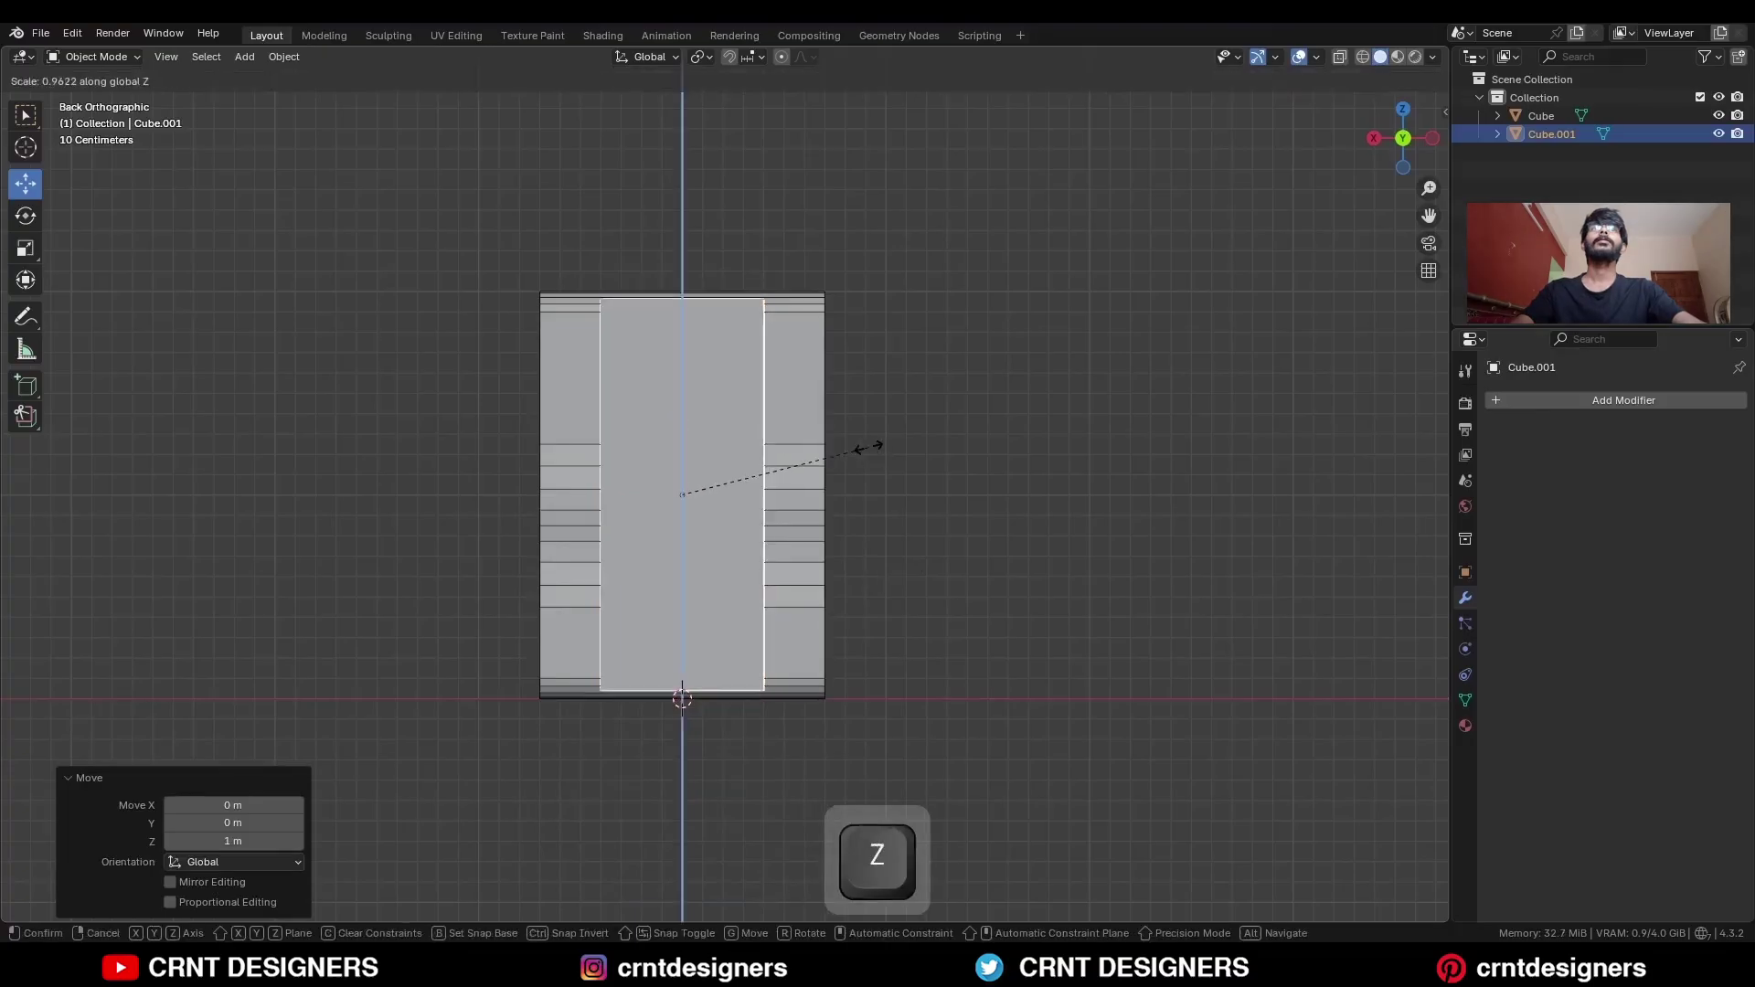
pyautogui.press('ctrl')
pyautogui.click(834, 471)
# Apply the new cube's scale.
pyautogui.moveTo(824, 517); pyautogui.dragTo(704, 556, button='middle')
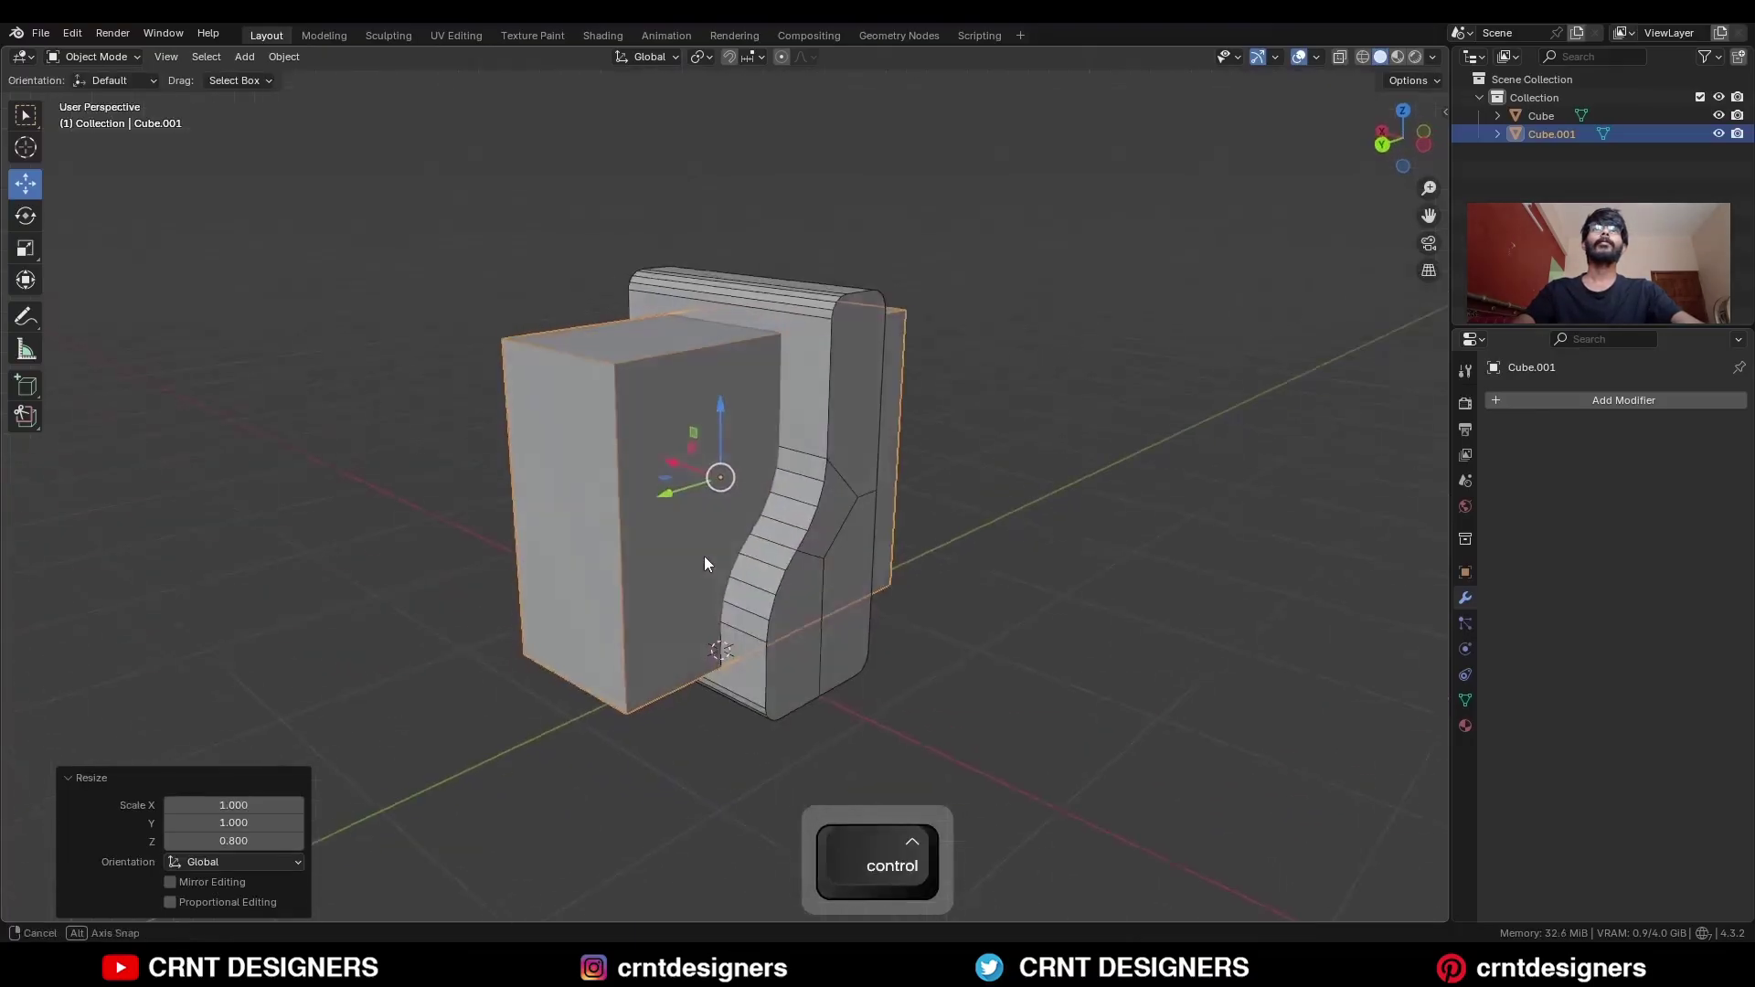
pyautogui.hotkey('ctrl', 'a')
pyautogui.click(742, 510)
# Shorten the new cube along Y and position it so it sticks out of the block's stepped side.
pyautogui.moveTo(815, 484); pyautogui.dragTo(1085, 455, button='middle')
pyautogui.press('s')
pyautogui.press('y')
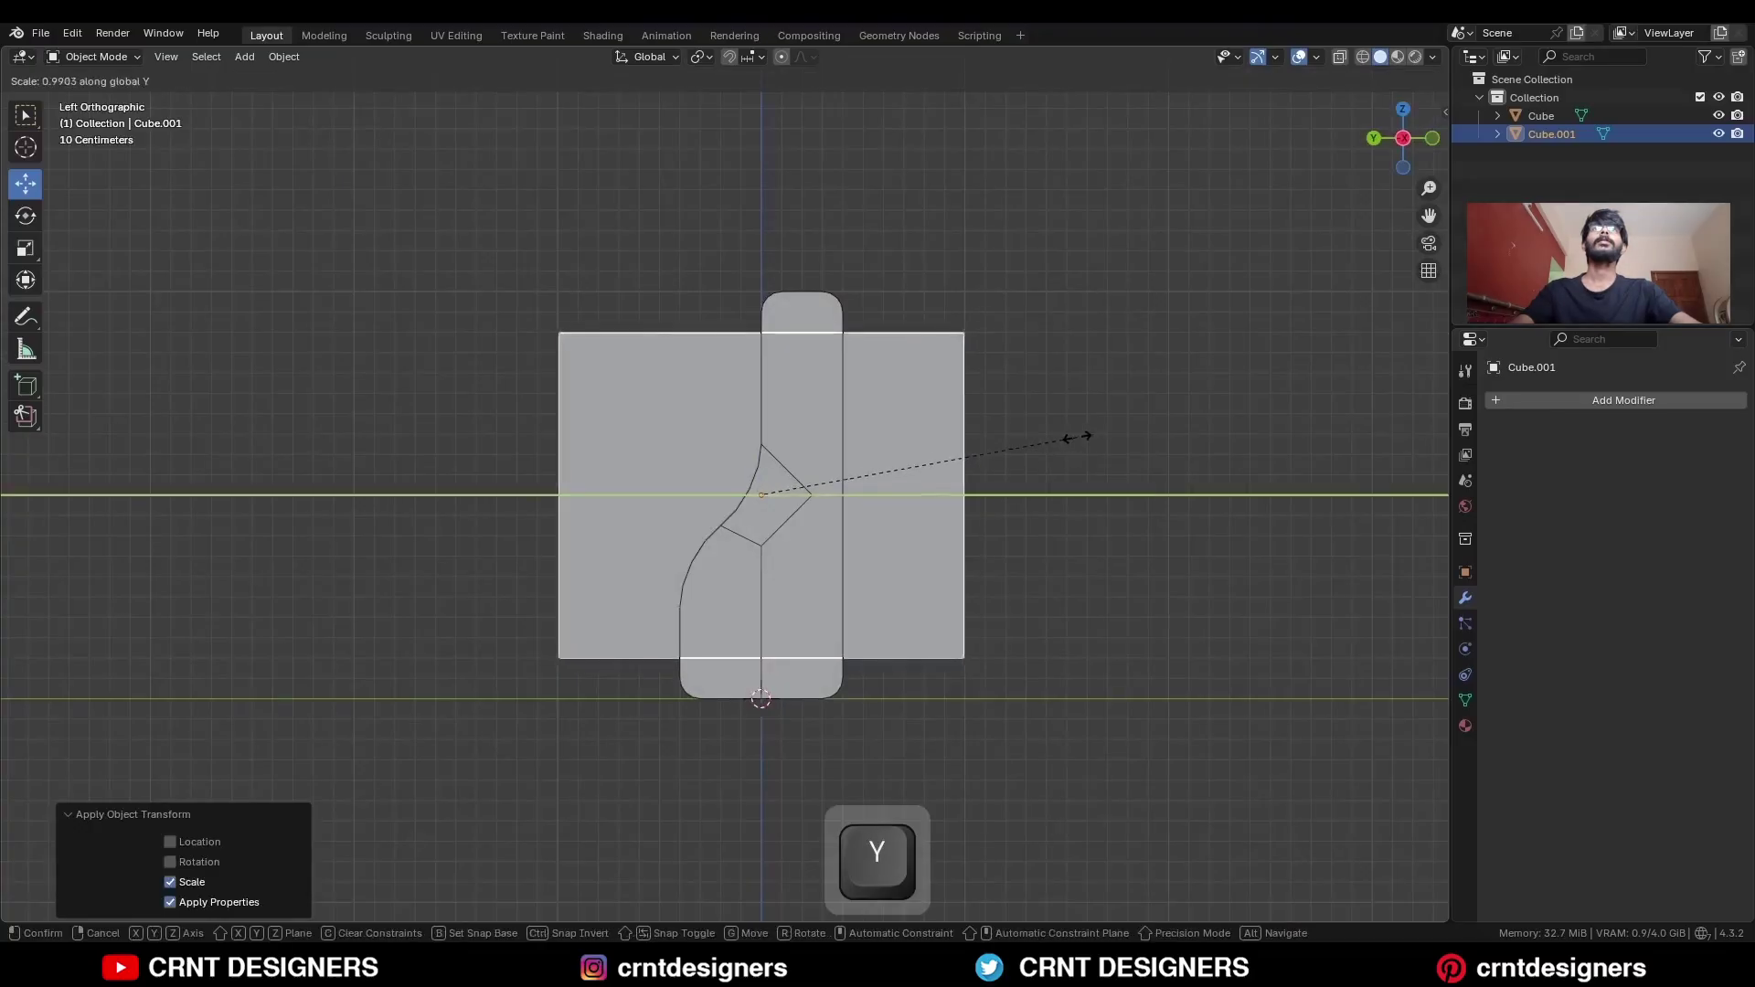
pyautogui.keyDown('ctrl'); pyautogui.click(922, 441); pyautogui.keyUp('ctrl')
pyautogui.moveTo(708, 501); pyautogui.dragTo(742, 366, button='middle')
# Bevel the cube's four lengthwise edges with 4 segments and a width of about 0.602 m, fully rounding both ends.
pyautogui.press('Tab')
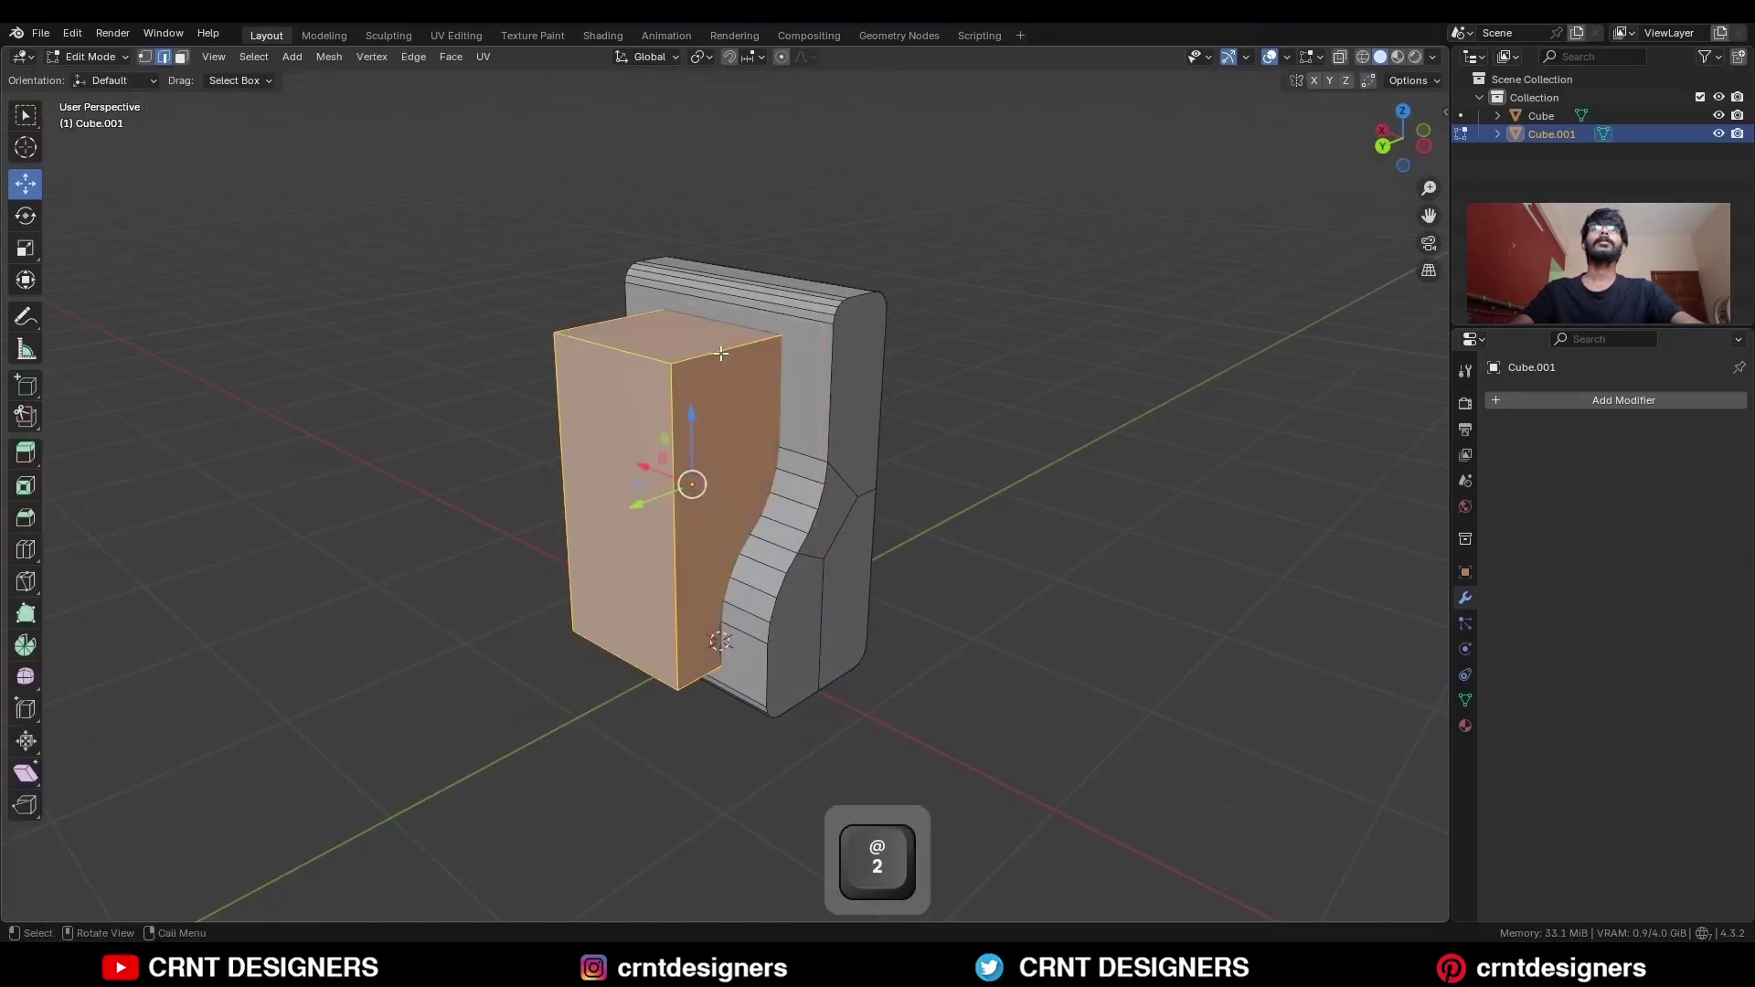
pyautogui.click(724, 355)
pyautogui.moveTo(679, 656); pyautogui.dragTo(716, 730, button='middle')
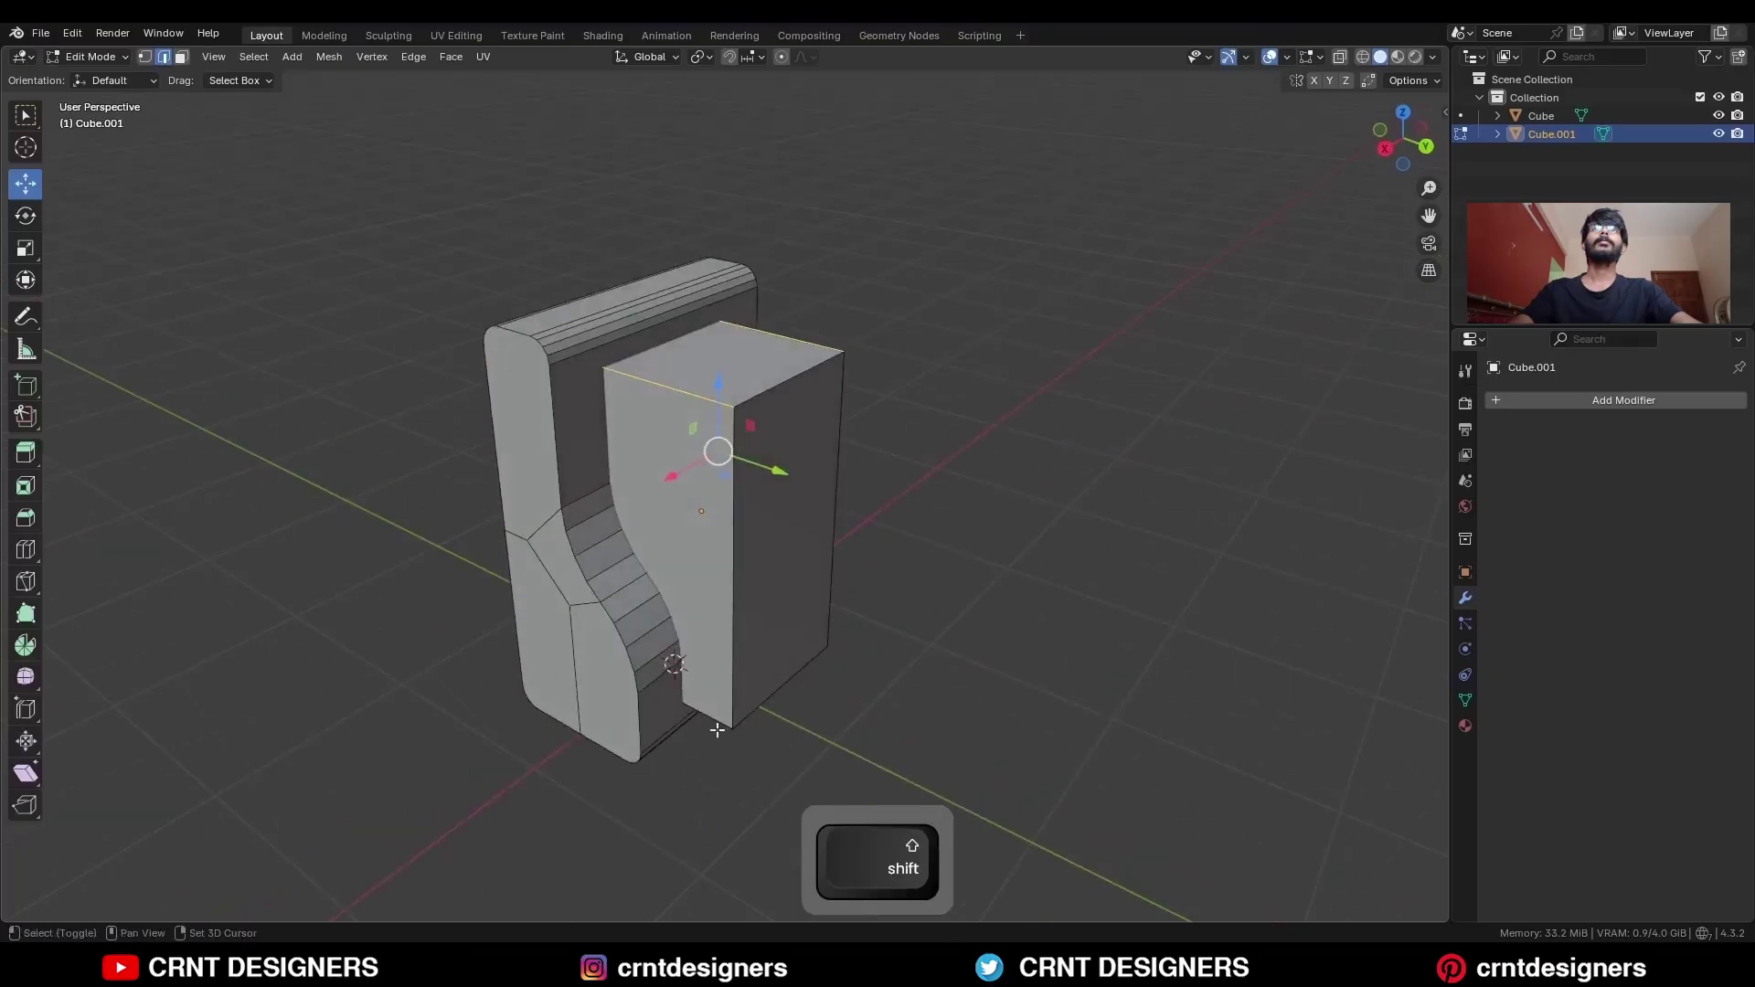
pyautogui.hotkey('ctrl', 'b')
pyautogui.scroll(3, 1042, 544)
pyautogui.click(1073, 552)
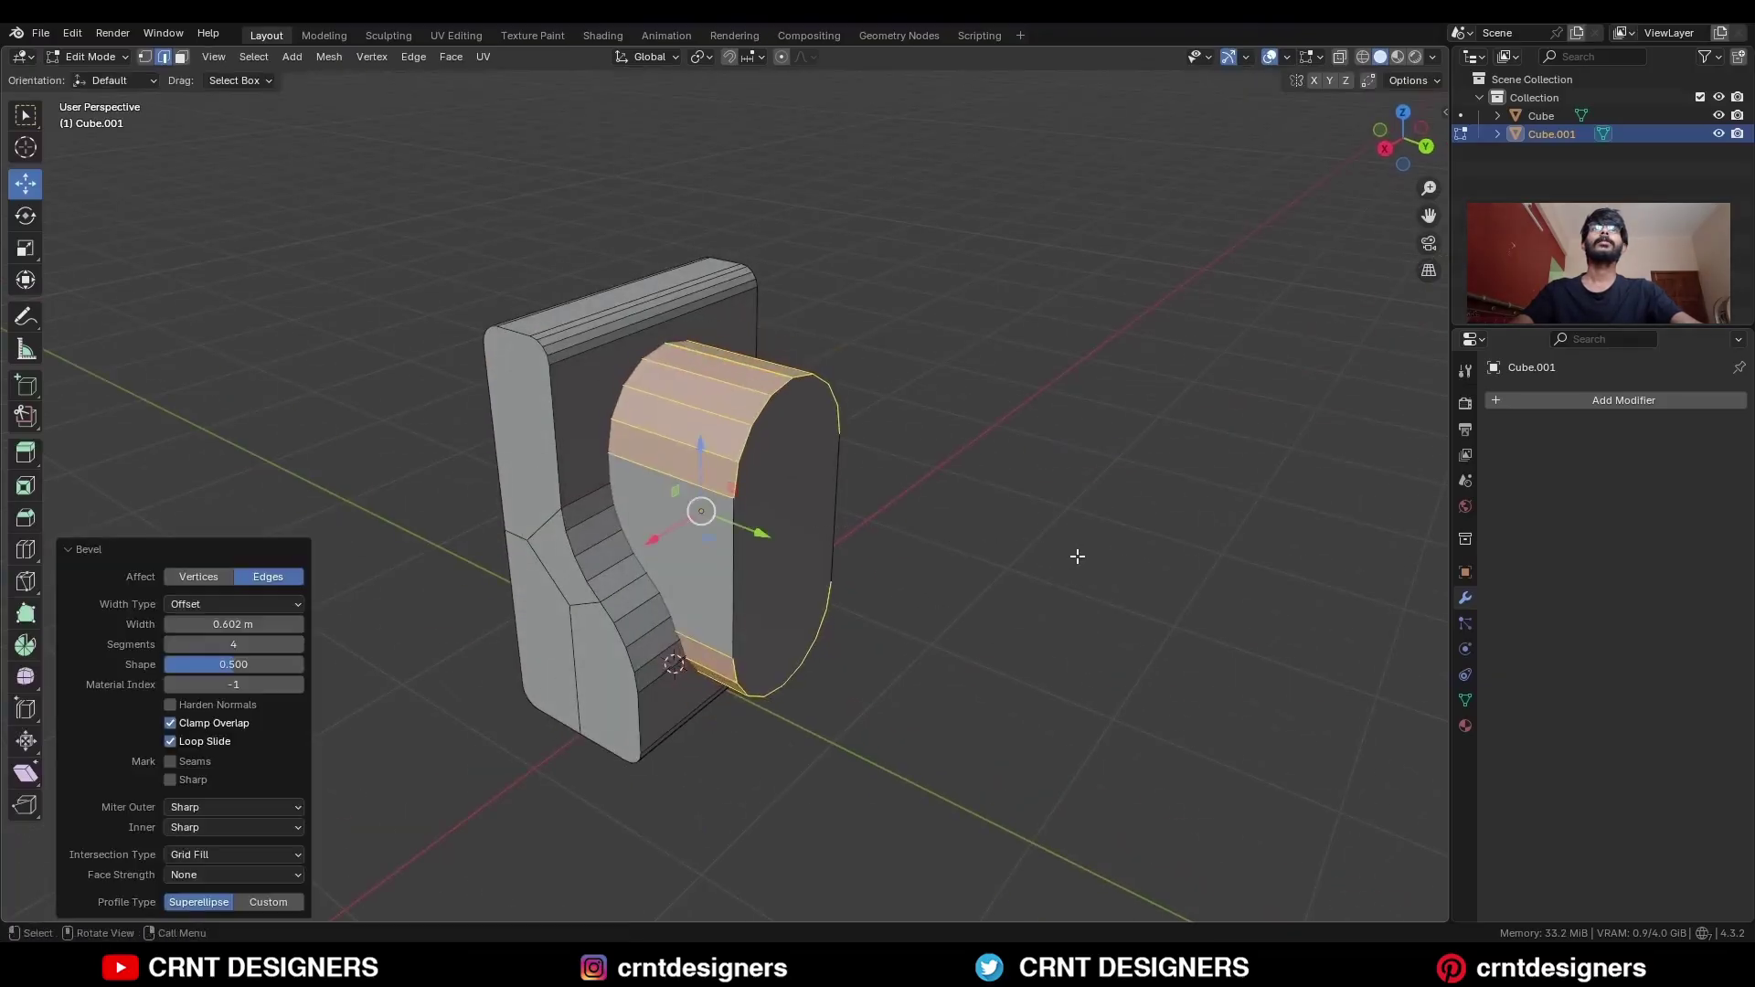
# Merge all vertices of the rounded cube by distance.
pyautogui.moveTo(1073, 552); pyautogui.dragTo(900, 478, button='middle')
pyautogui.press('a')
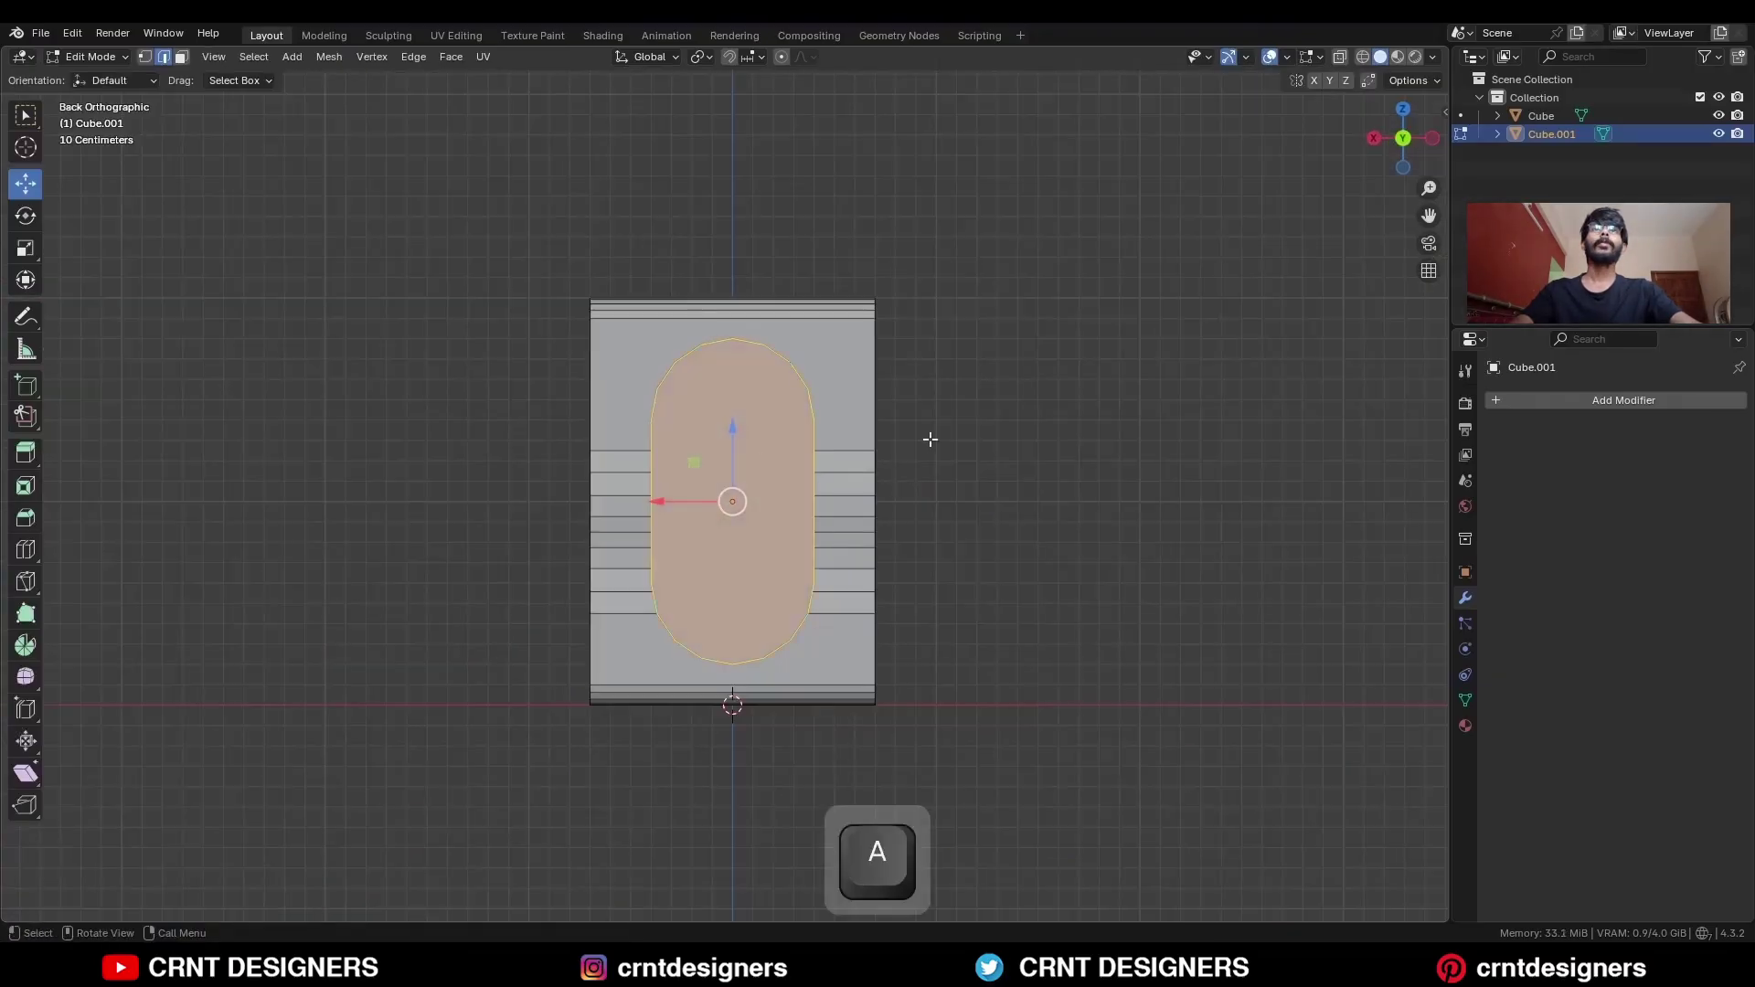
pyautogui.press('1')
pyautogui.press('m')
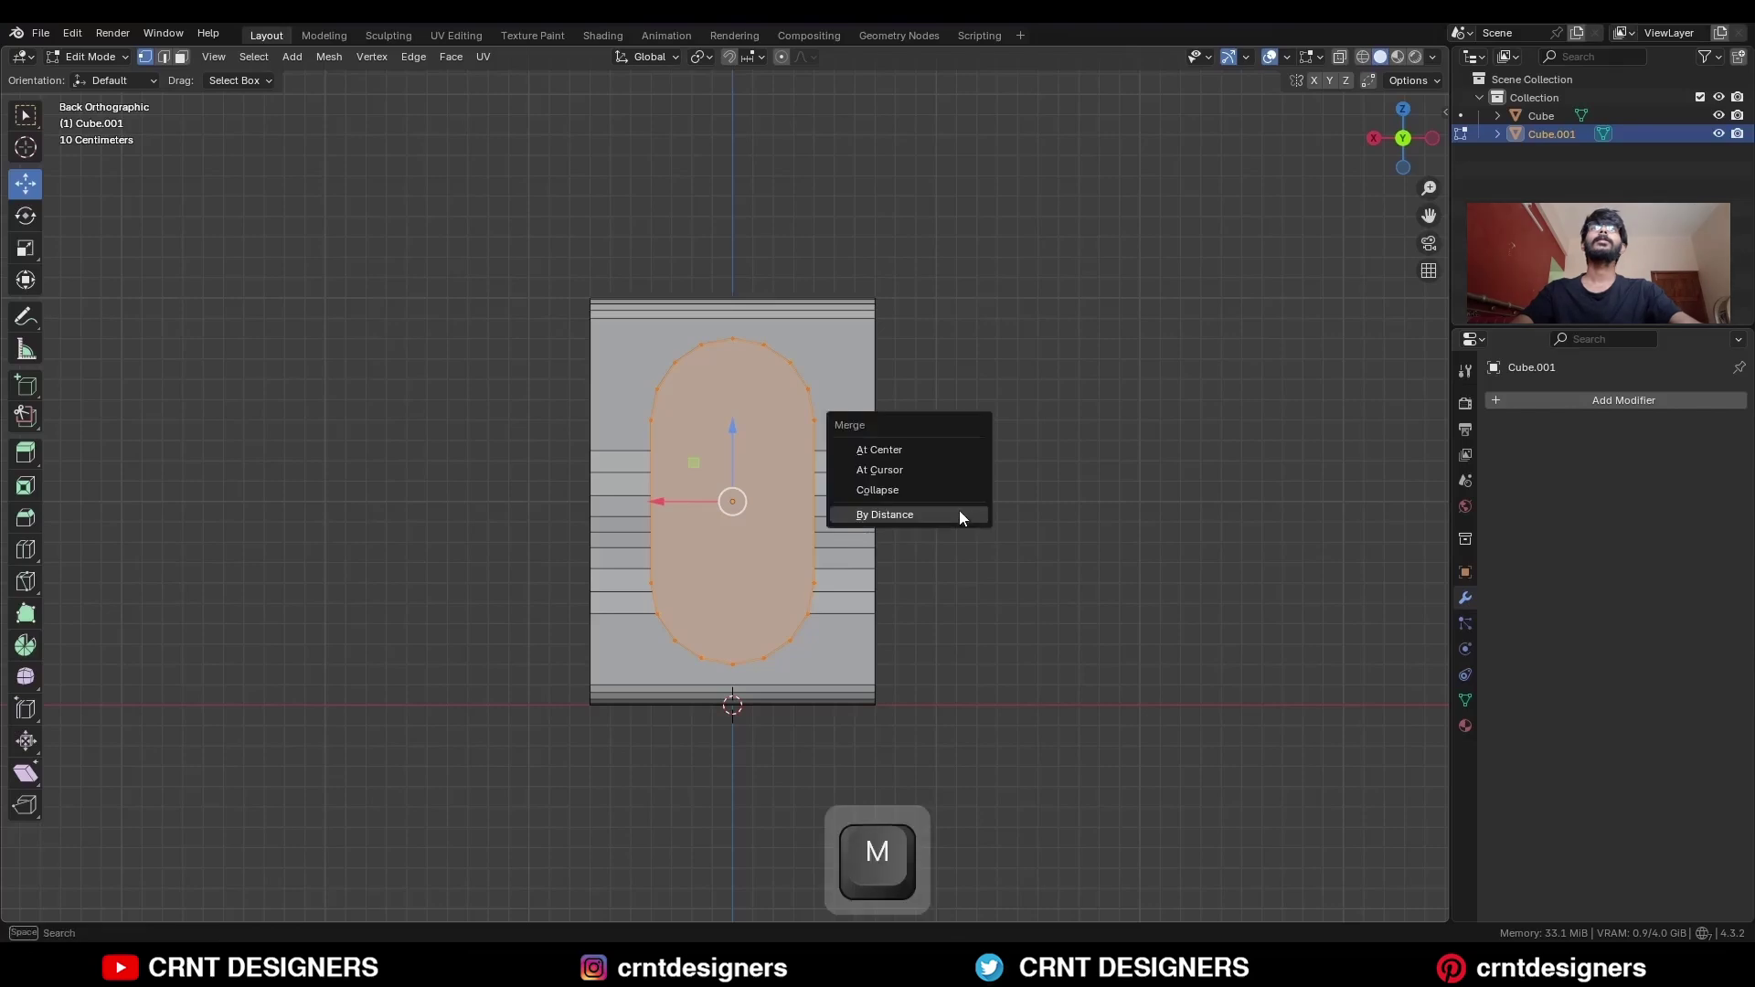
pyautogui.click(959, 515)
pyautogui.click(996, 513)
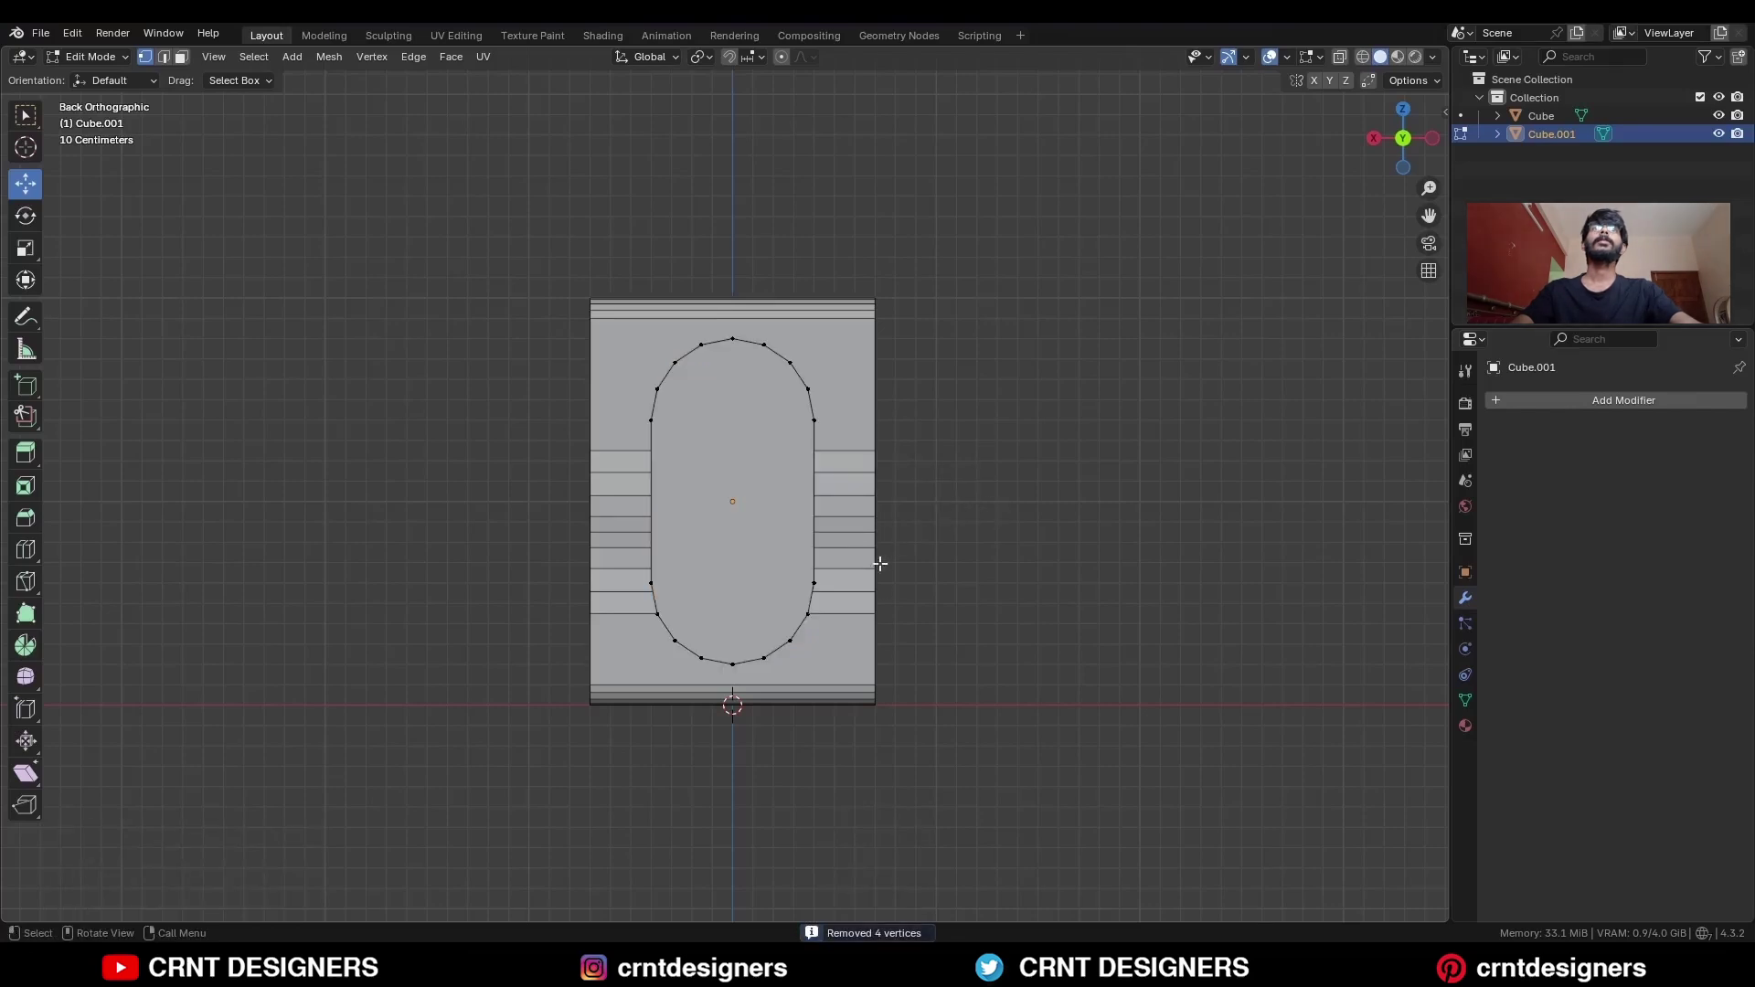
# Join the rounded slot solid to the stepped block with a Boolean Union and apply the modifier.
pyautogui.press('Tab')
pyautogui.click(1051, 540)
pyautogui.moveTo(1051, 539); pyautogui.dragTo(1006, 548, button='middle')
pyautogui.click(826, 354)
pyautogui.keyDown('shift'); pyautogui.click(992, 403); pyautogui.keyUp('shift')
pyautogui.moveTo(1022, 410); pyautogui.dragTo(929, 444, button='middle')
pyautogui.hotkey('shift', 'q')
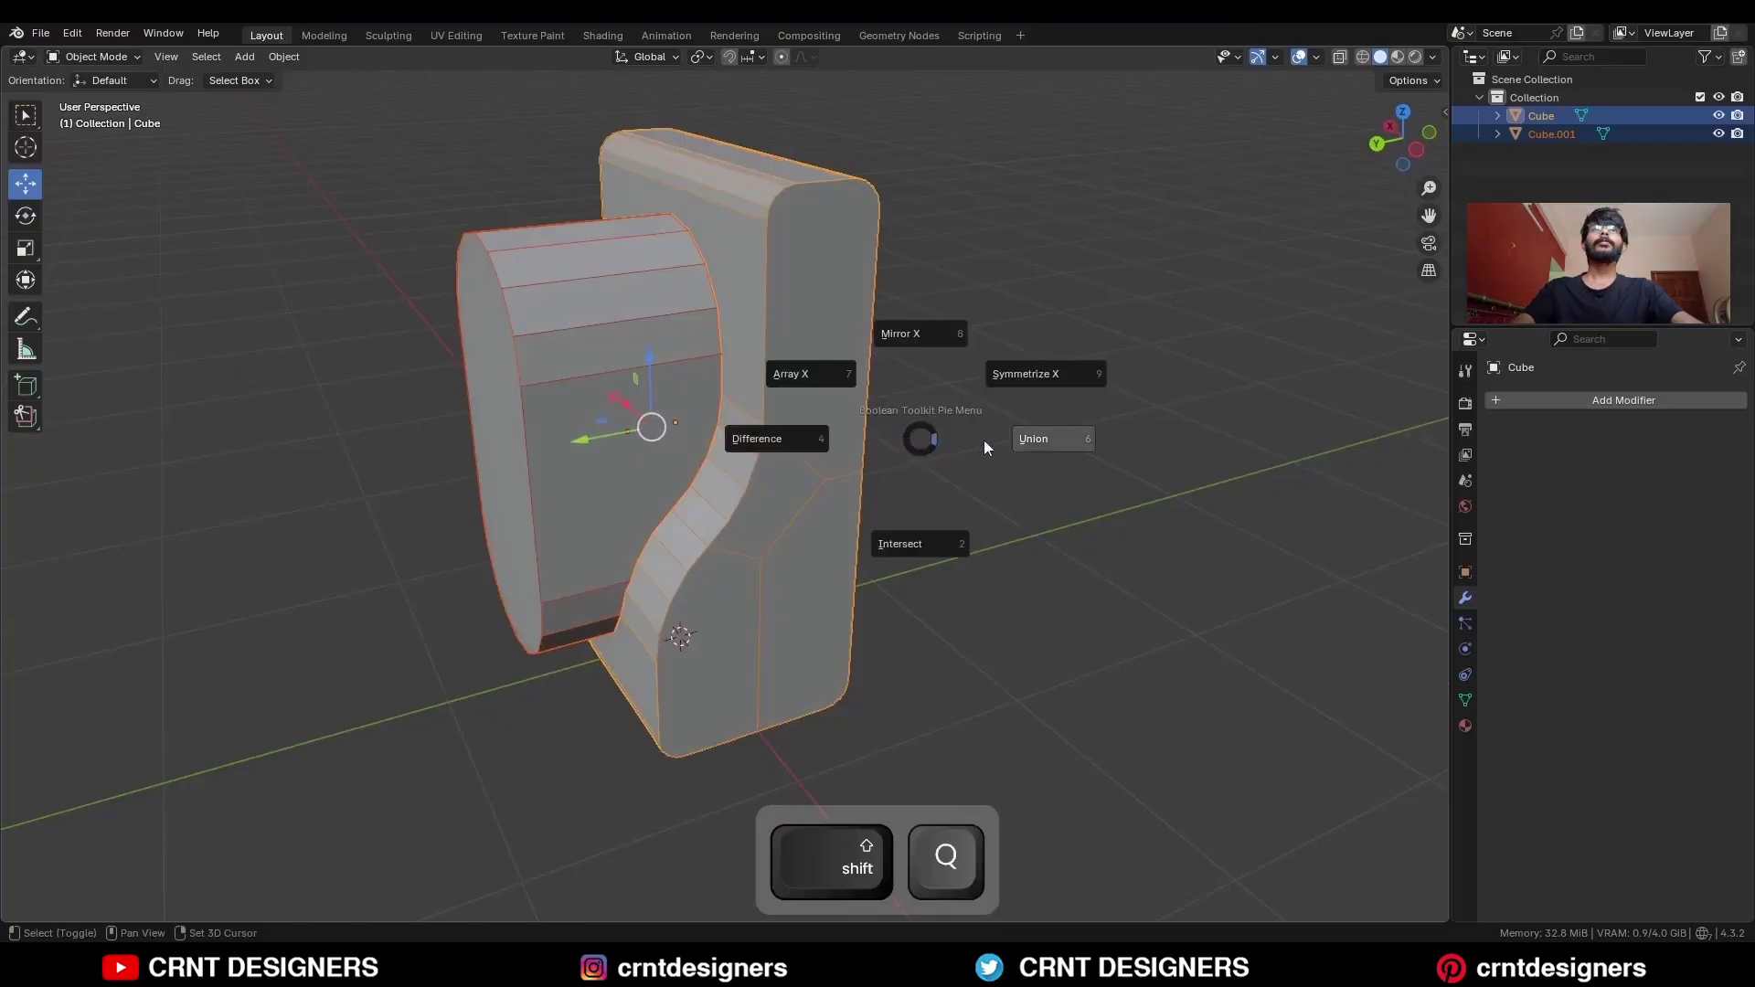
pyautogui.click(1031, 442)
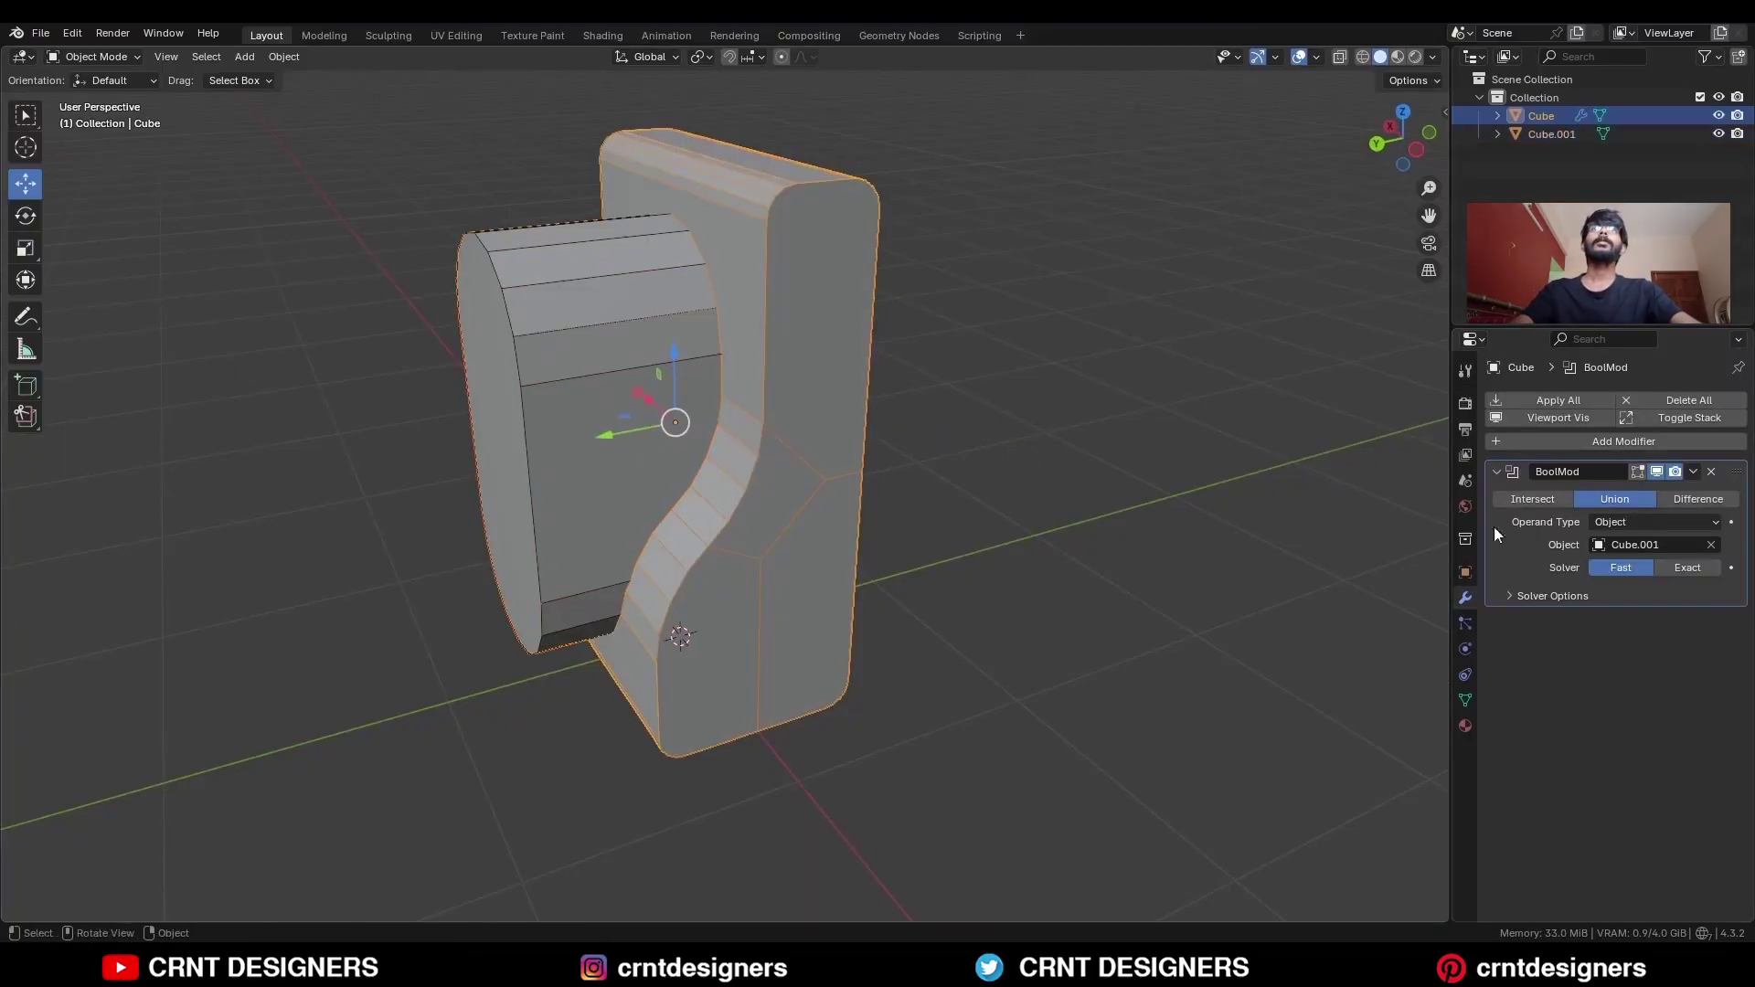
pyautogui.click(1692, 471)
pyautogui.click(1672, 497)
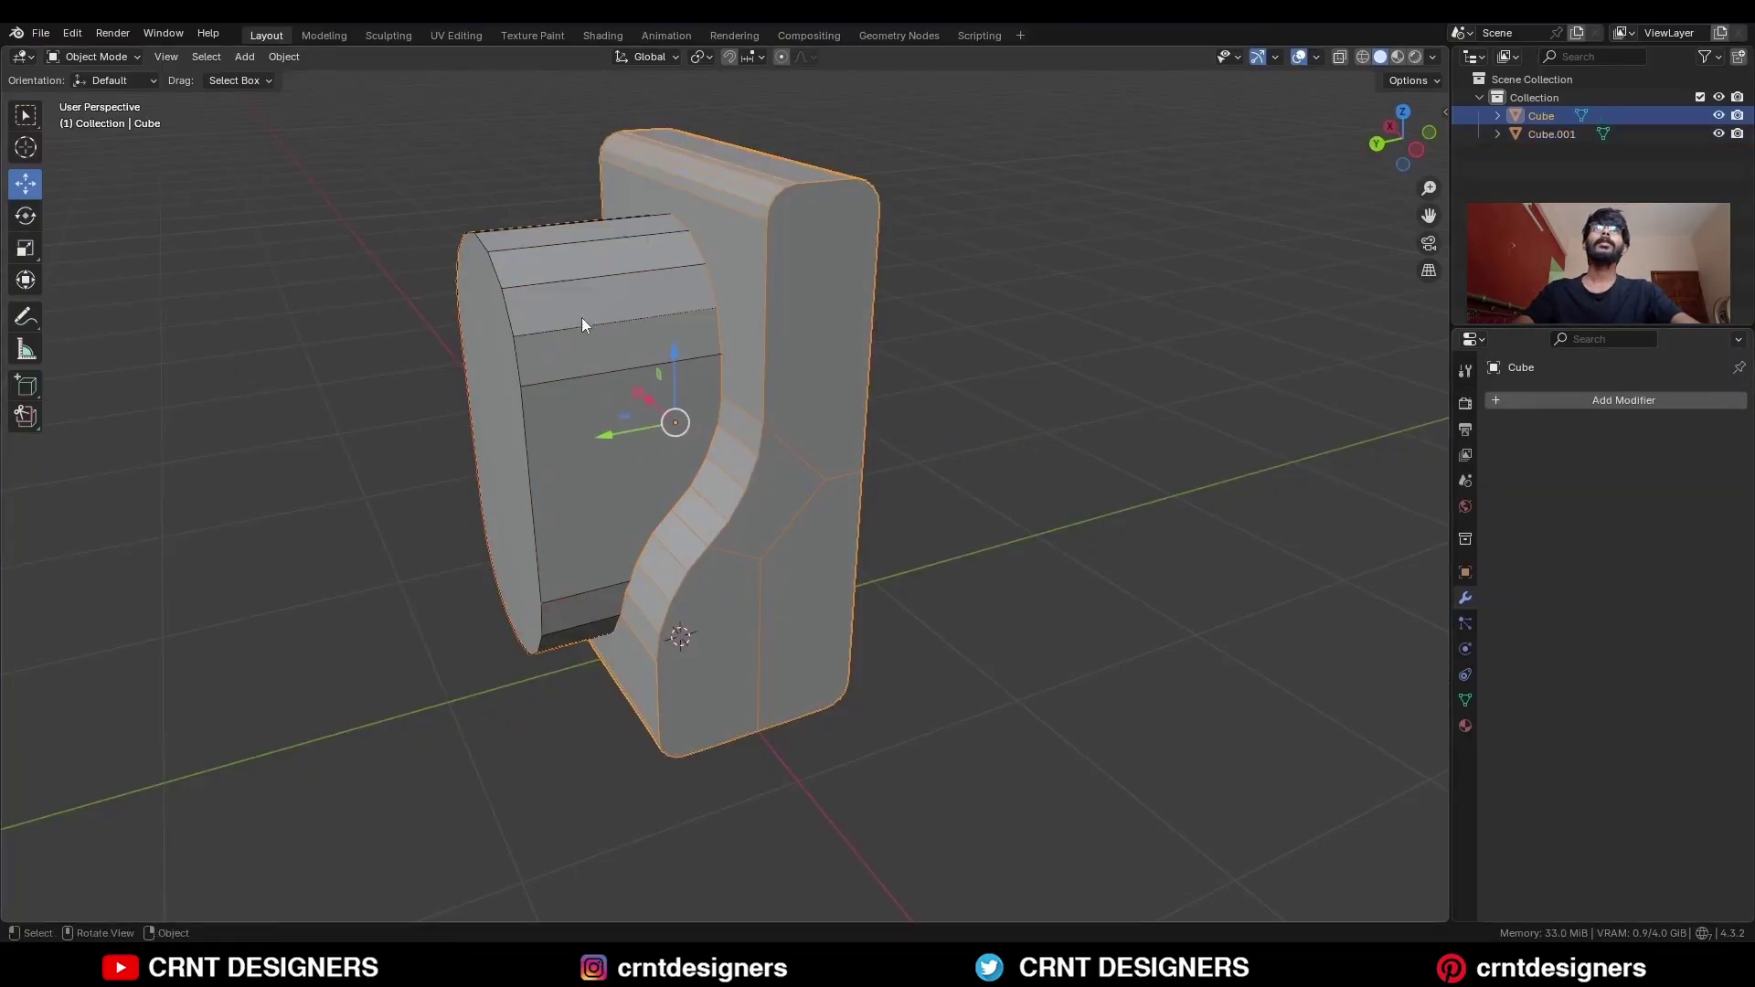
# Delete the leftover separate slot solid, Cube.001.
pyautogui.click(1555, 133)
pyautogui.press('x')
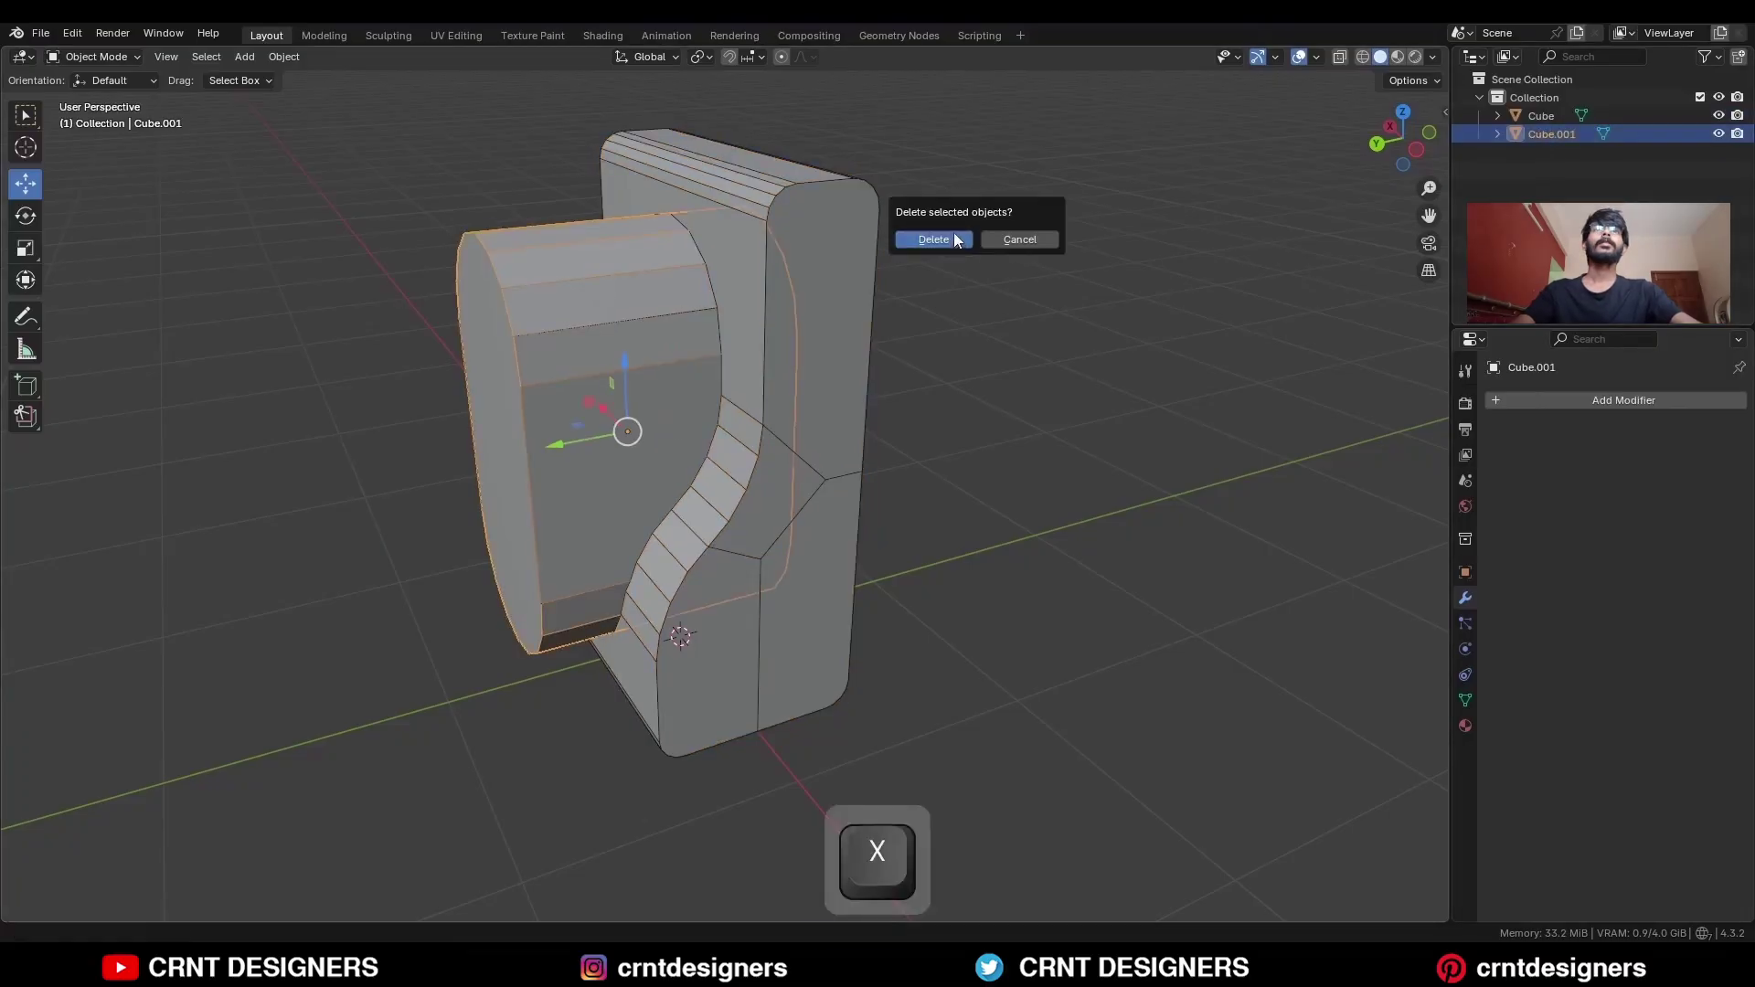
pyautogui.click(952, 236)
# Move the outer end face of the block's protruding slot inward by -0.1 m along Y.
pyautogui.click(814, 384)
pyautogui.press('Tab')
pyautogui.press('ctrl+KP_3')
pyautogui.hotkey('alt', 'z')
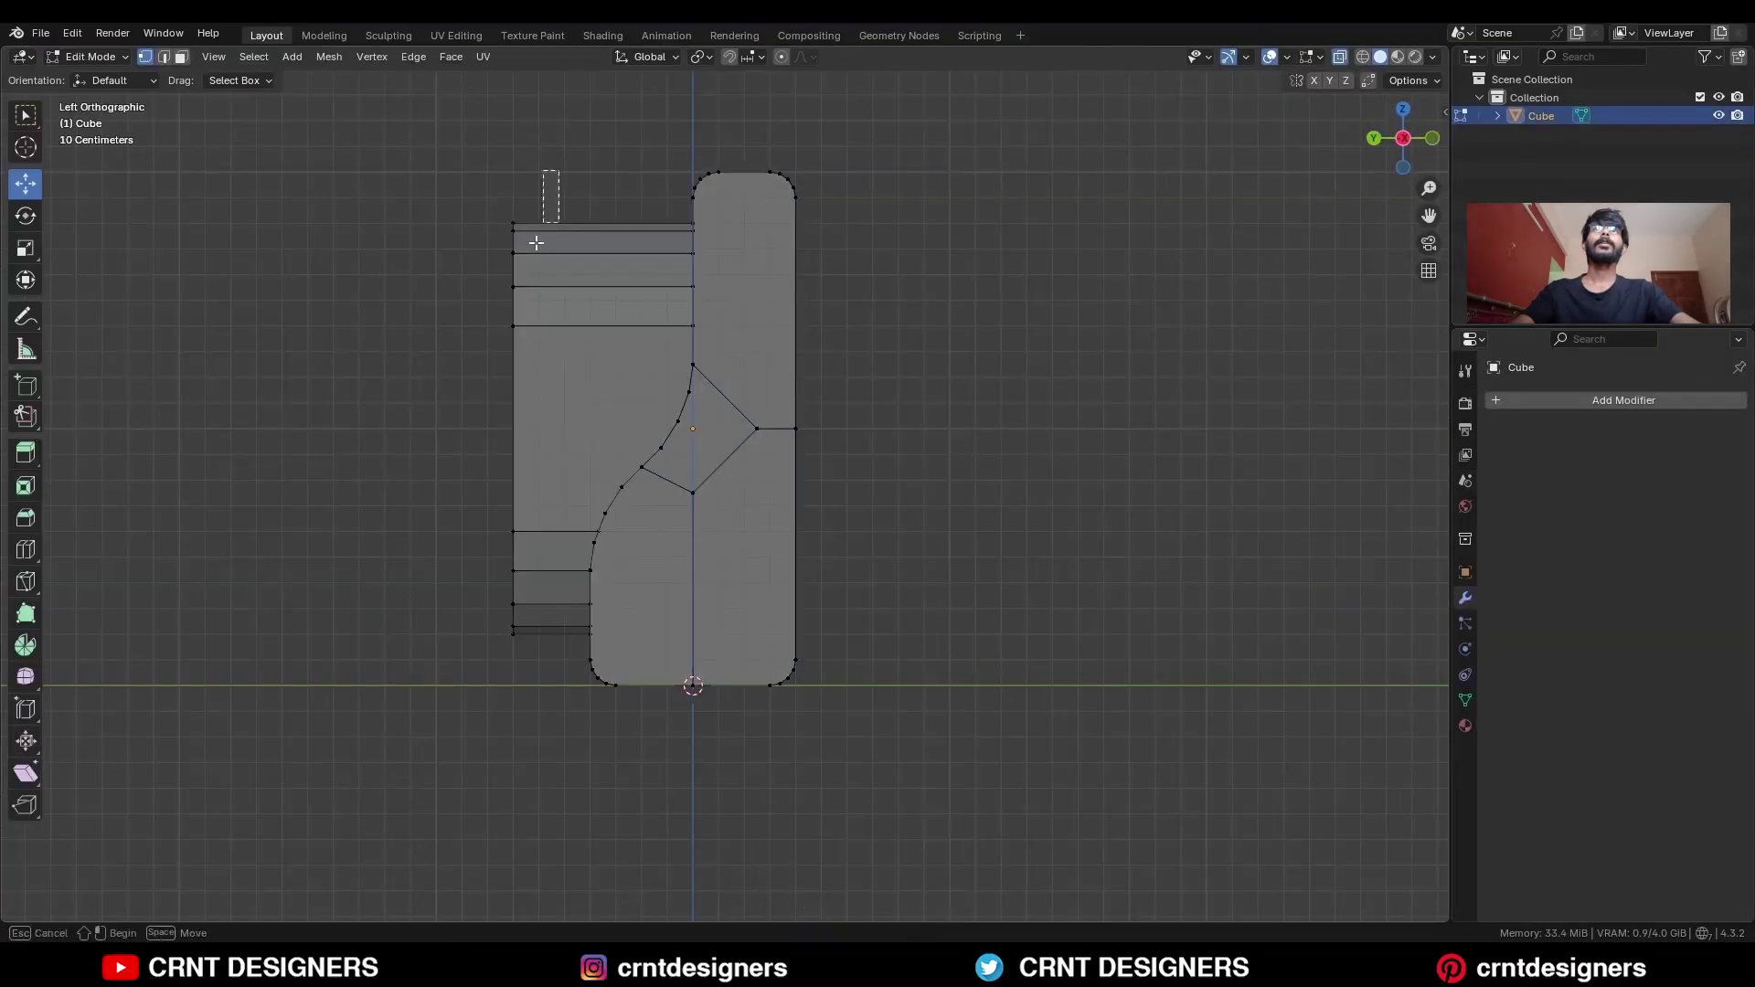
pyautogui.moveTo(553, 175); pyautogui.dragTo(429, 650)
pyautogui.keyDown('ctrl'); pyautogui.moveTo(459, 430); pyautogui.dragTo(496, 442); pyautogui.keyUp('ctrl')
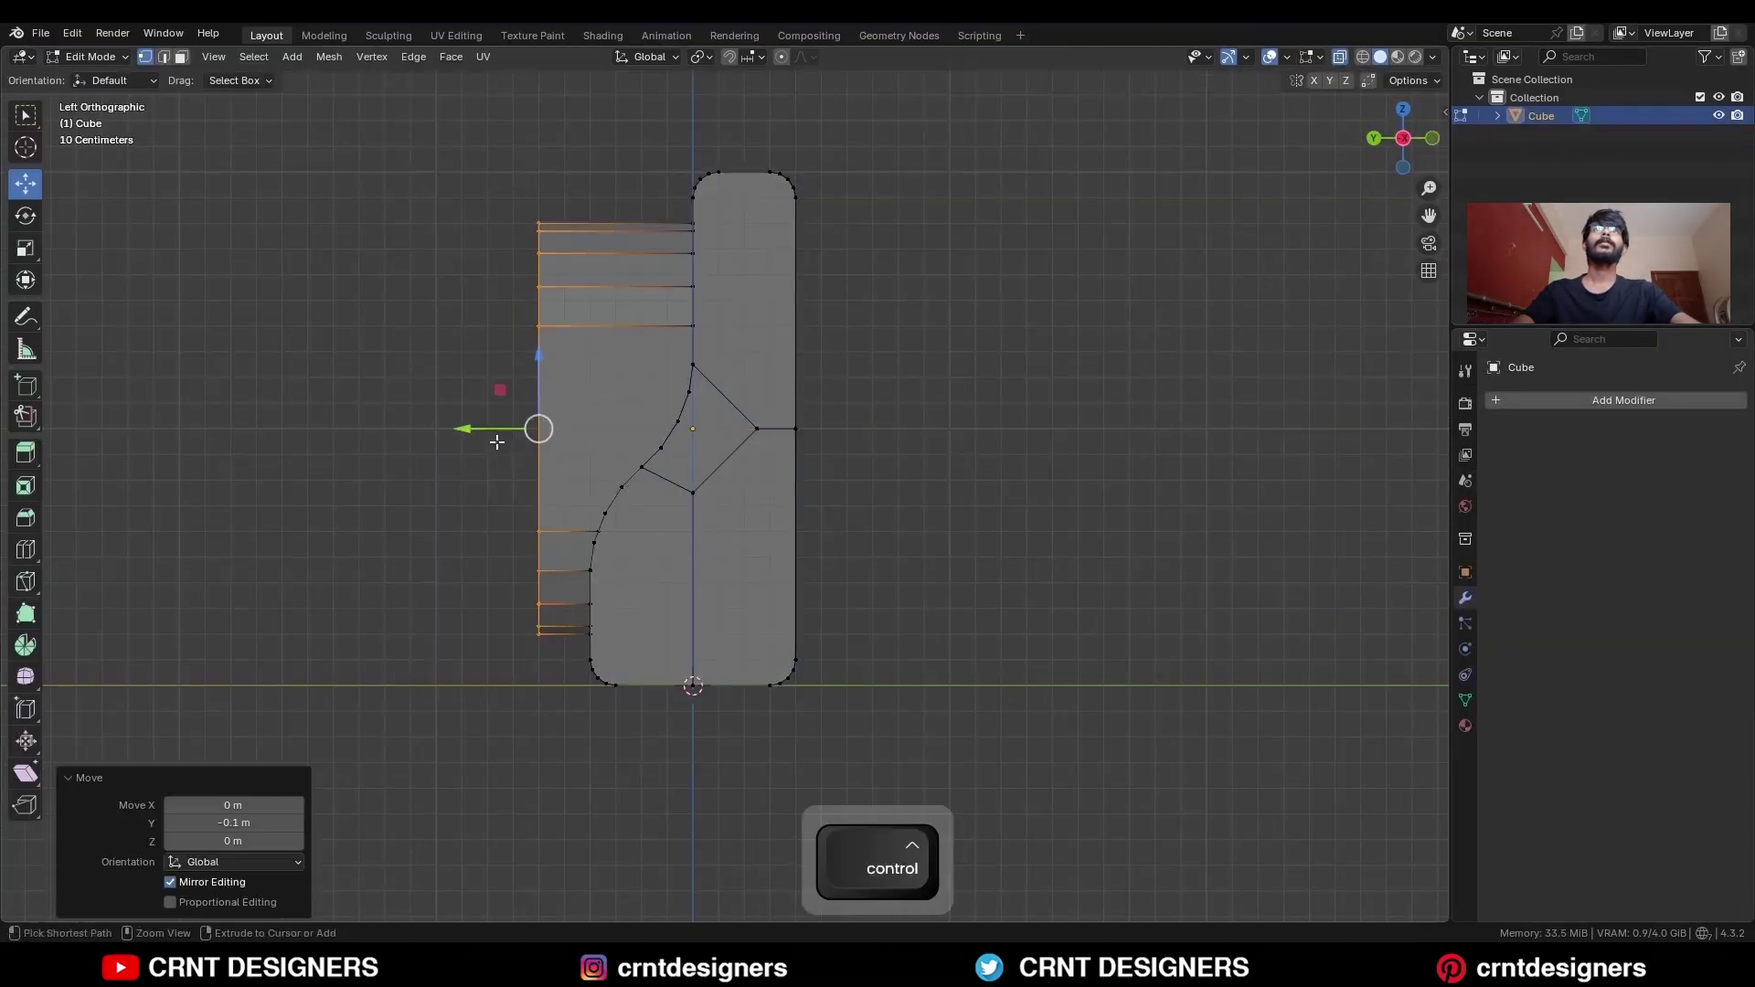
# Dissolve the separate faces on both stepped sides of the block into one single face per side.
pyautogui.click(901, 414)
pyautogui.press('3')
pyautogui.moveTo(774, 215); pyautogui.dragTo(710, 584)
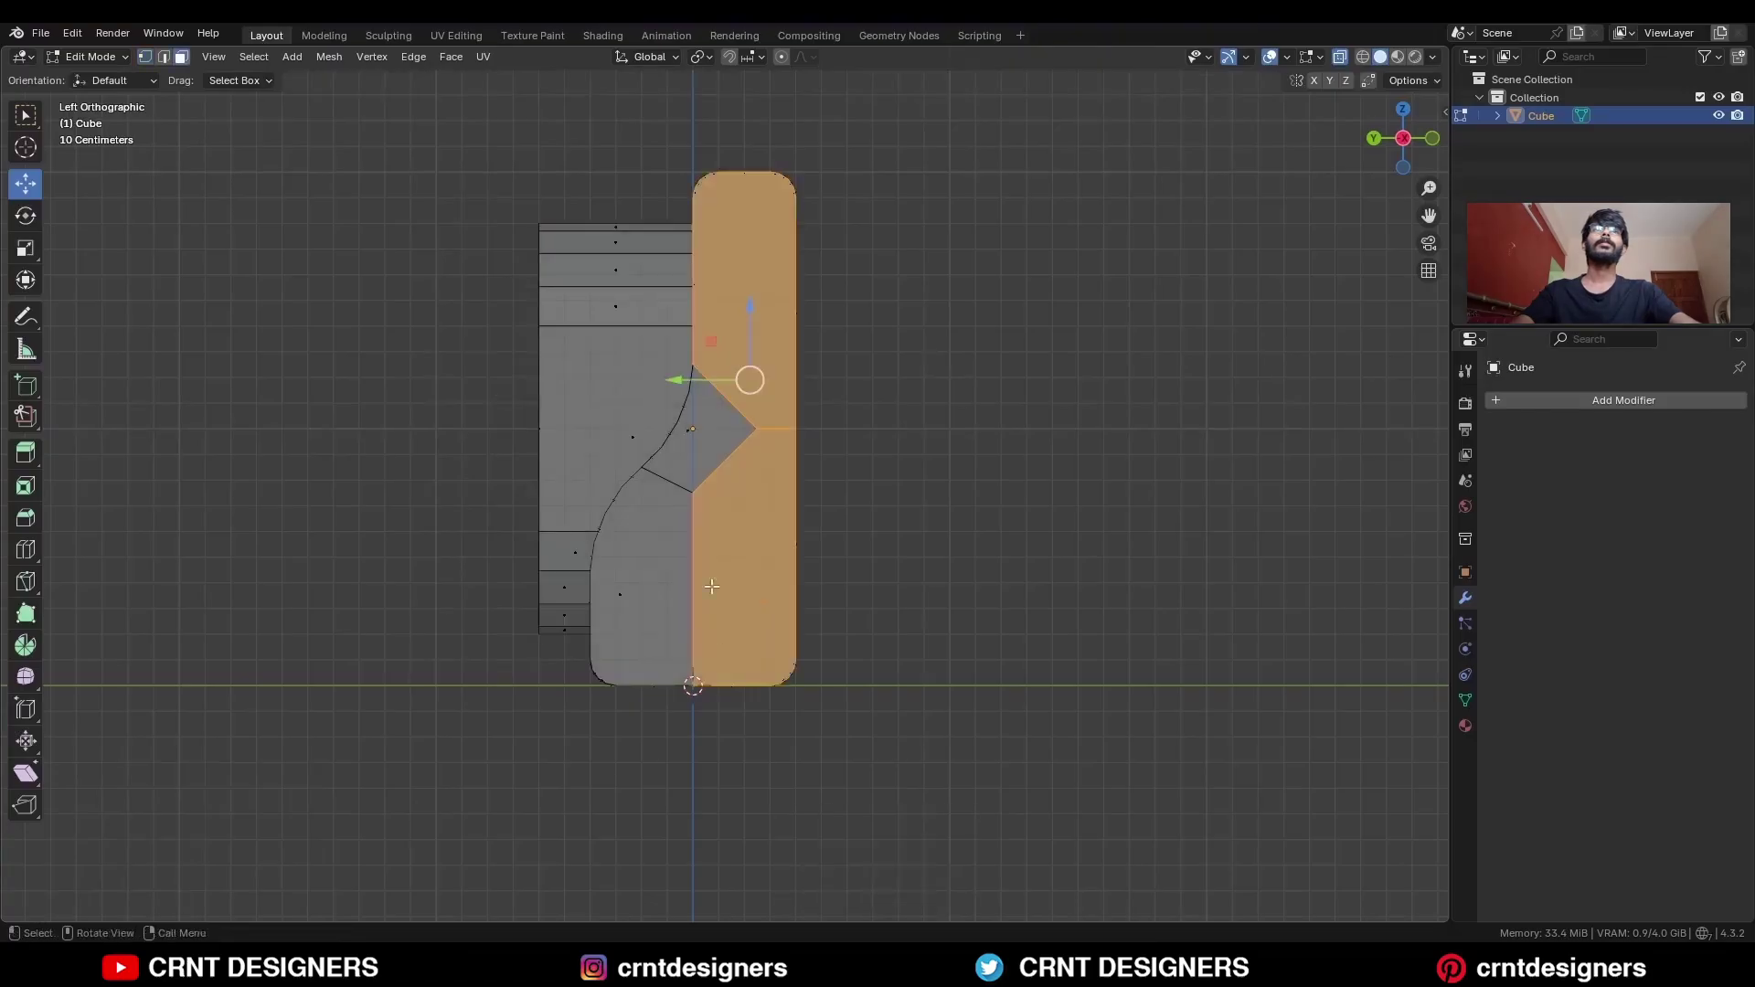
pyautogui.keyDown('shift'); pyautogui.click(682, 433); pyautogui.keyUp('shift')
pyautogui.keyDown('shift'); pyautogui.click(660, 522); pyautogui.keyUp('shift')
pyautogui.hotkey('alt', 'z')
pyautogui.moveTo(905, 498); pyautogui.dragTo(969, 518, button='middle')
pyautogui.hotkey('ctrl', 'x')
# Inset both stepped side faces by about 0.053 m and bridge them to open a passage through the block.
pyautogui.scroll(-1, 947, 552)
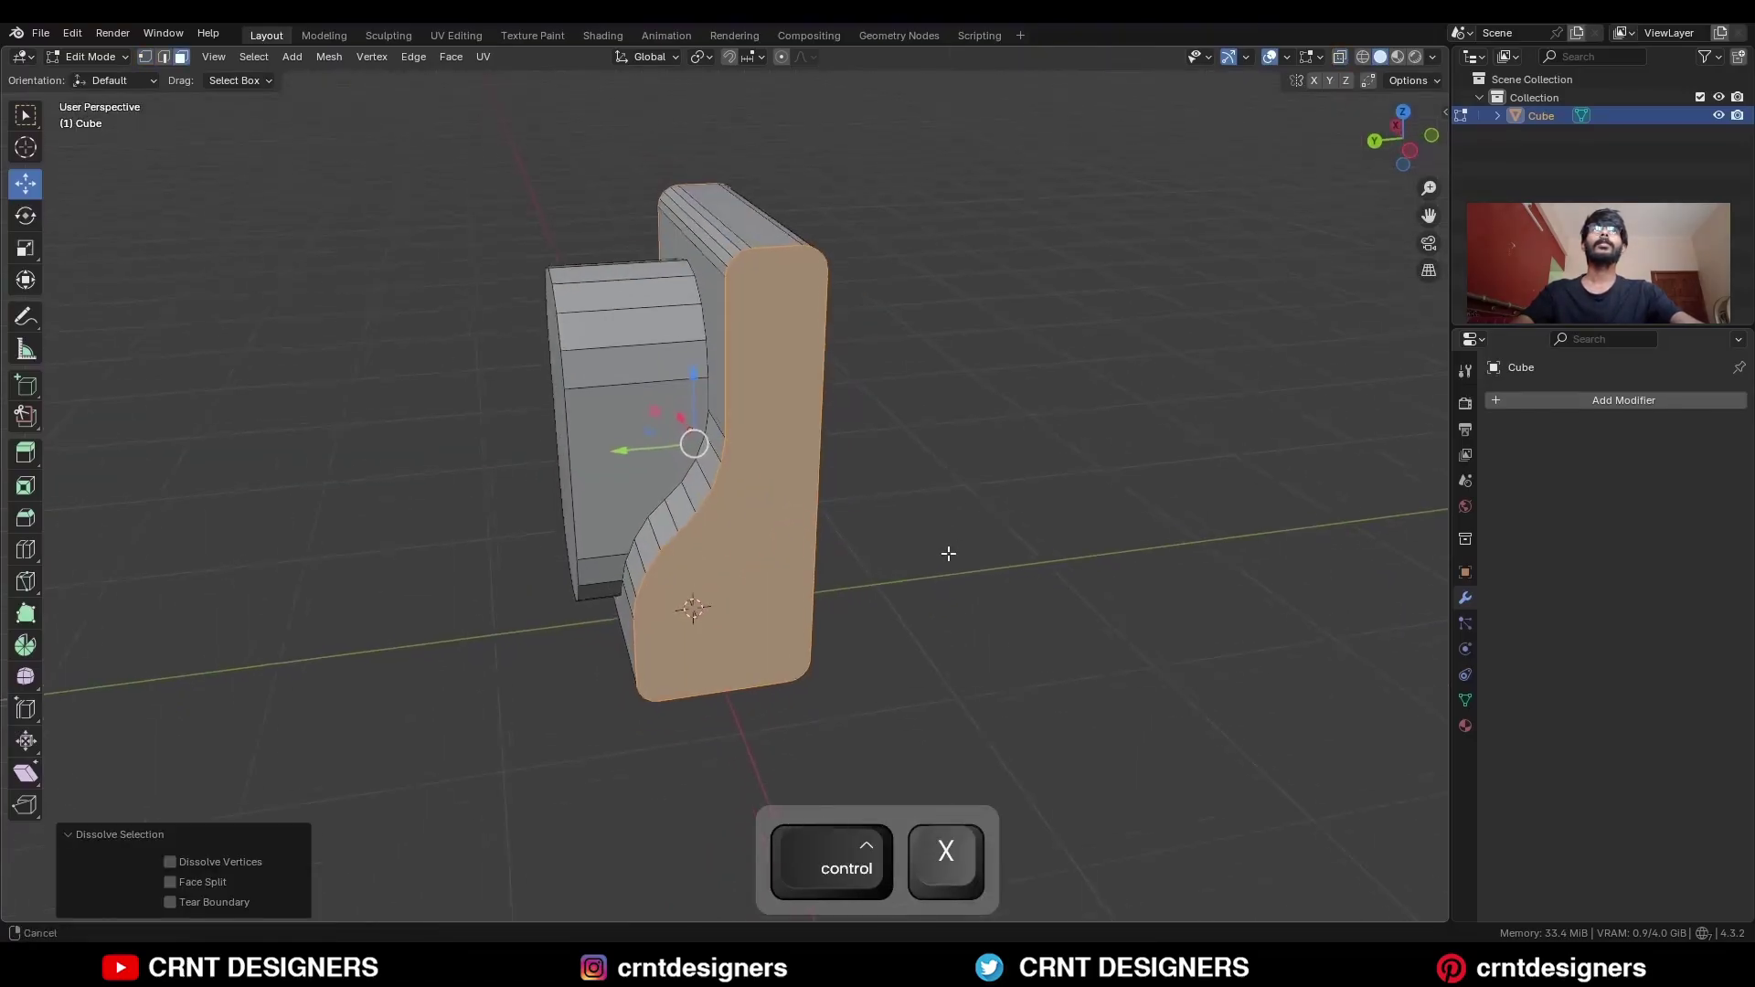
pyautogui.moveTo(1133, 395); pyautogui.dragTo(1114, 372, button='middle')
pyautogui.hotkey('ctrl', 'z')
pyautogui.press('i')
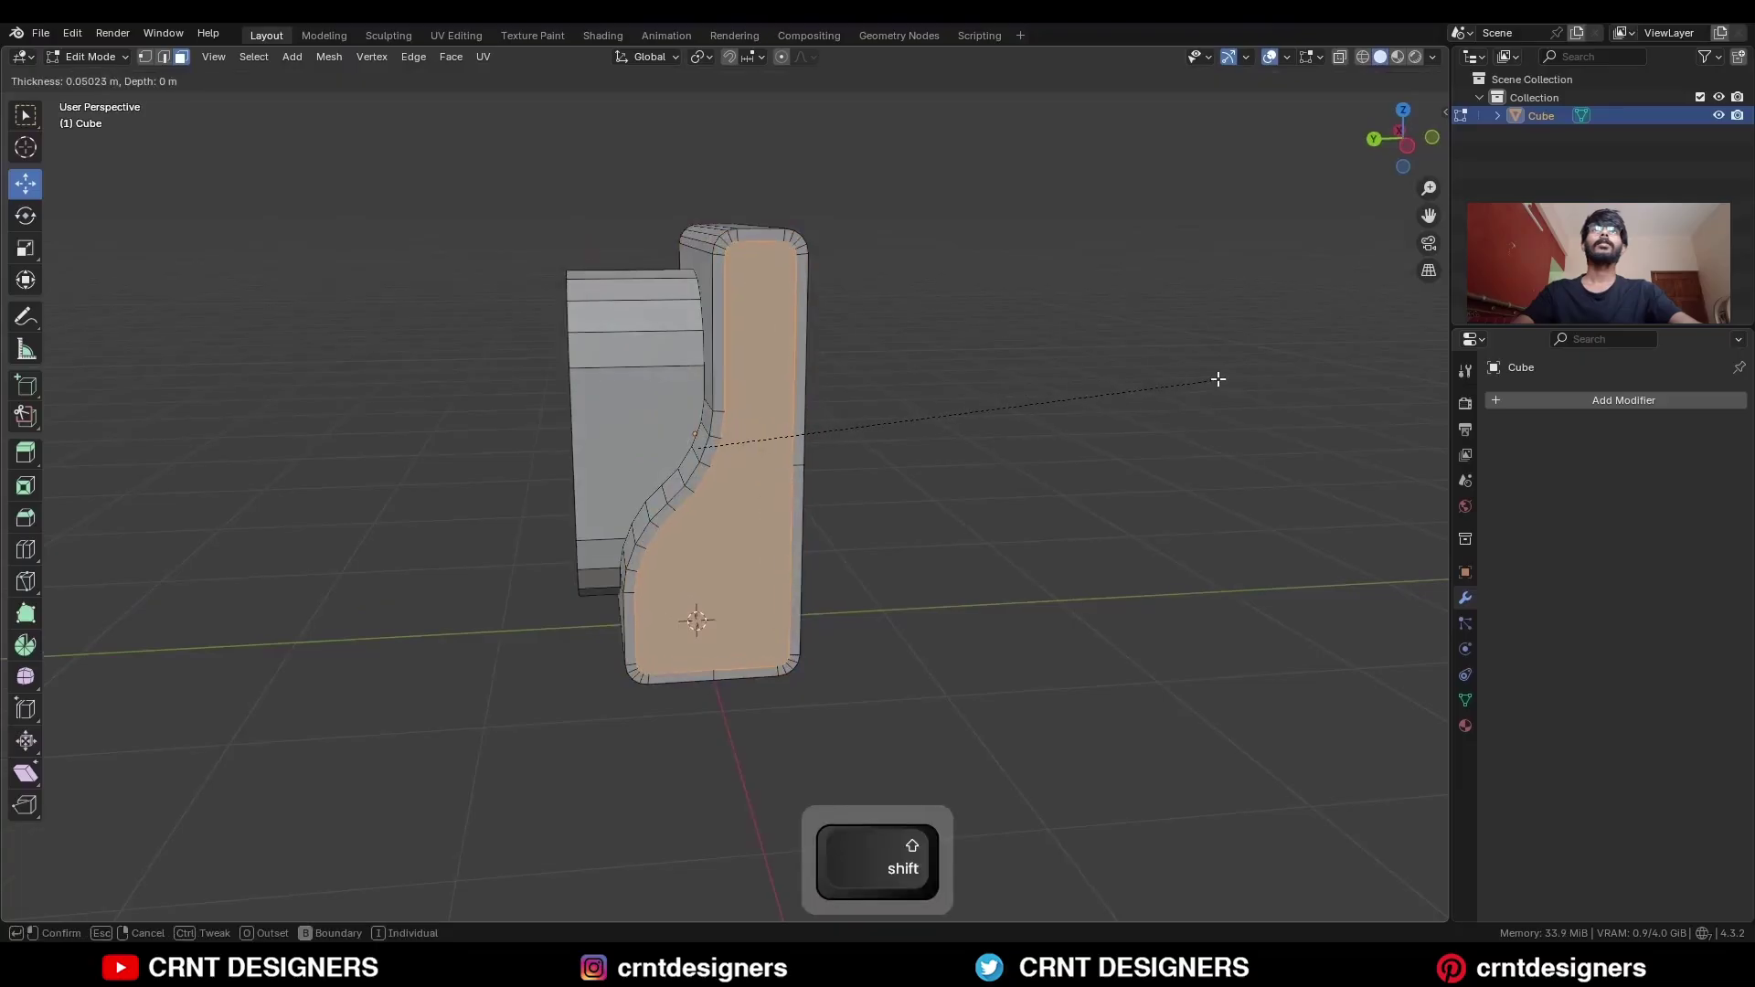
pyautogui.click(1220, 377)
pyautogui.rightClick(1050, 298)
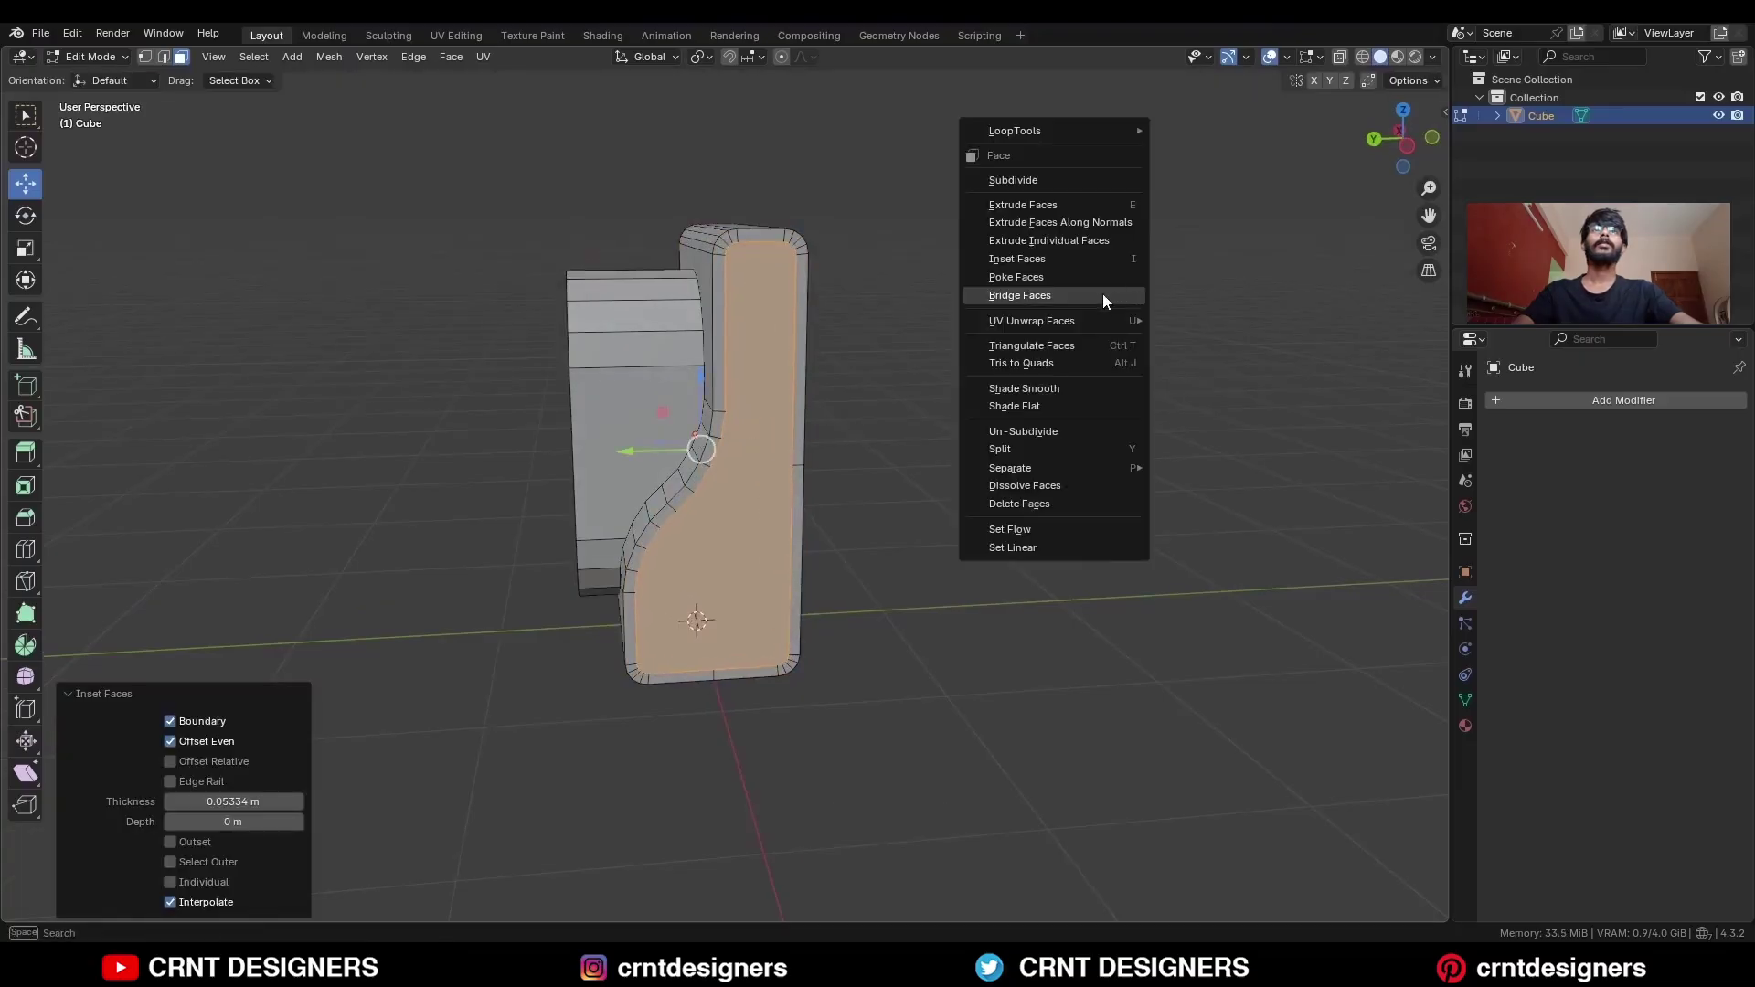
pyautogui.click(1104, 294)
# Symmetrize the whole mesh from -X to +X and delete the faces of the +X half.
pyautogui.press('ctrl+KP_1')
pyautogui.press('a')
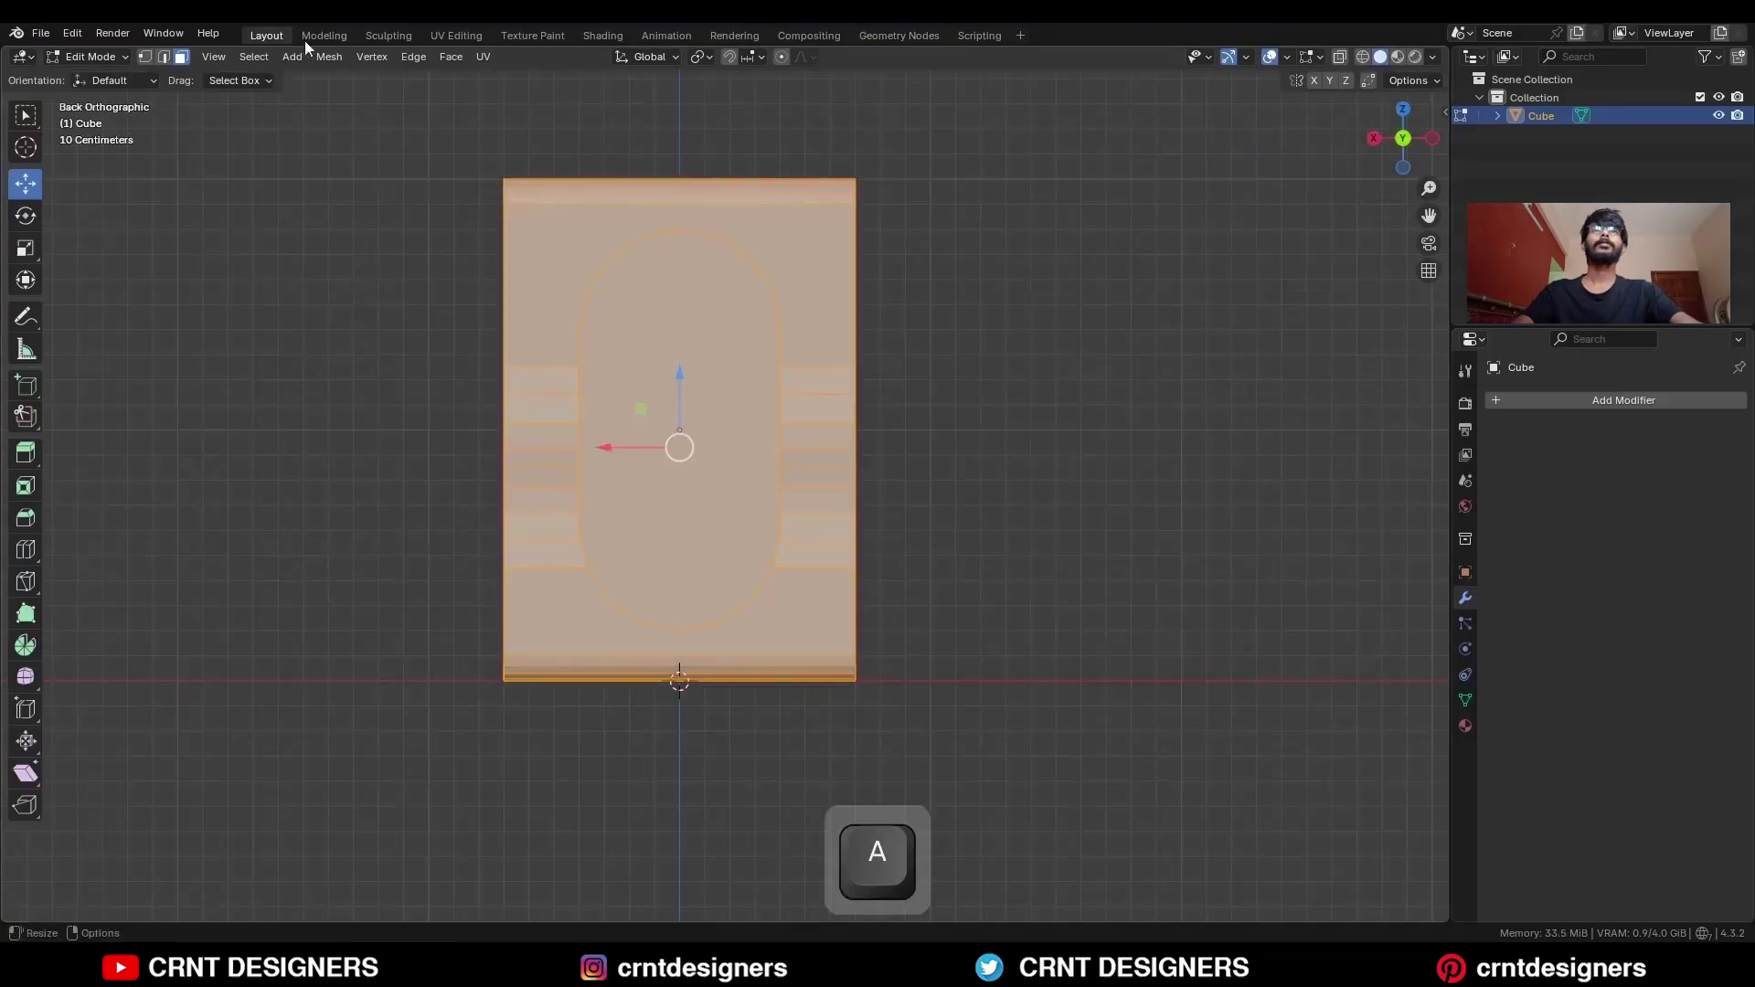
pyautogui.click(329, 56)
pyautogui.click(356, 320)
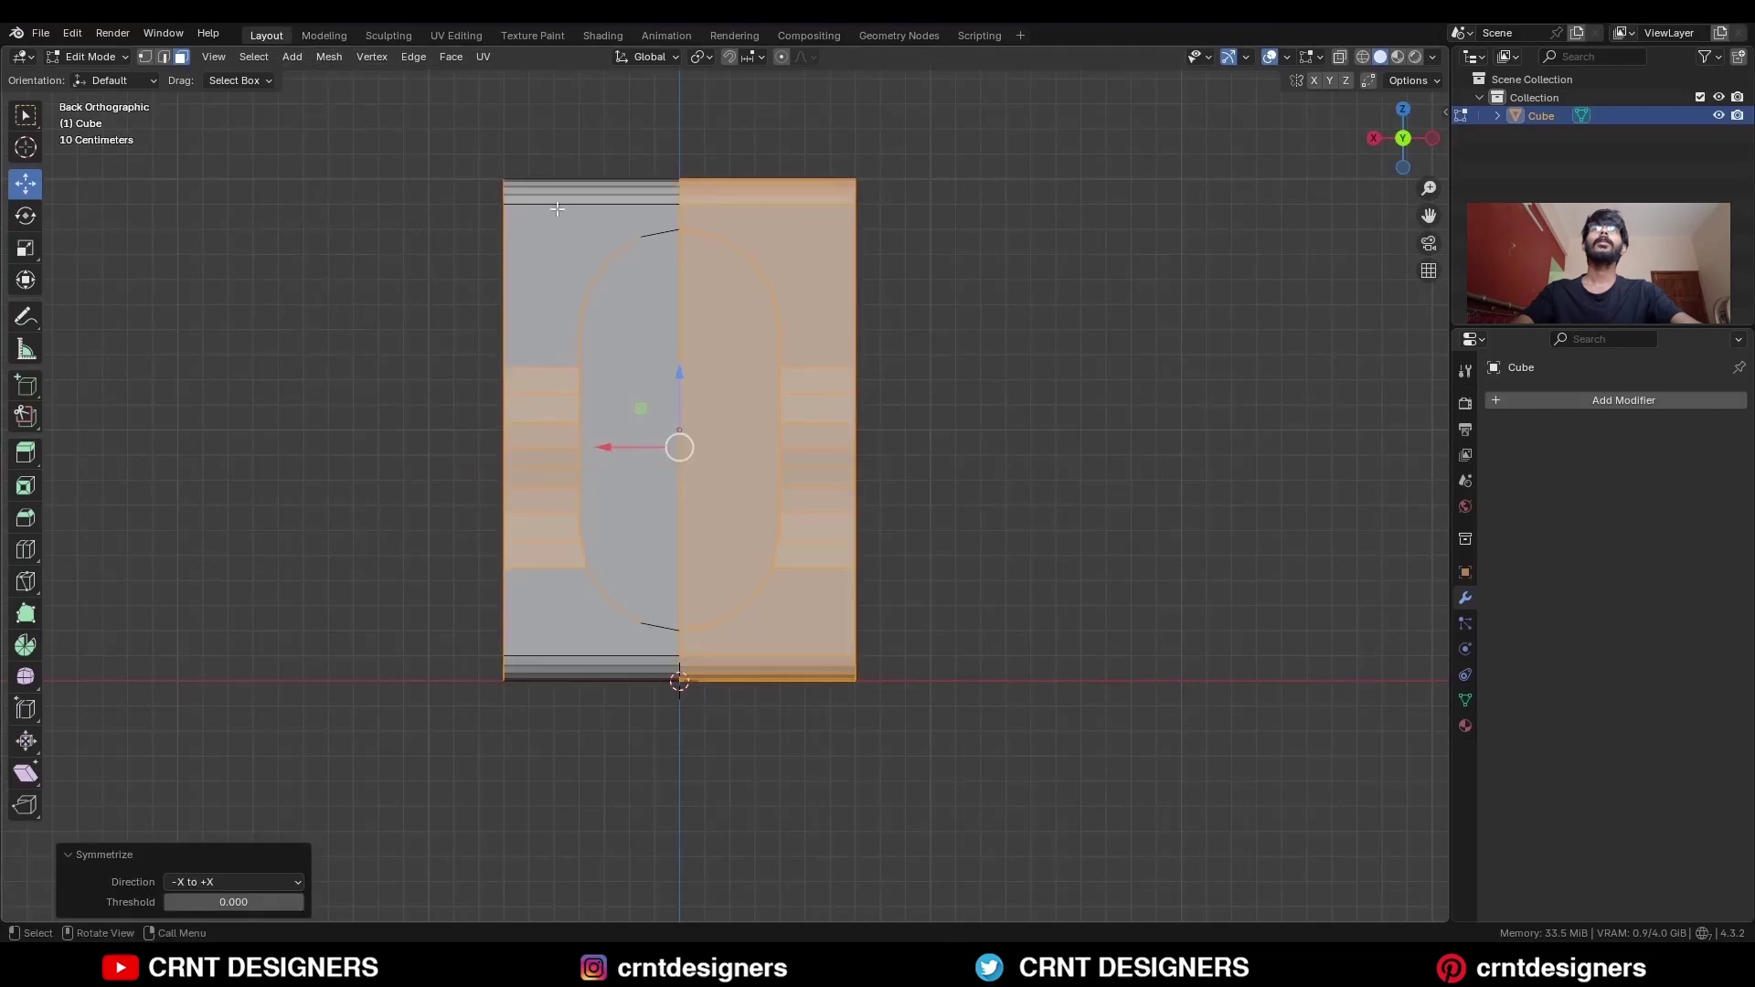
pyautogui.hotkey('alt', 'z')
pyautogui.press('3')
pyautogui.moveTo(678, 103); pyautogui.dragTo(442, 773)
pyautogui.press('x')
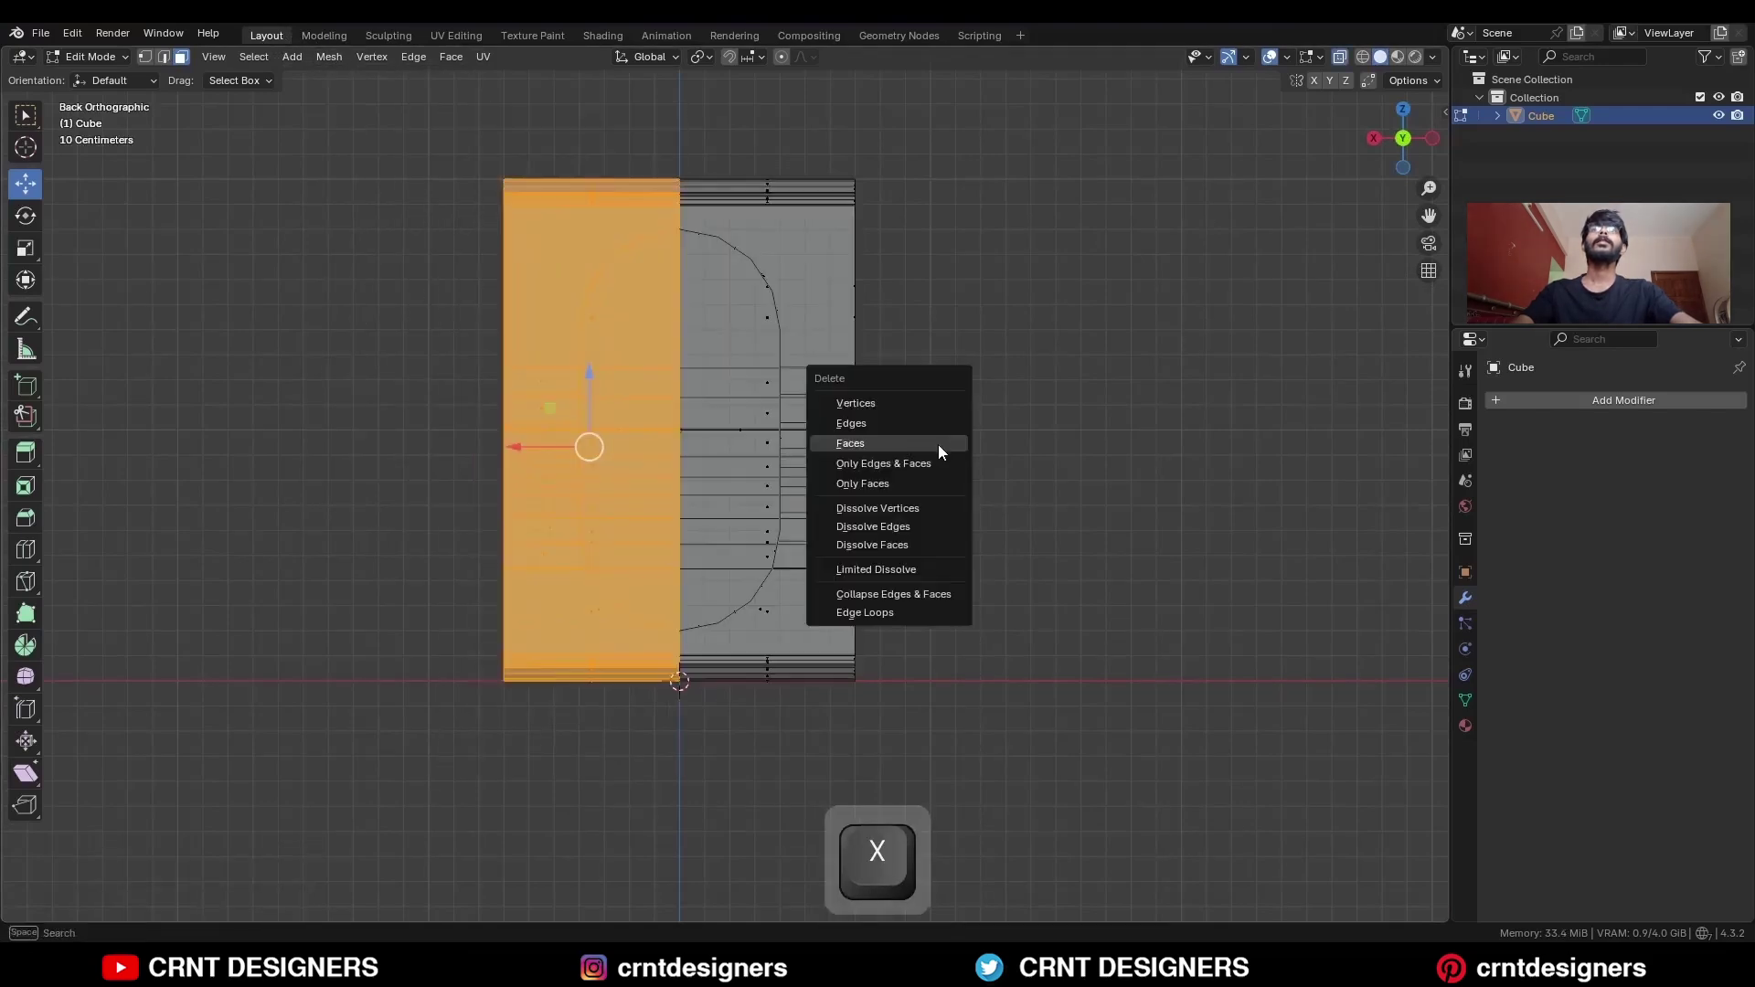
pyautogui.click(939, 446)
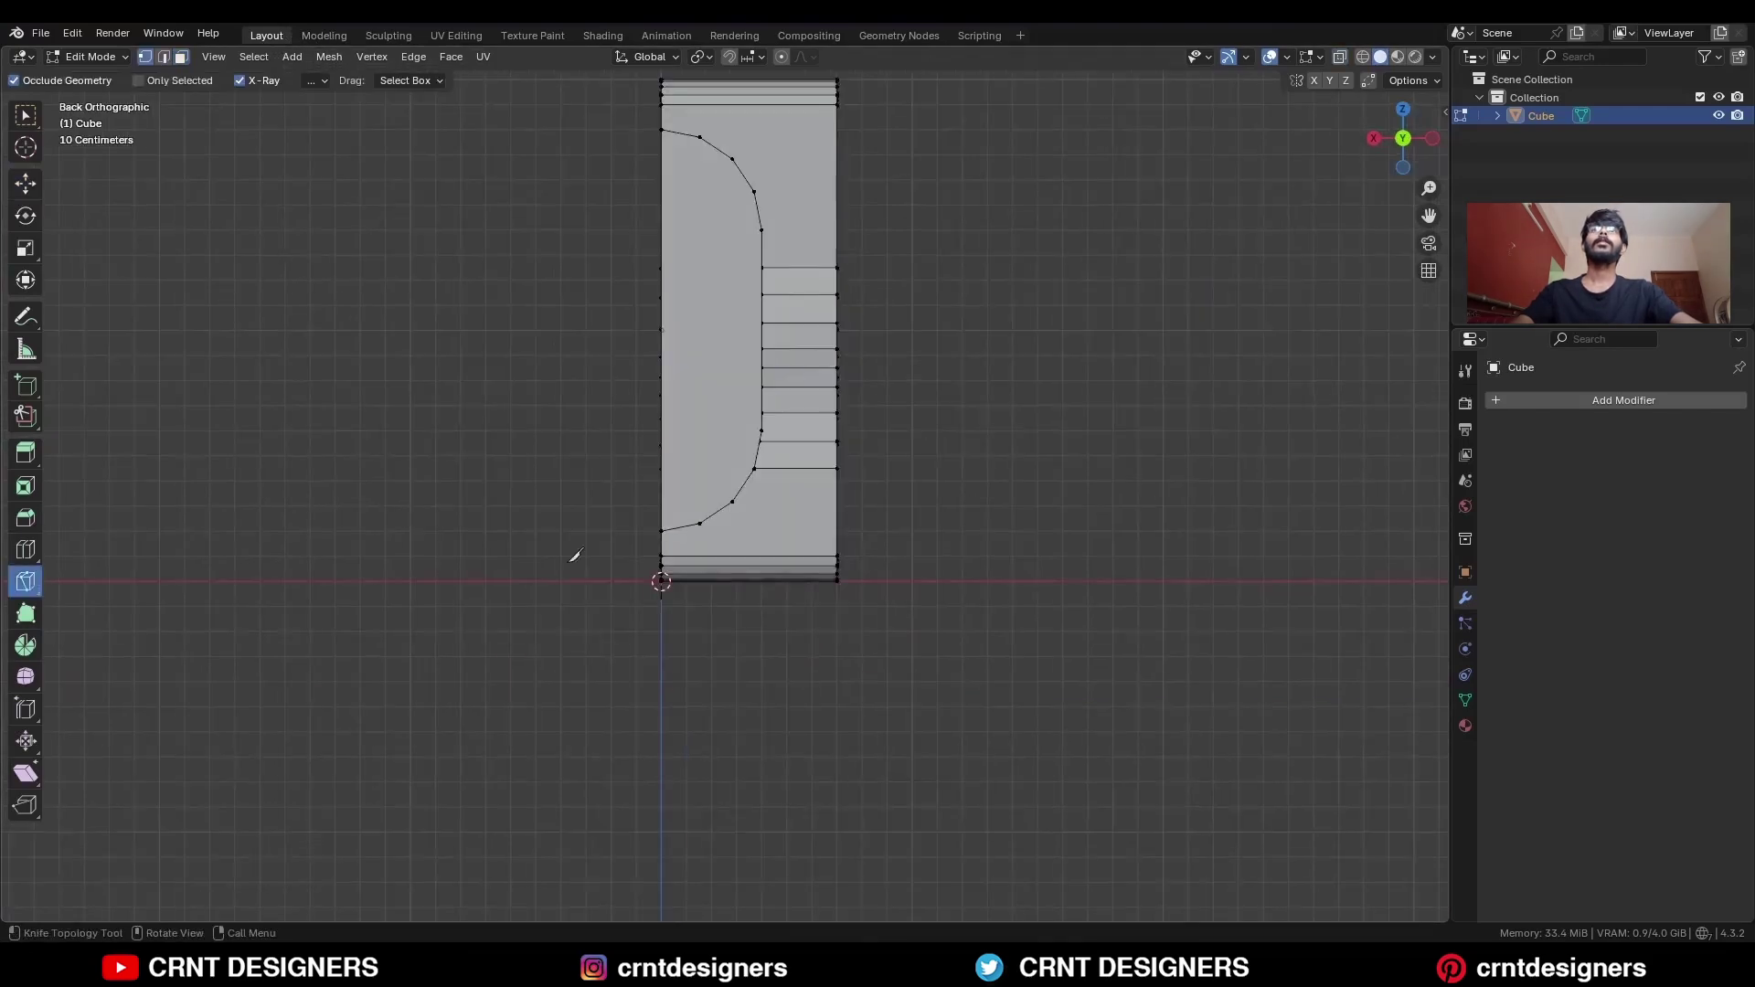
# Knife-cut vertical lines from the two vertices nearest the centre on both slot arcs to the block's top and bottom edges.
pyautogui.click(699, 523)
pyautogui.click(692, 687)
pyautogui.press('space')
pyautogui.keyDown('shift'); pyautogui.moveTo(731, 475); pyautogui.dragTo(698, 737, button='middle'); pyautogui.keyUp('shift')
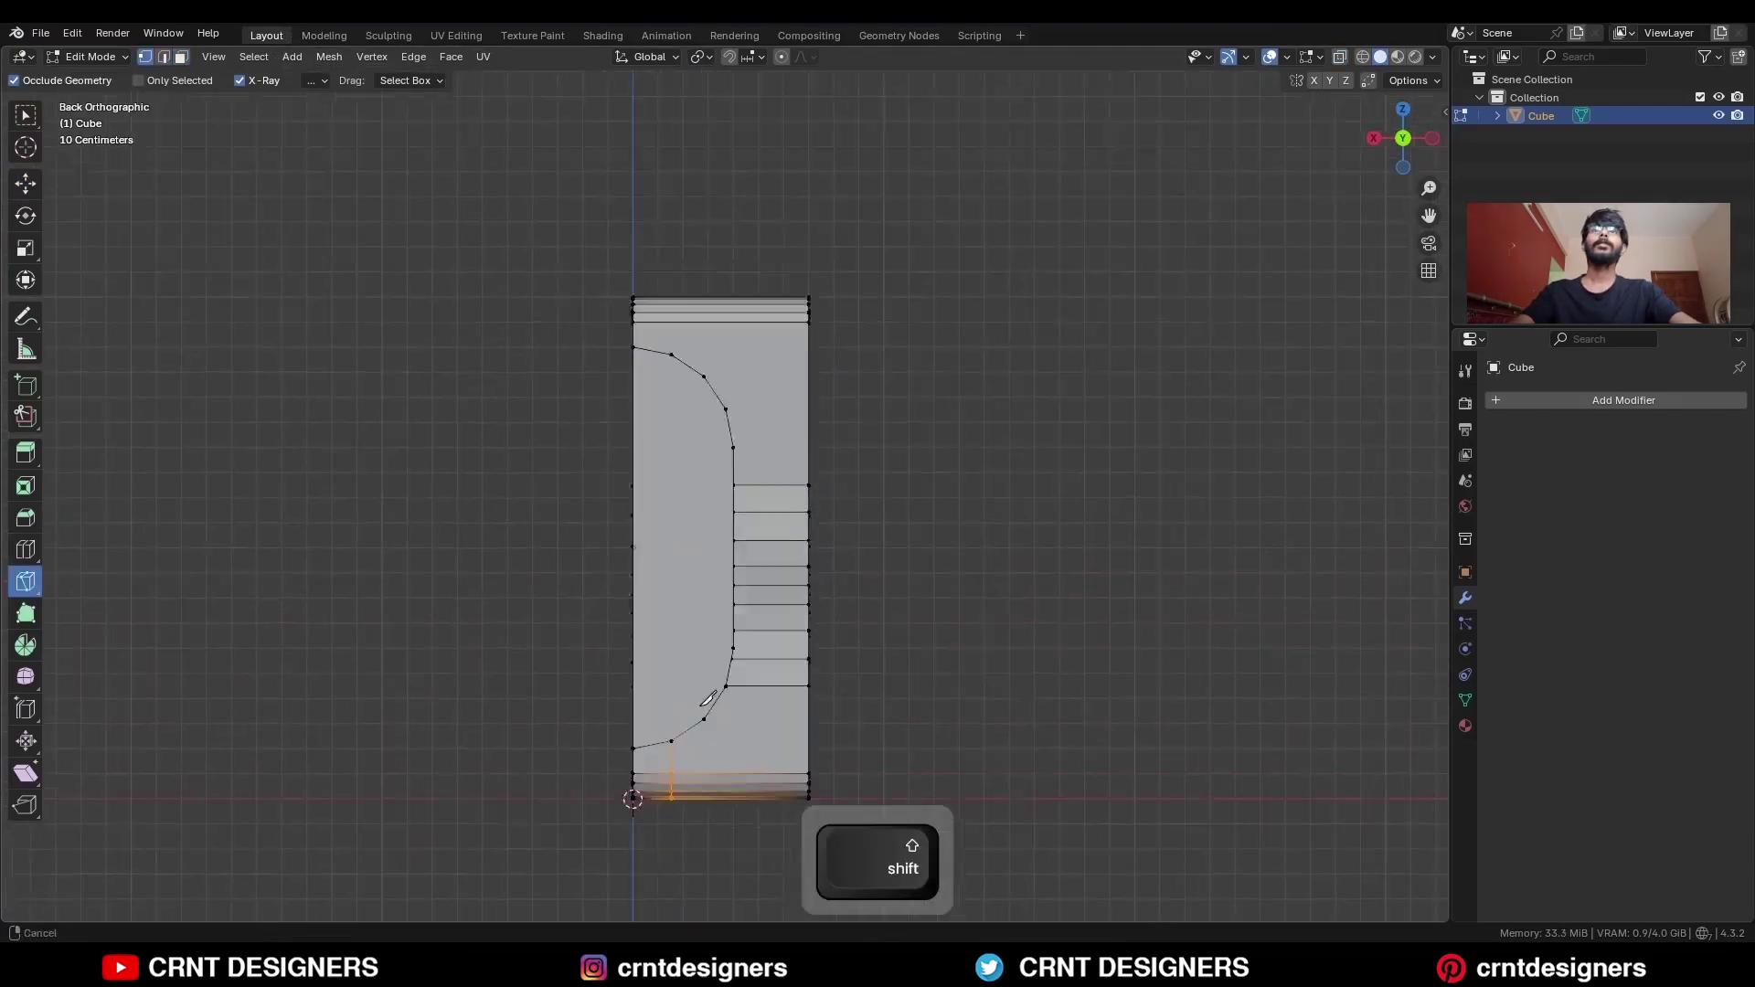
pyautogui.click(667, 399)
pyautogui.press('z')
pyautogui.click(702, 304)
pyautogui.press('space')
pyautogui.click(698, 420)
pyautogui.press('z')
pyautogui.click(700, 306)
pyautogui.press('space')
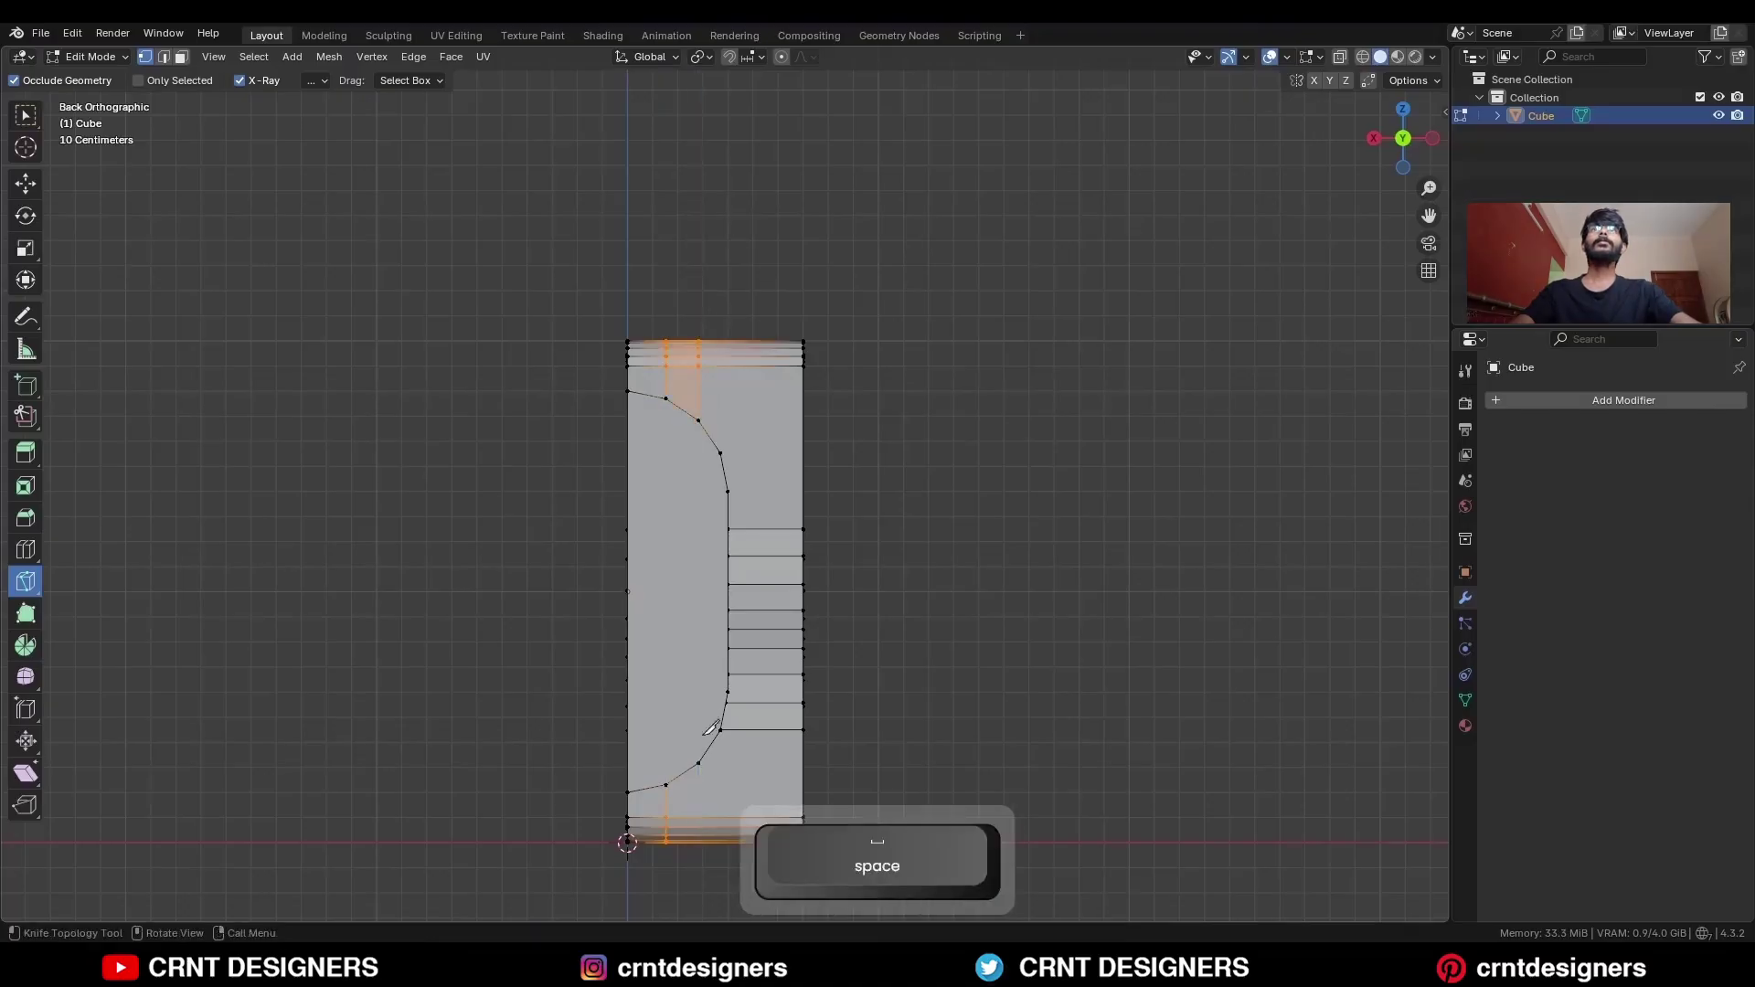
pyautogui.click(698, 763)
pyautogui.press('x')
pyautogui.press('z')
pyautogui.click(704, 872)
pyautogui.press('space')
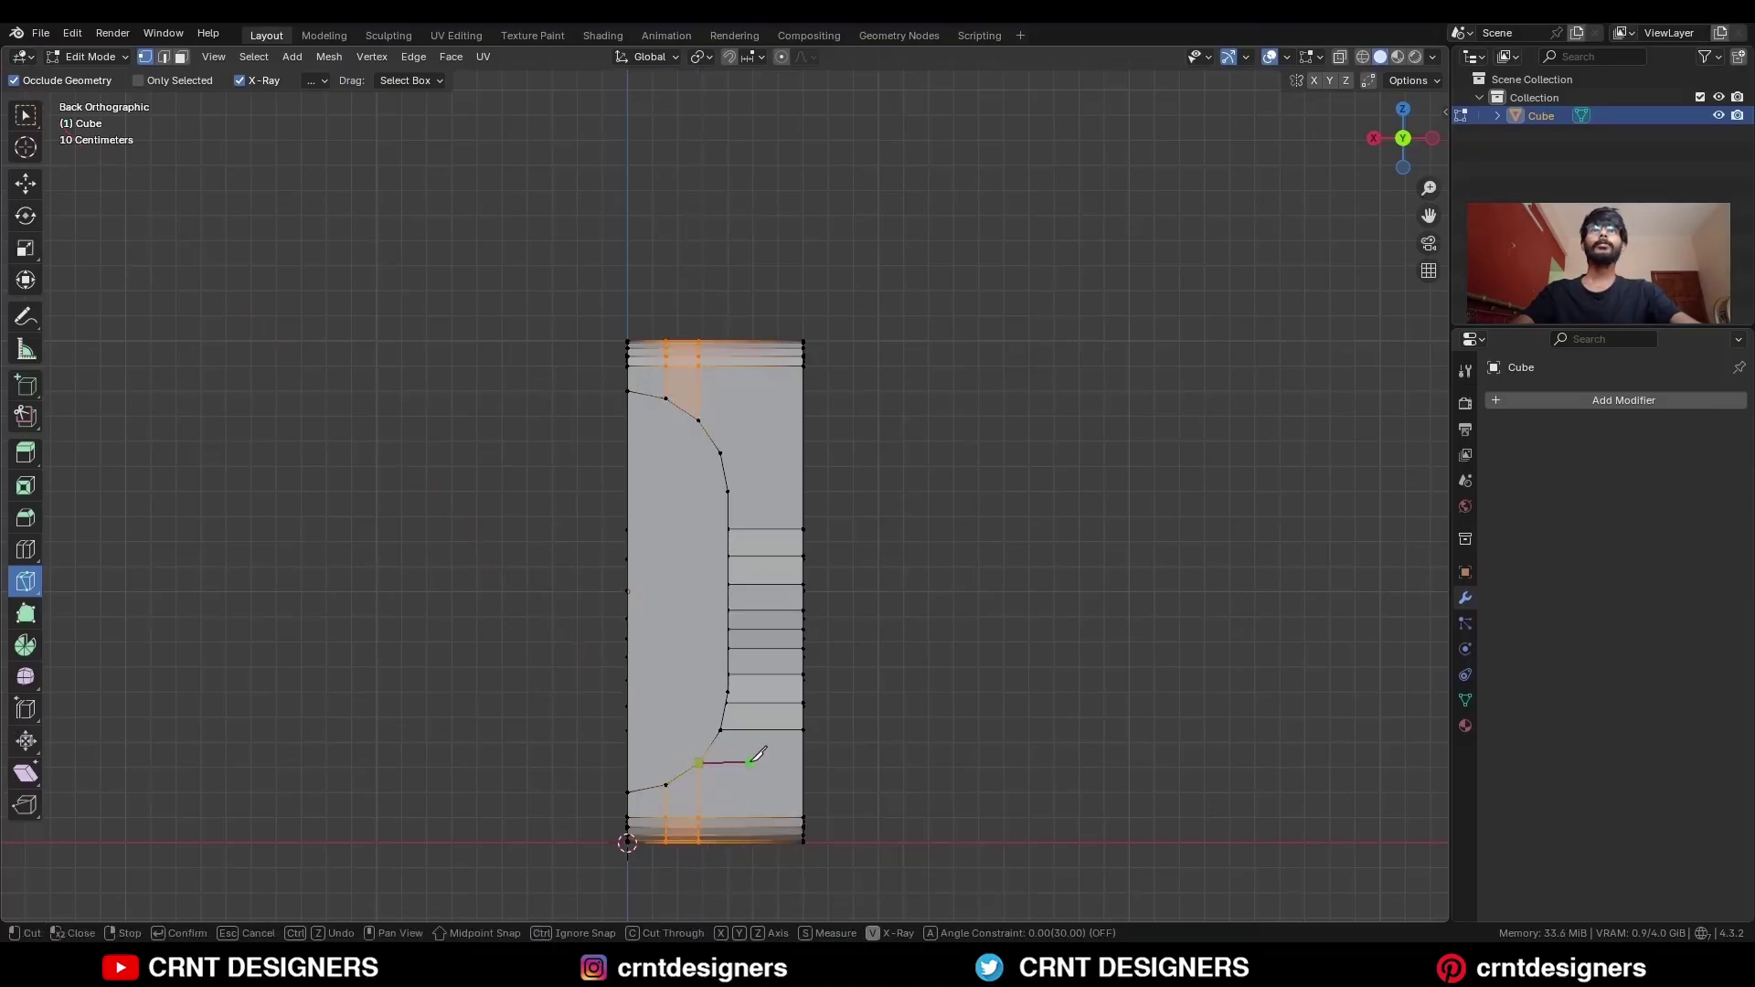
# Knife-cut horizontal lines along X from the slot arcs' outer vertices to the block's outer side edge.
pyautogui.press('space')
pyautogui.press('space')
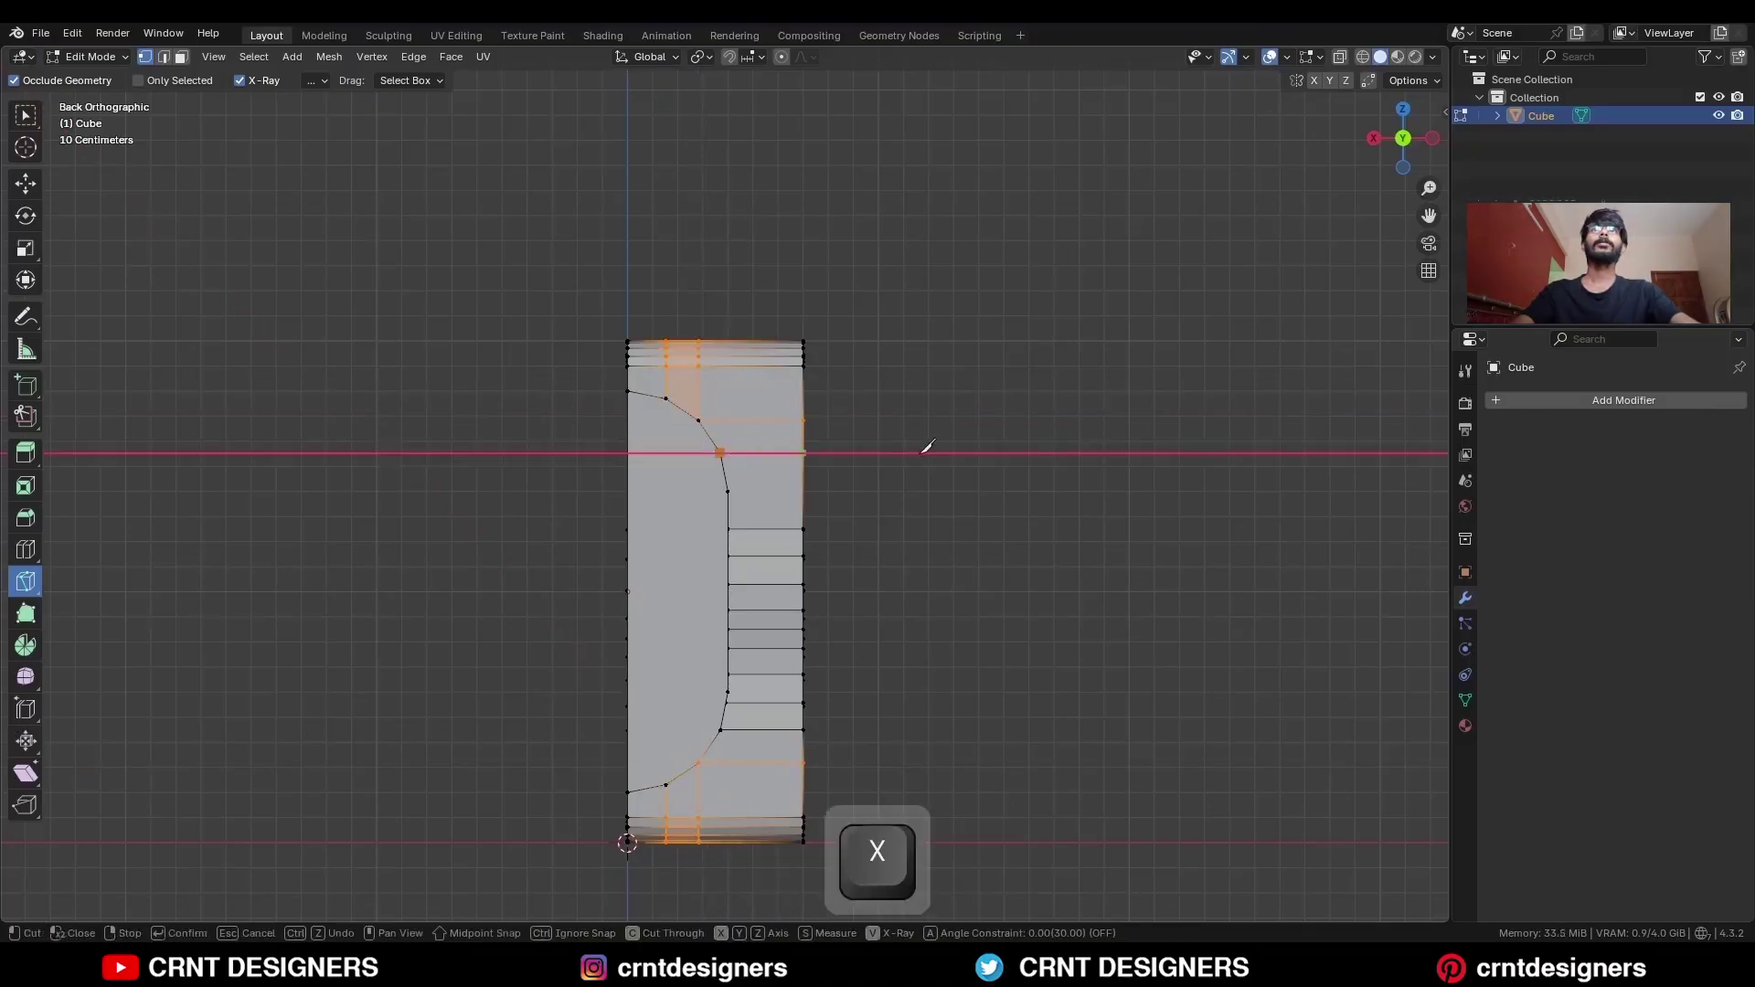
pyautogui.click(921, 453)
pyautogui.press('space')
pyautogui.click(727, 492)
pyautogui.press('c')
pyautogui.press('x')
pyautogui.click(869, 491)
pyautogui.press('space')
# Knife-cut a vertical line around the slot's protruding side wall, close to its outer end.
pyautogui.moveTo(868, 494); pyautogui.dragTo(694, 516, button='middle')
pyautogui.click(27, 577)
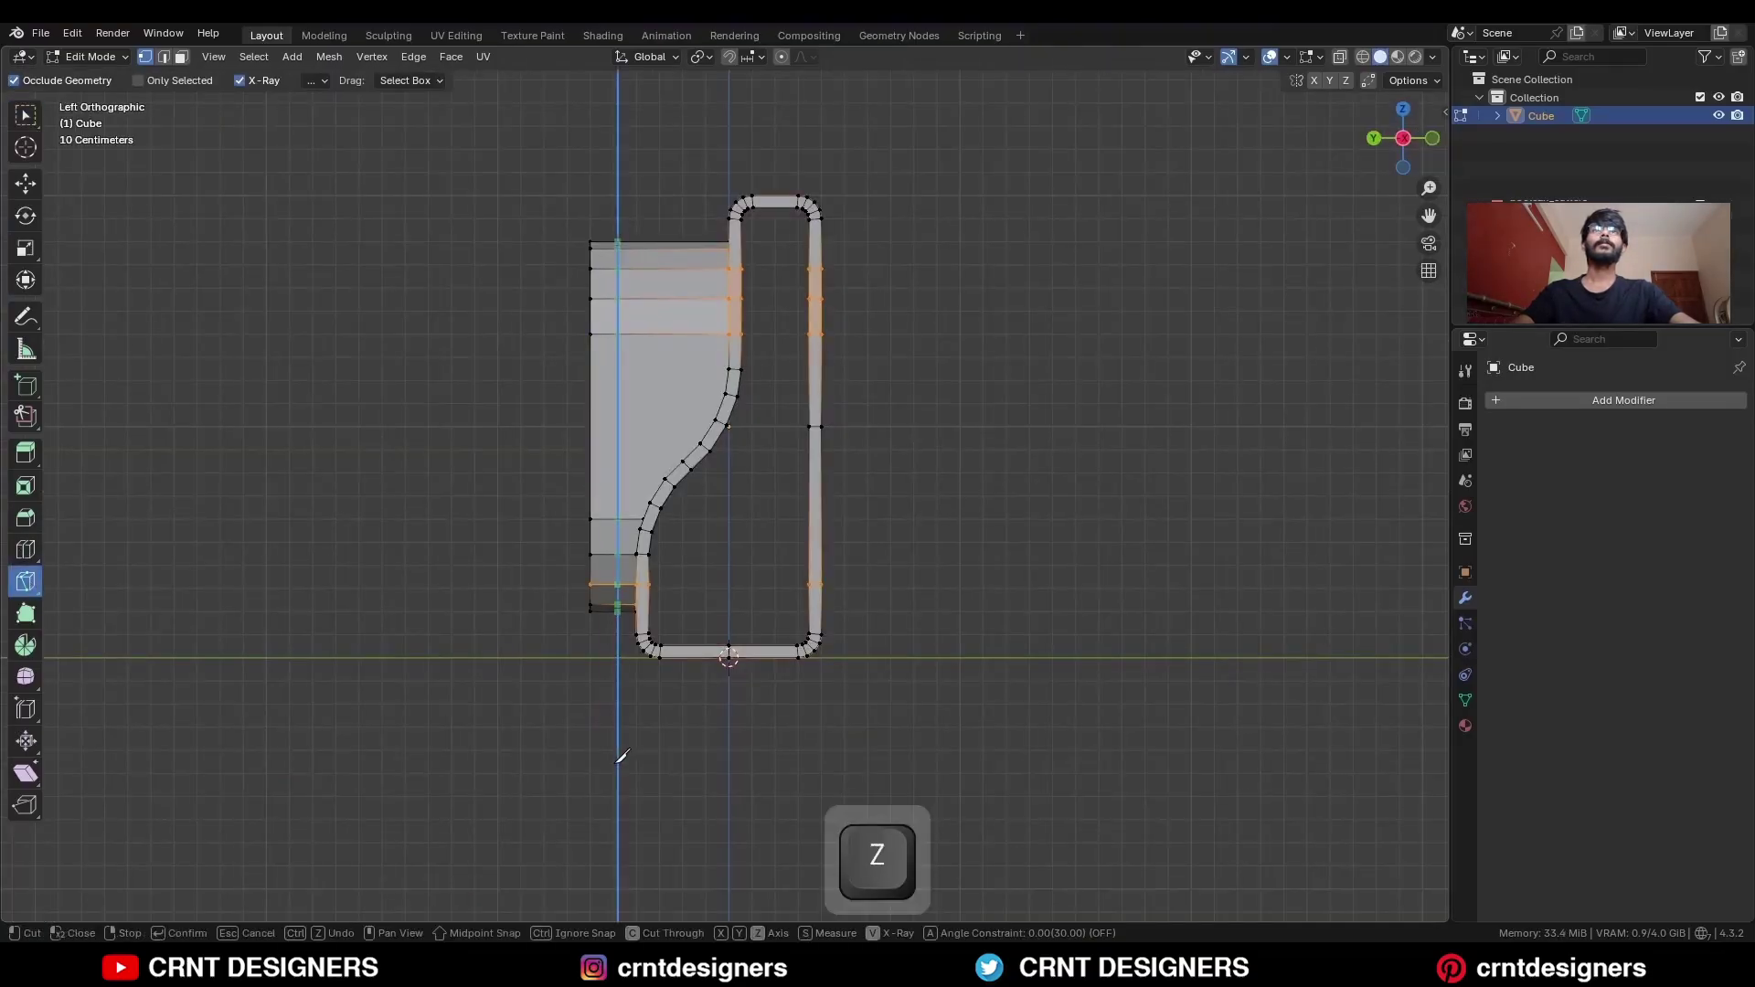
pyautogui.press('space')
pyautogui.moveTo(622, 775); pyautogui.dragTo(649, 535, button='middle')
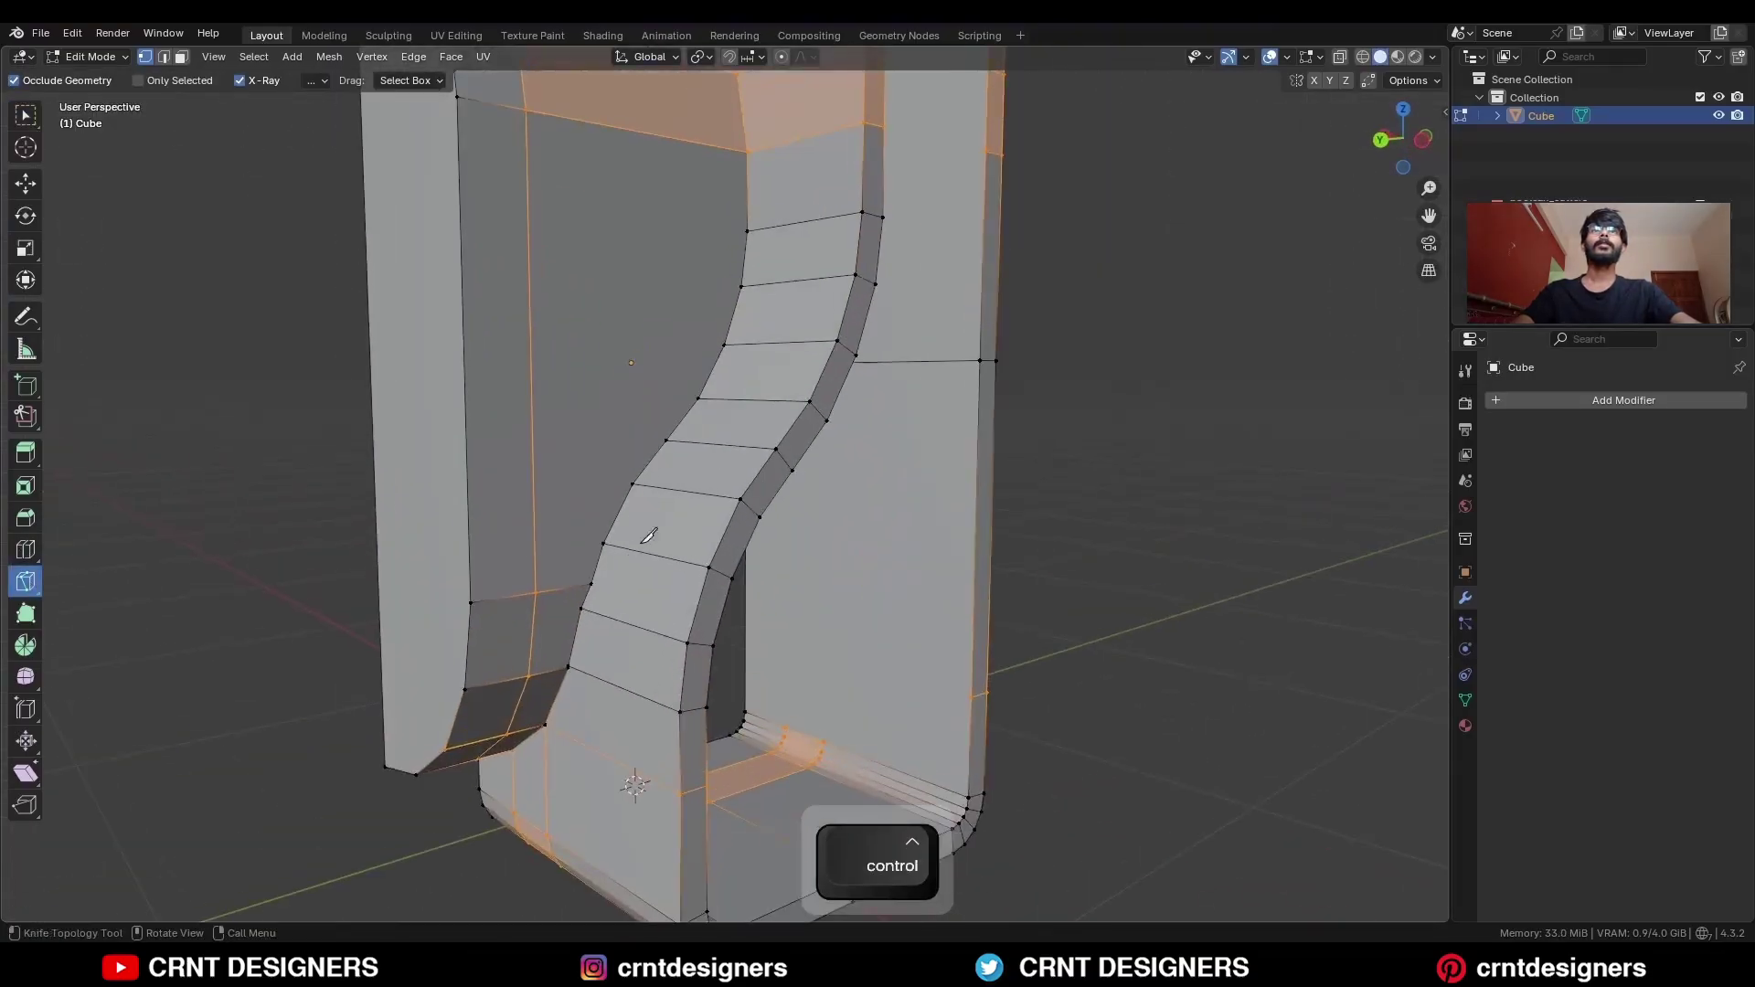
# Merge the close vertices where the slot's lower side meets the curved step, using At Last.
pyautogui.click(594, 584)
pyautogui.press('m')
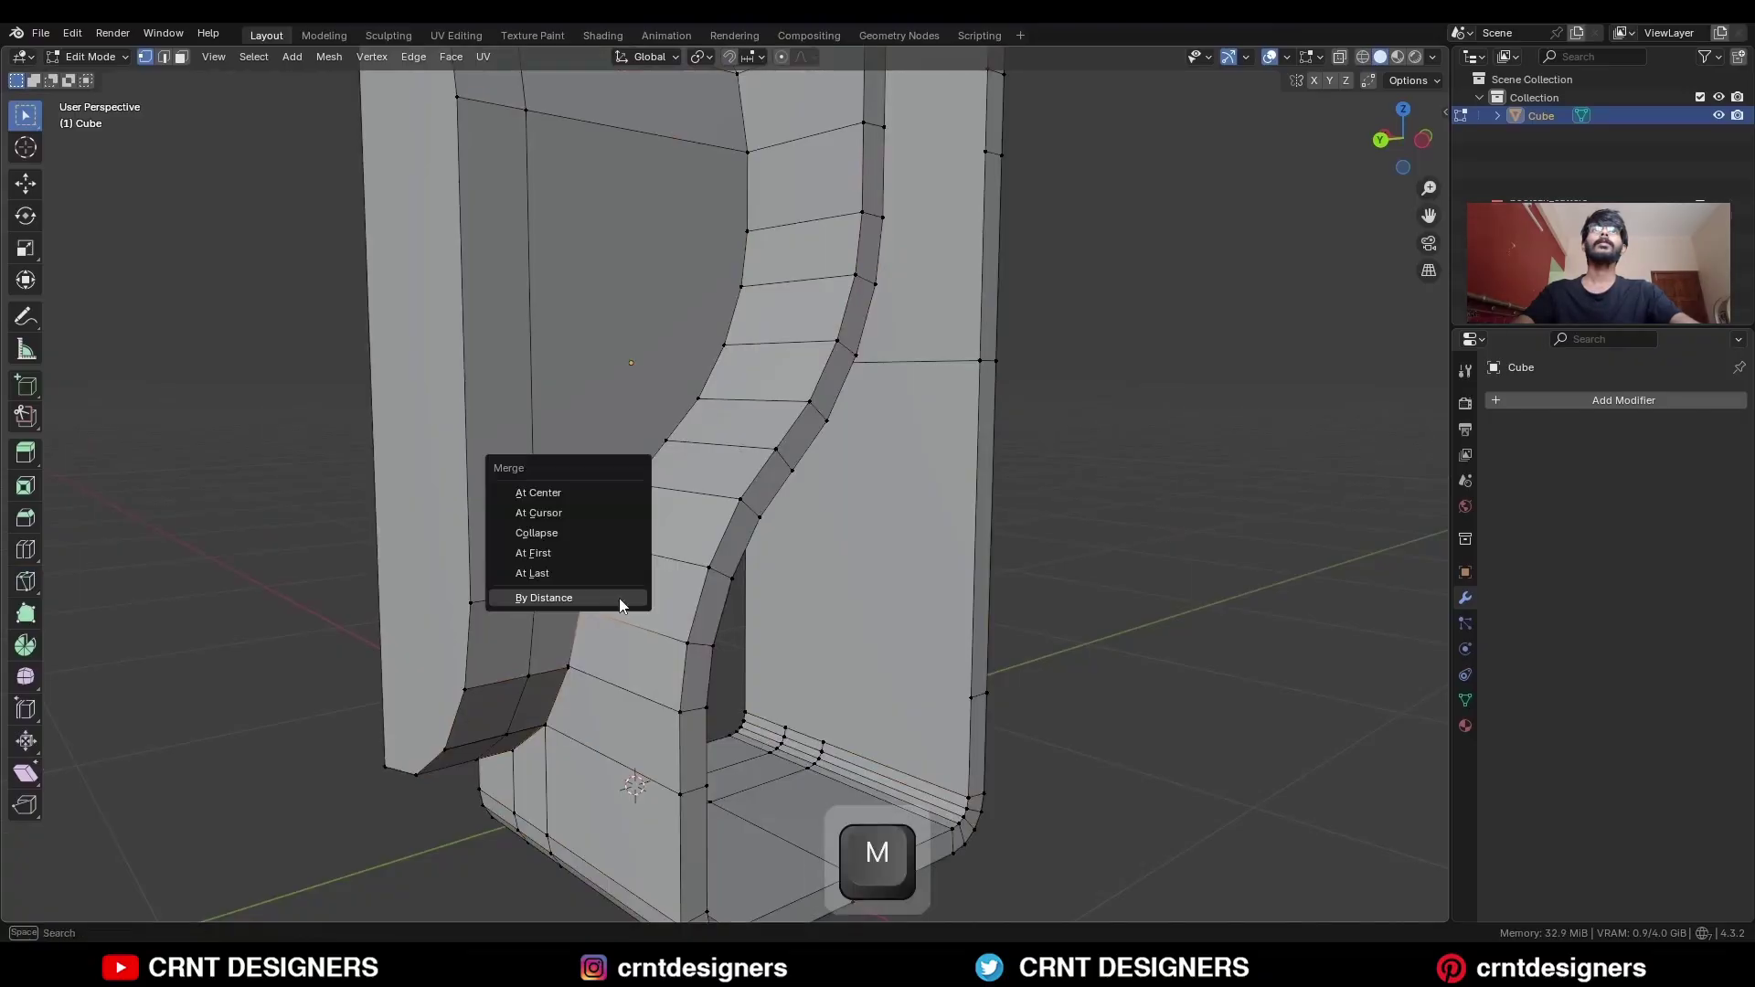
pyautogui.click(621, 573)
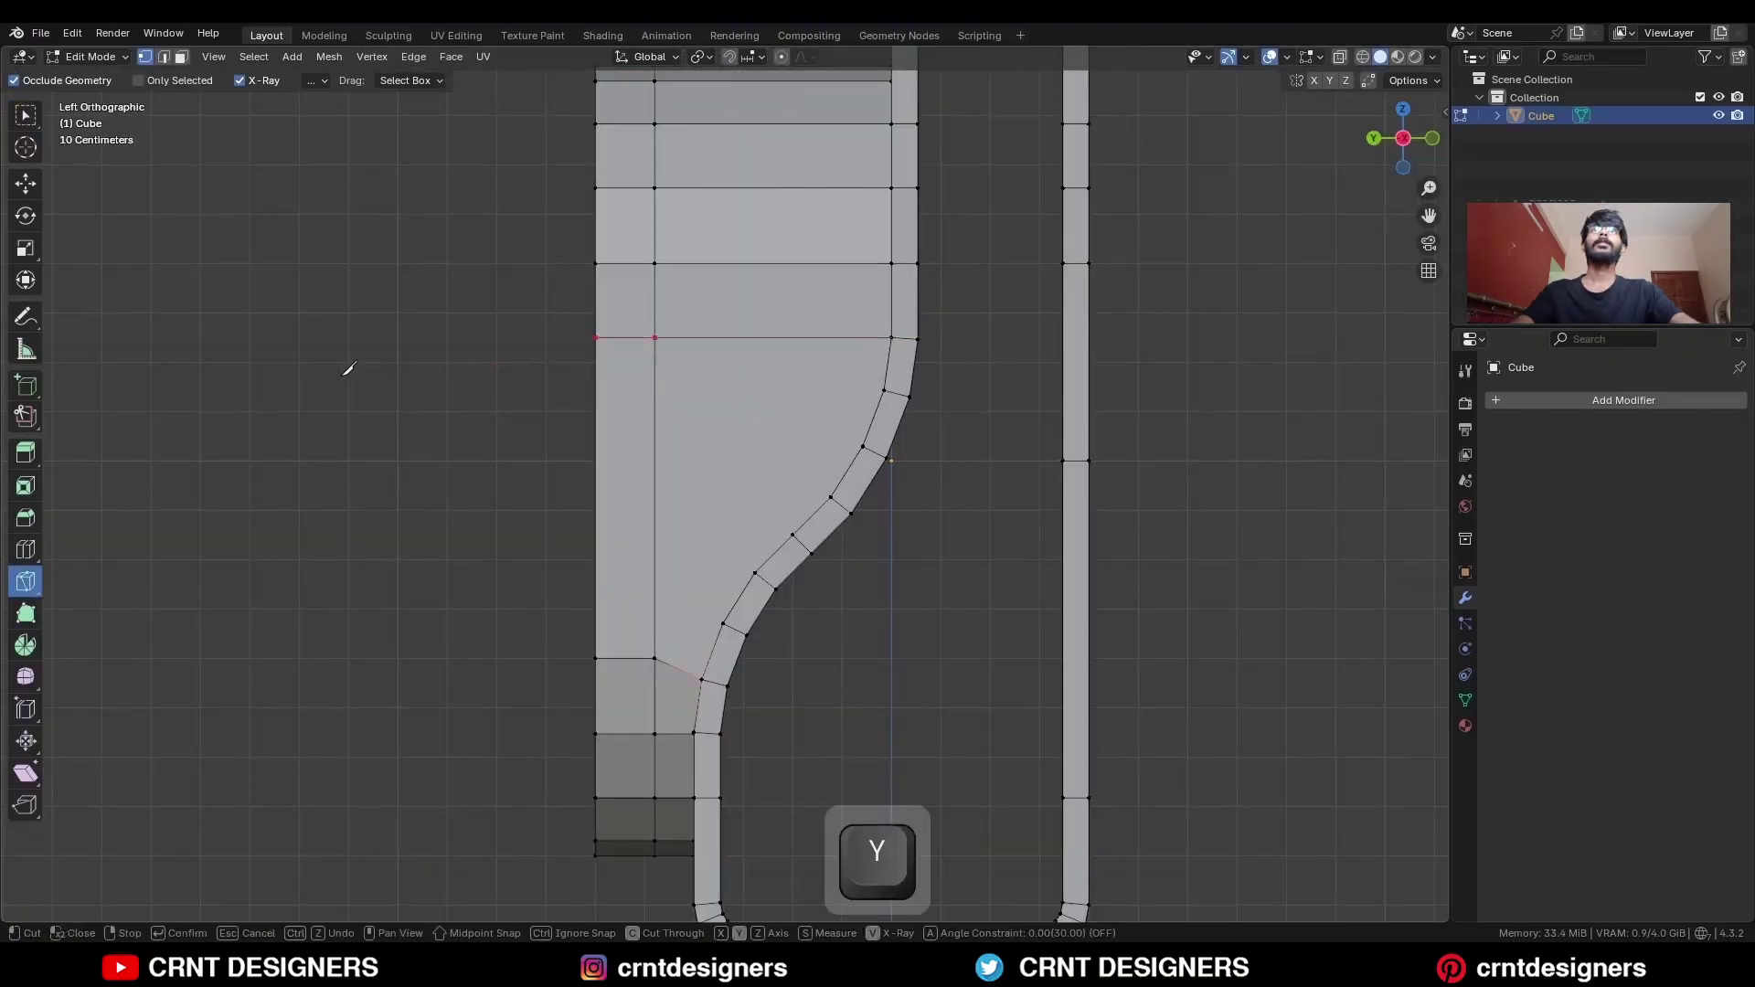
# Knife-cut straight lines along Y through the slot from the upper vertices of the curved step.
pyautogui.press('space')
pyautogui.click(884, 391)
pyautogui.press('c')
pyautogui.press('y')
pyautogui.click(347, 393)
pyautogui.press('space')
pyautogui.click(863, 446)
pyautogui.press('c')
pyautogui.press('y')
pyautogui.click(341, 463)
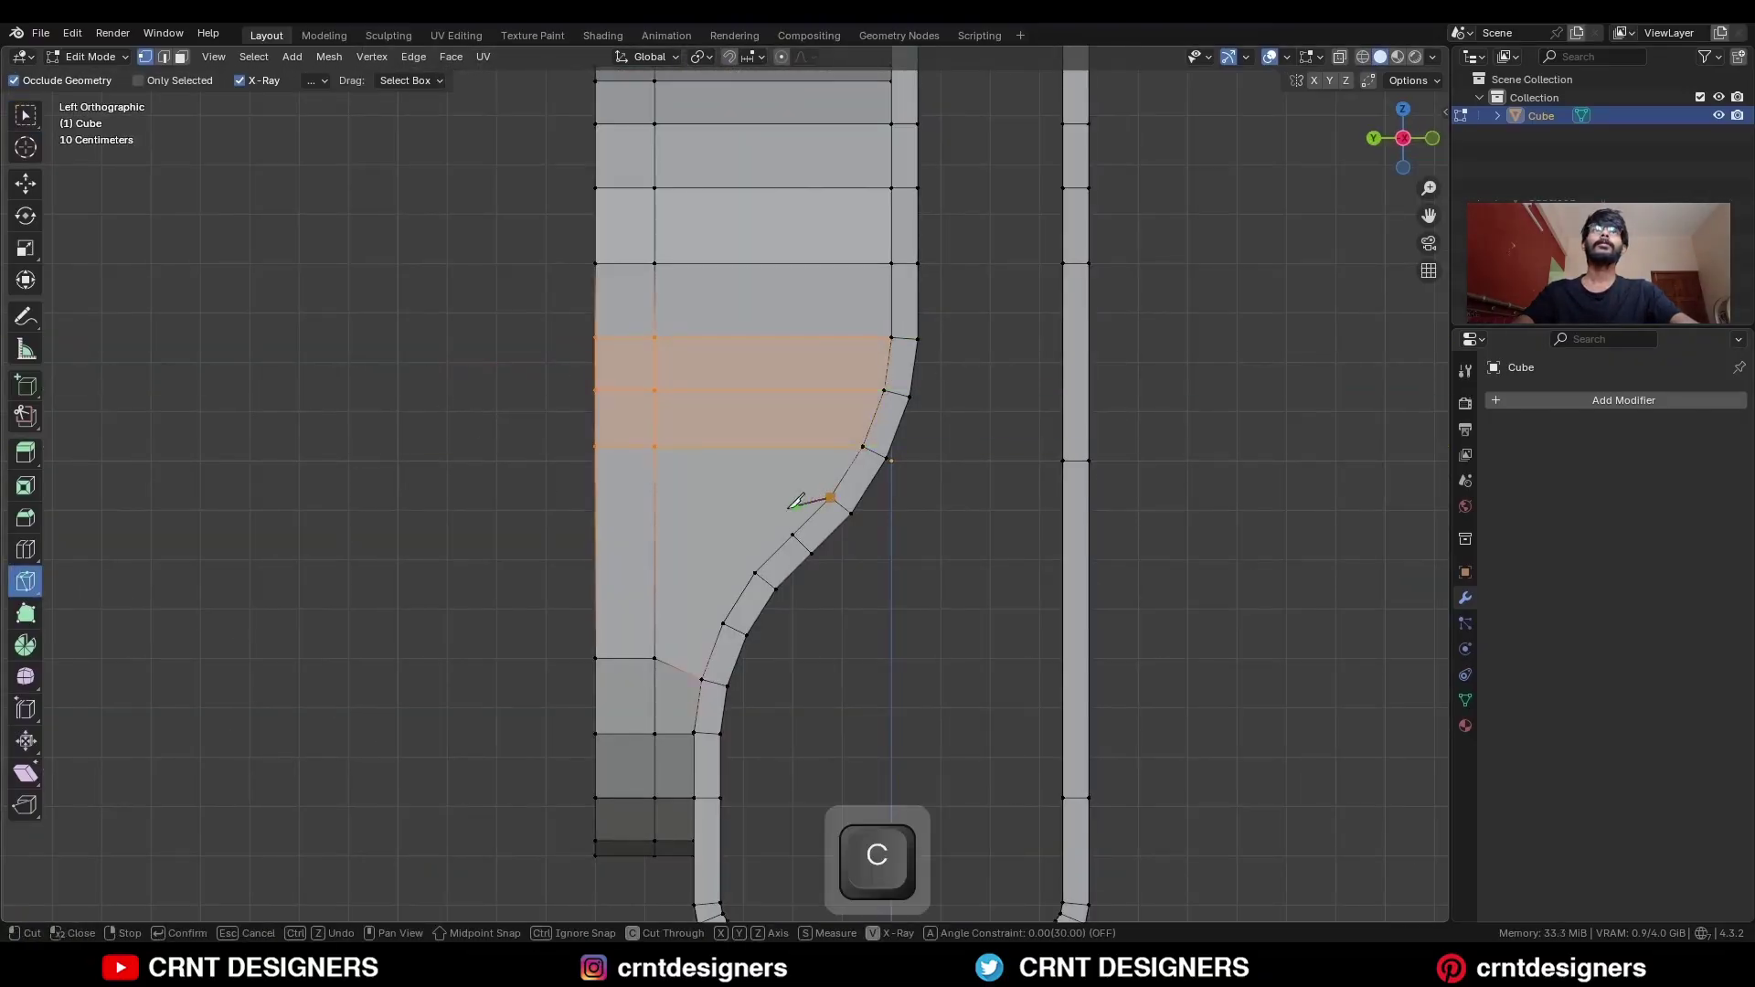
# Knife-cut lines along Y from the curved step's lower vertices and along X across the slot face at its lower arc's outer vertices.
pyautogui.click(794, 535)
pyautogui.press('c')
pyautogui.press('y')
pyautogui.click(366, 521)
pyautogui.press('space')
pyautogui.click(755, 573)
pyautogui.press('c')
pyautogui.press('y')
pyautogui.click(360, 547)
pyautogui.press('space')
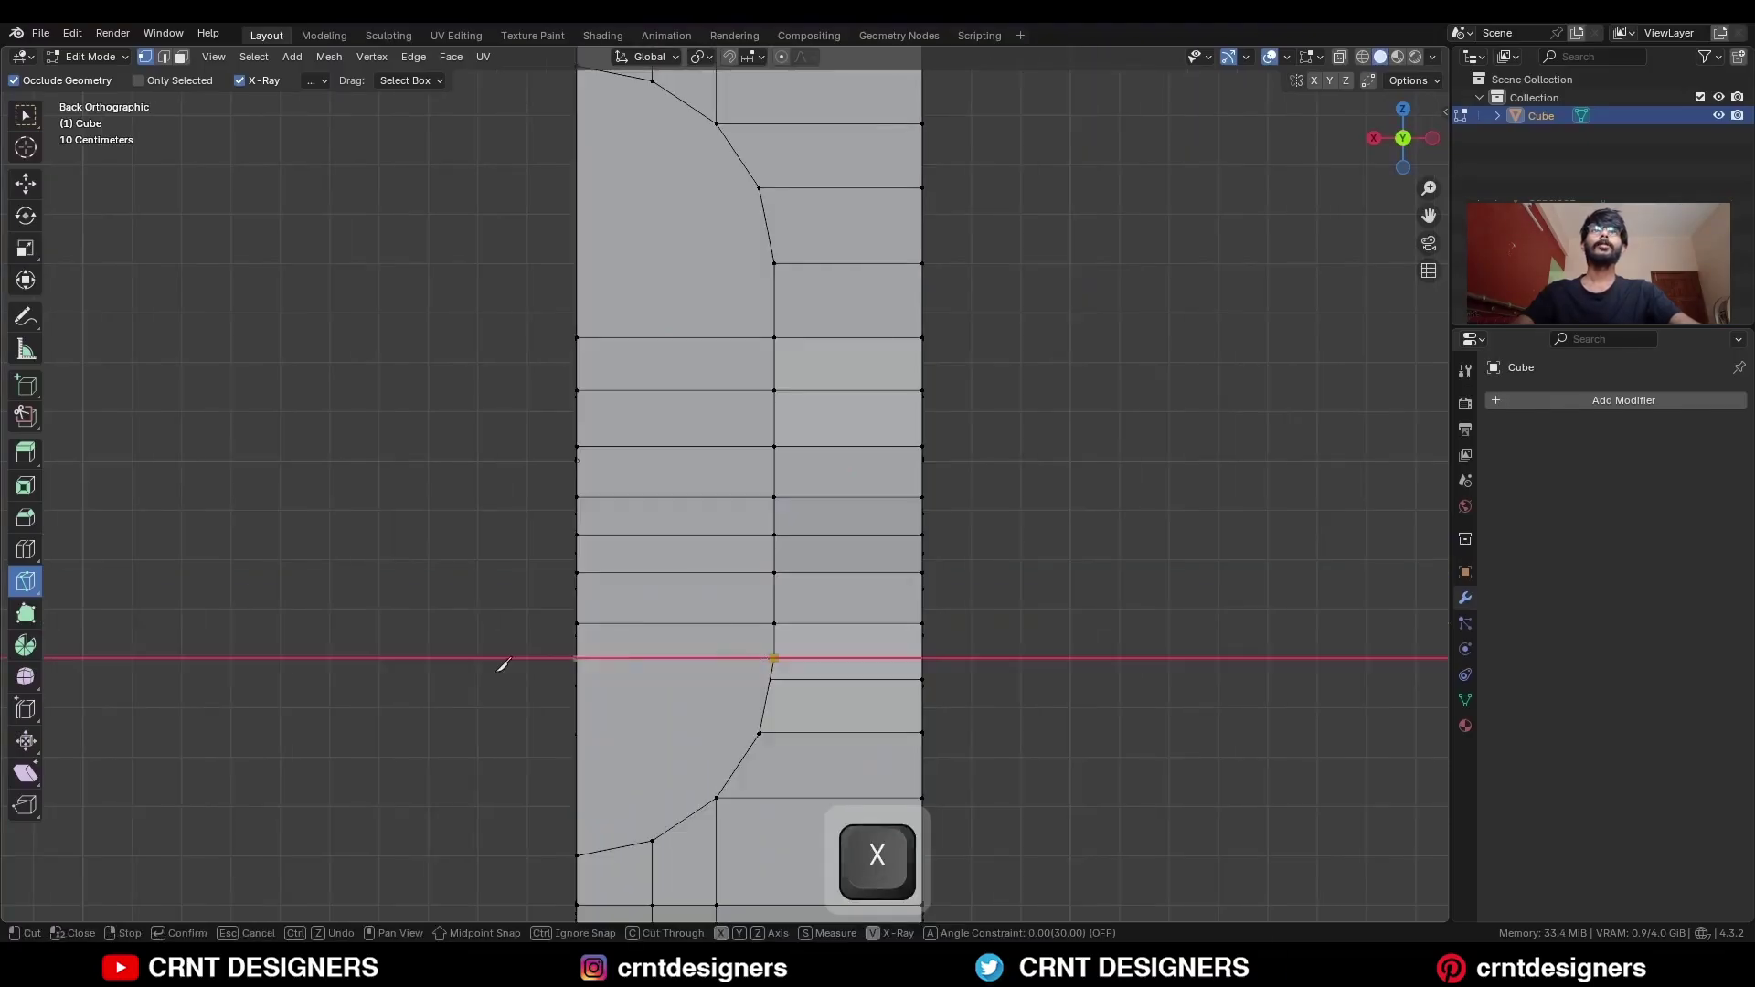
pyautogui.click(438, 716)
pyautogui.press('space')
pyautogui.click(718, 797)
pyautogui.press('x')
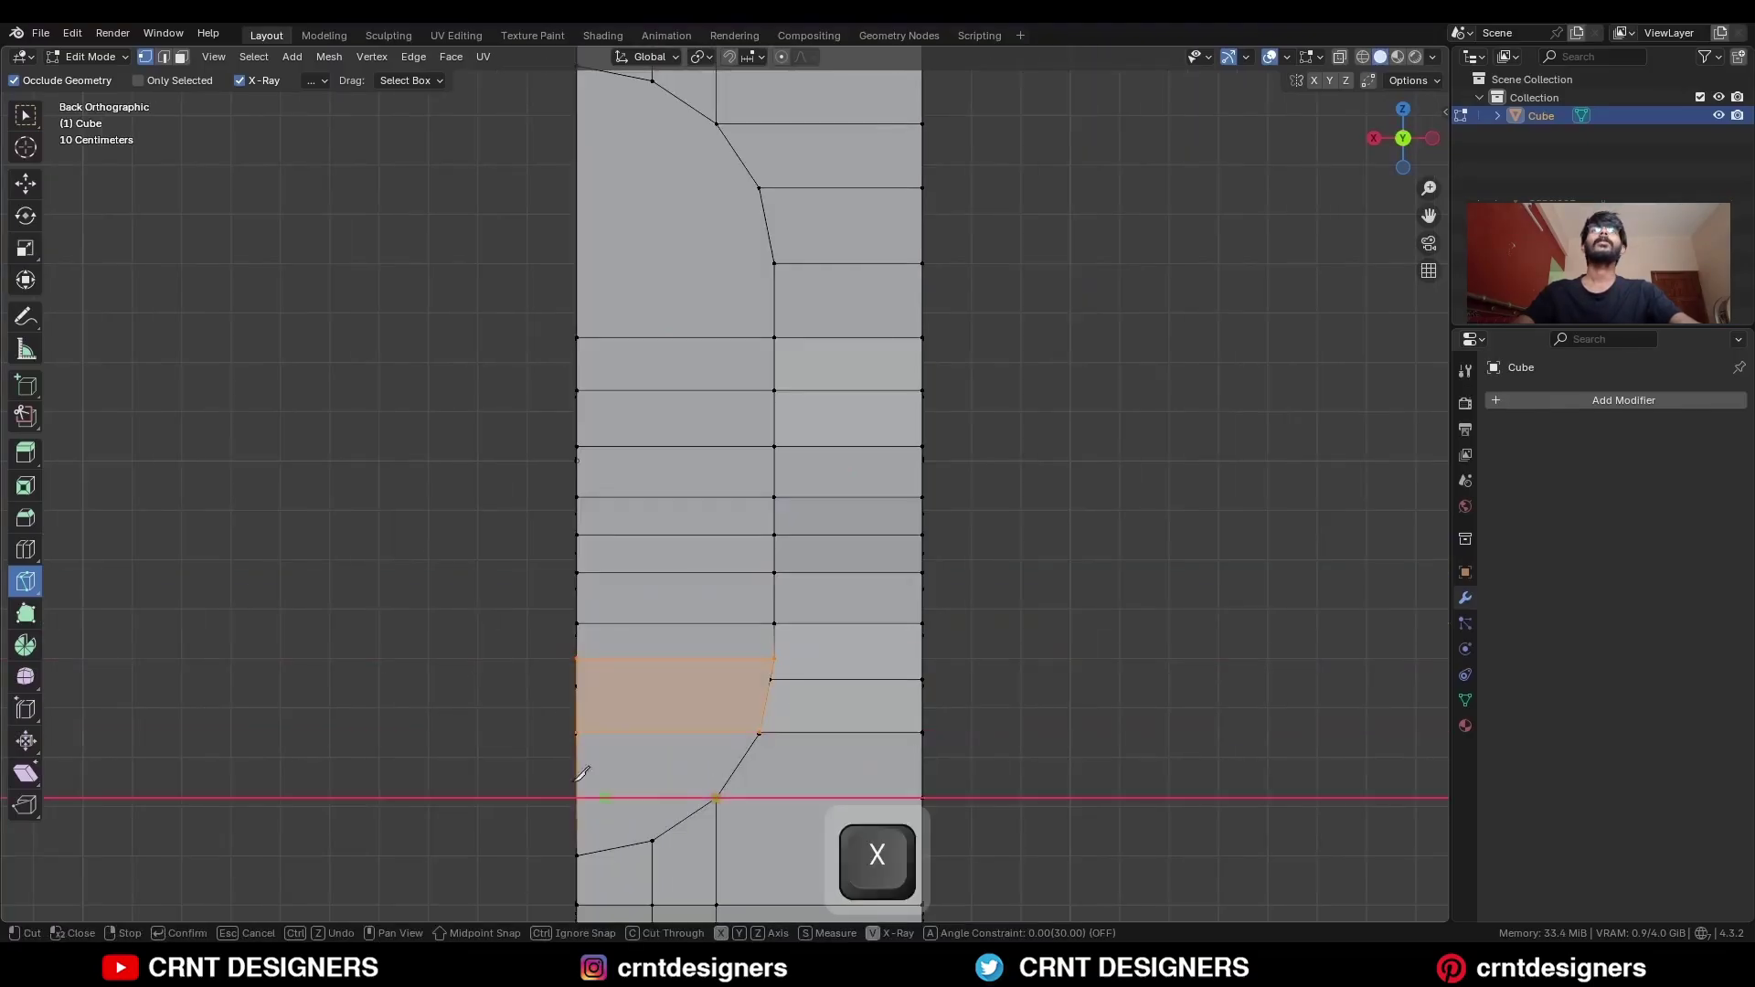
pyautogui.click(579, 764)
pyautogui.press('space')
pyautogui.keyDown('ctrl'); pyautogui.moveTo(724, 539); pyautogui.dragTo(725, 607, button='middle'); pyautogui.keyUp('ctrl')
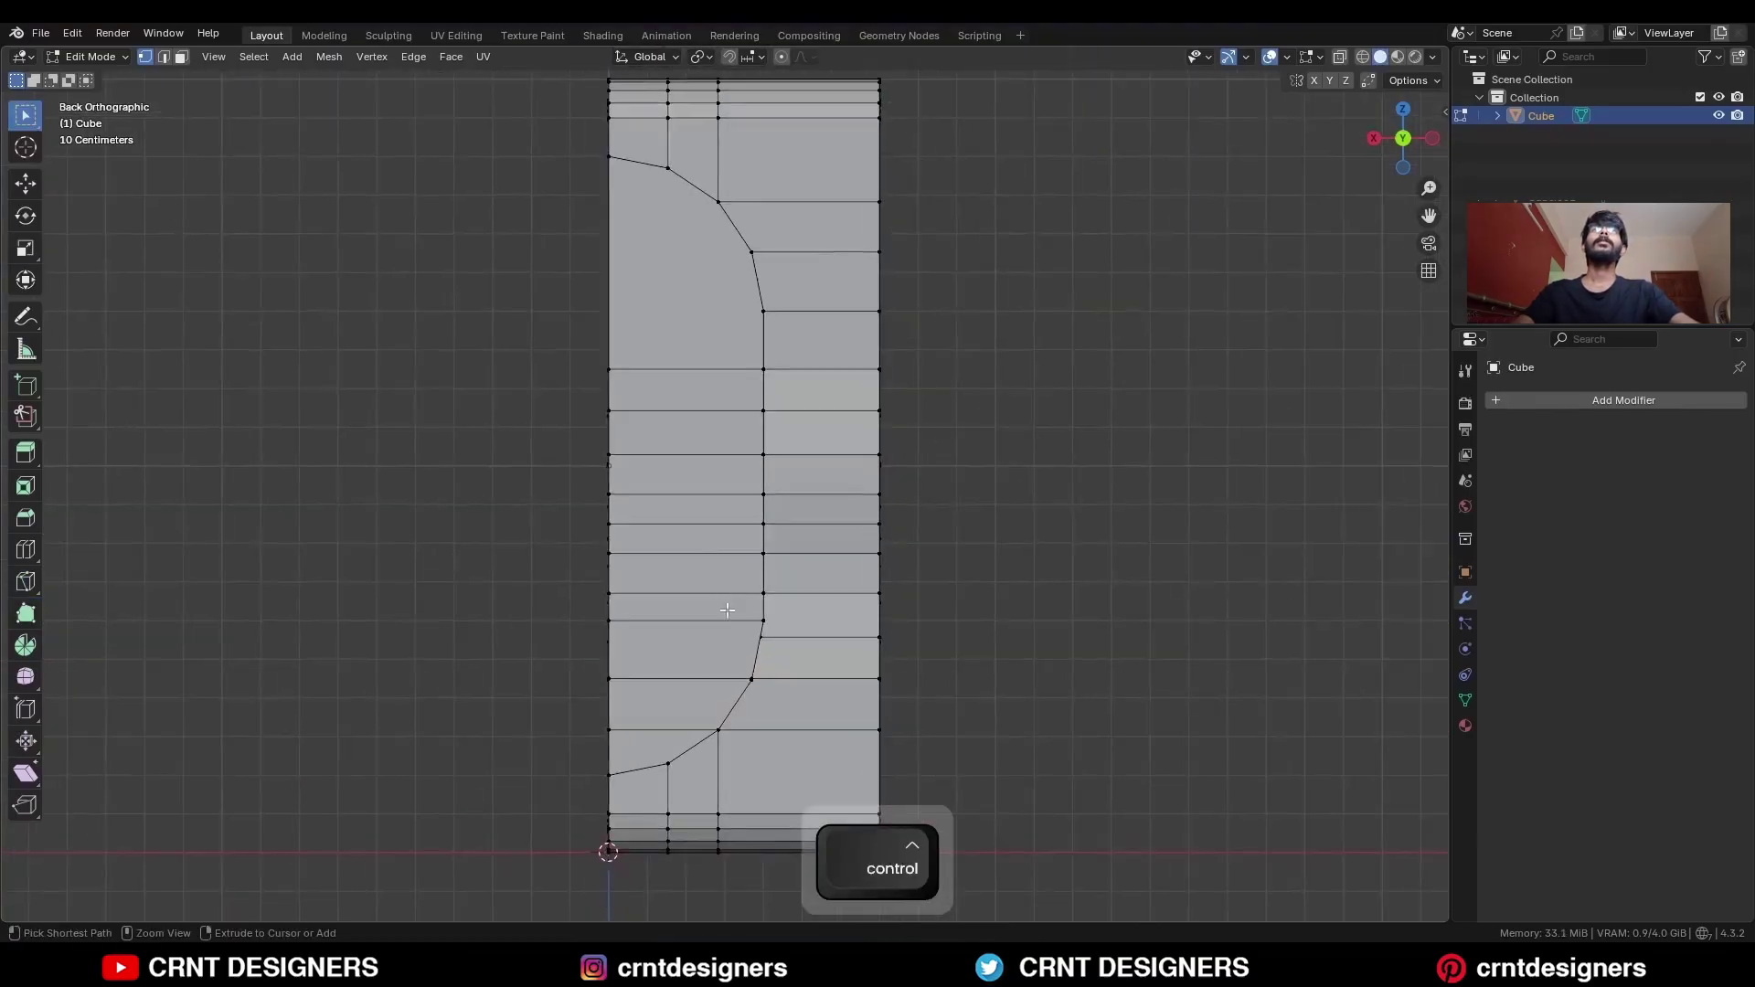
pyautogui.hotkey('ctrl', 'z')
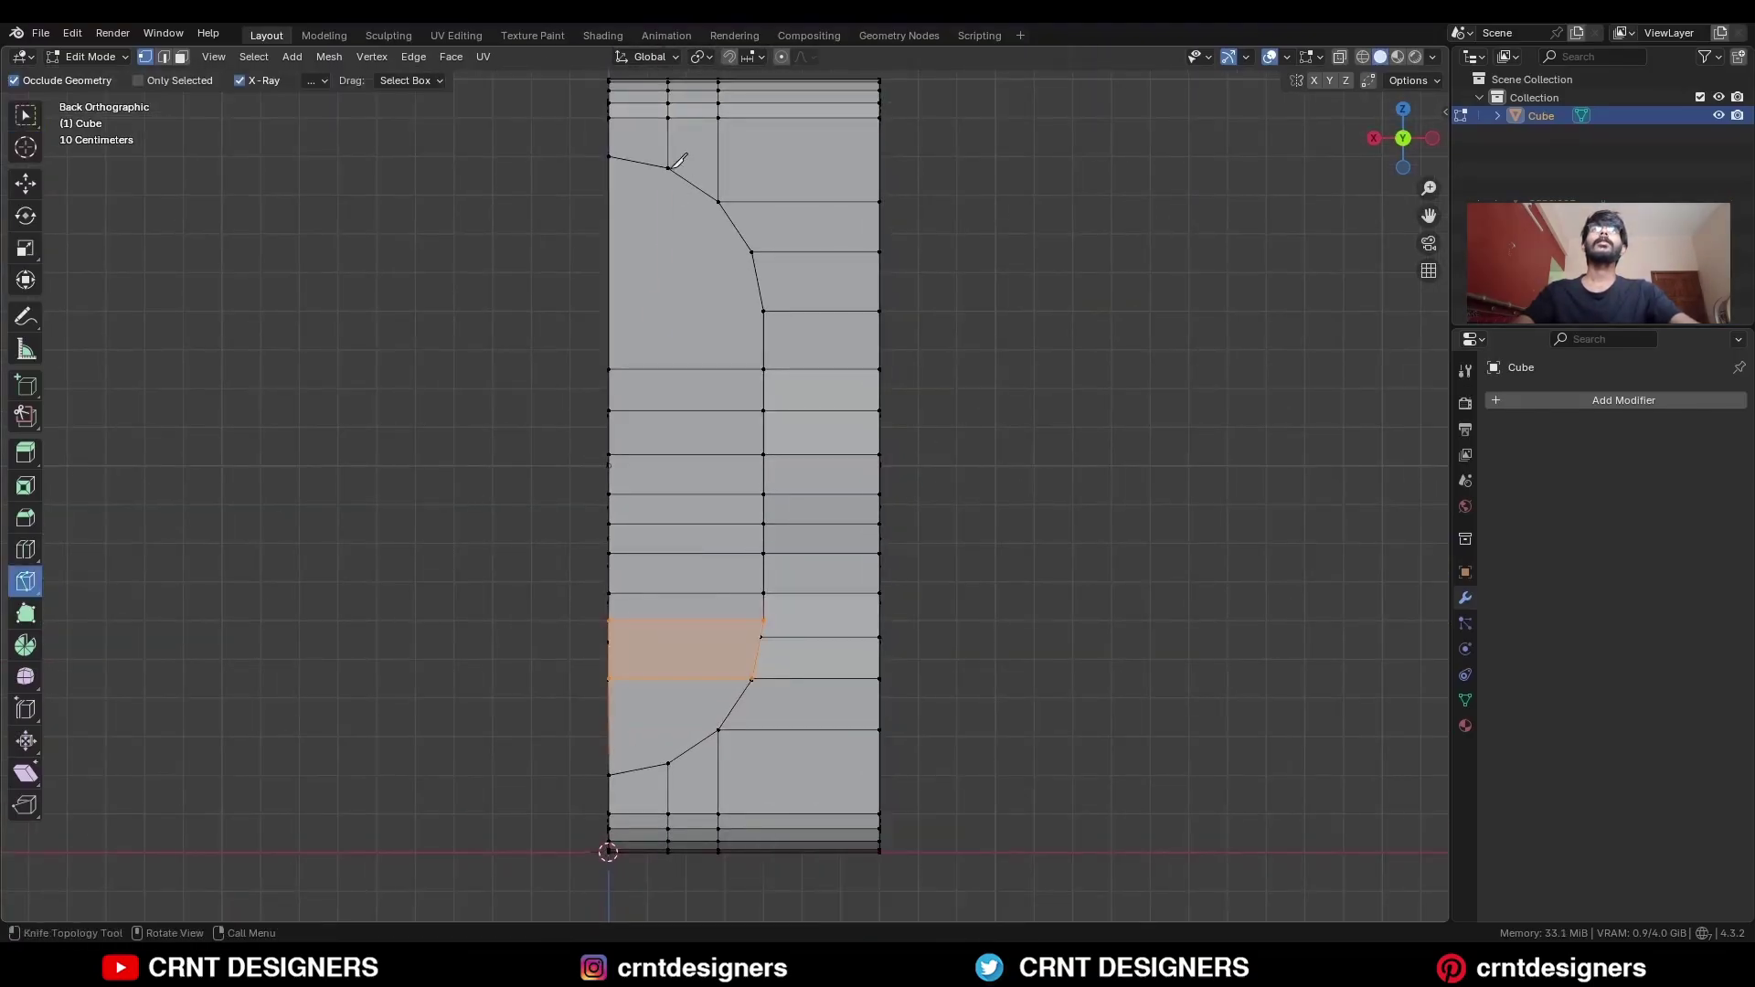
# Knife-cut a vertical line joining the slot's upper and lower arcs and a horizontal line across its face at the upper arc.
pyautogui.click(669, 168)
pyautogui.click(668, 763)
pyautogui.press('space')
pyautogui.click(752, 252)
pyautogui.press('x')
pyautogui.click(491, 251)
pyautogui.press('space')
# Merge the stray close vertices at the slot's lower rim corner and along its base, using At Last.
pyautogui.press('w')
pyautogui.moveTo(1122, 432); pyautogui.dragTo(800, 453, button='middle')
pyautogui.click(680, 676)
pyautogui.press('m')
pyautogui.click(703, 647)
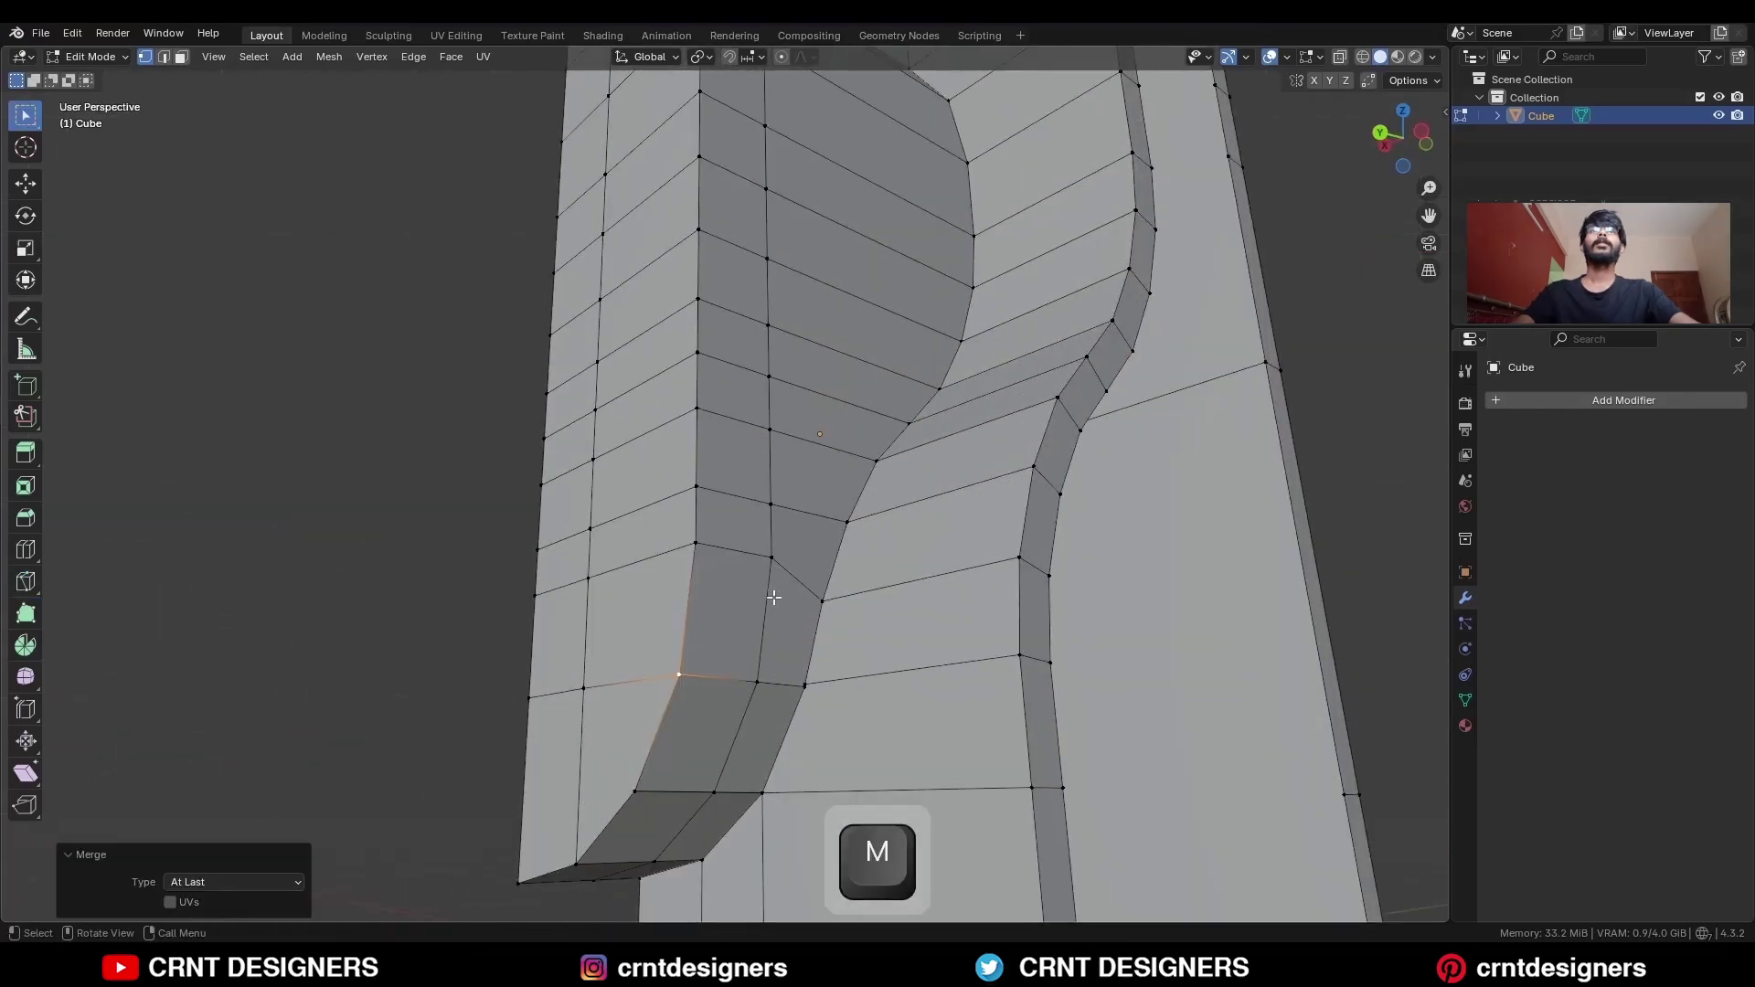
pyautogui.click(803, 688)
pyautogui.keyDown('shift'); pyautogui.click(807, 675); pyautogui.keyUp('shift')
pyautogui.press('m')
pyautogui.click(804, 676)
# Slide the vertex at the slot's lower base along the curved step's edge to even out the spacing.
pyautogui.keyDown('ctrl'); pyautogui.moveTo(835, 549); pyautogui.dragTo(775, 630, button='middle'); pyautogui.keyUp('ctrl')
pyautogui.keyDown('ctrl'); pyautogui.moveTo(775, 631); pyautogui.dragTo(775, 585, button='middle'); pyautogui.keyUp('ctrl')
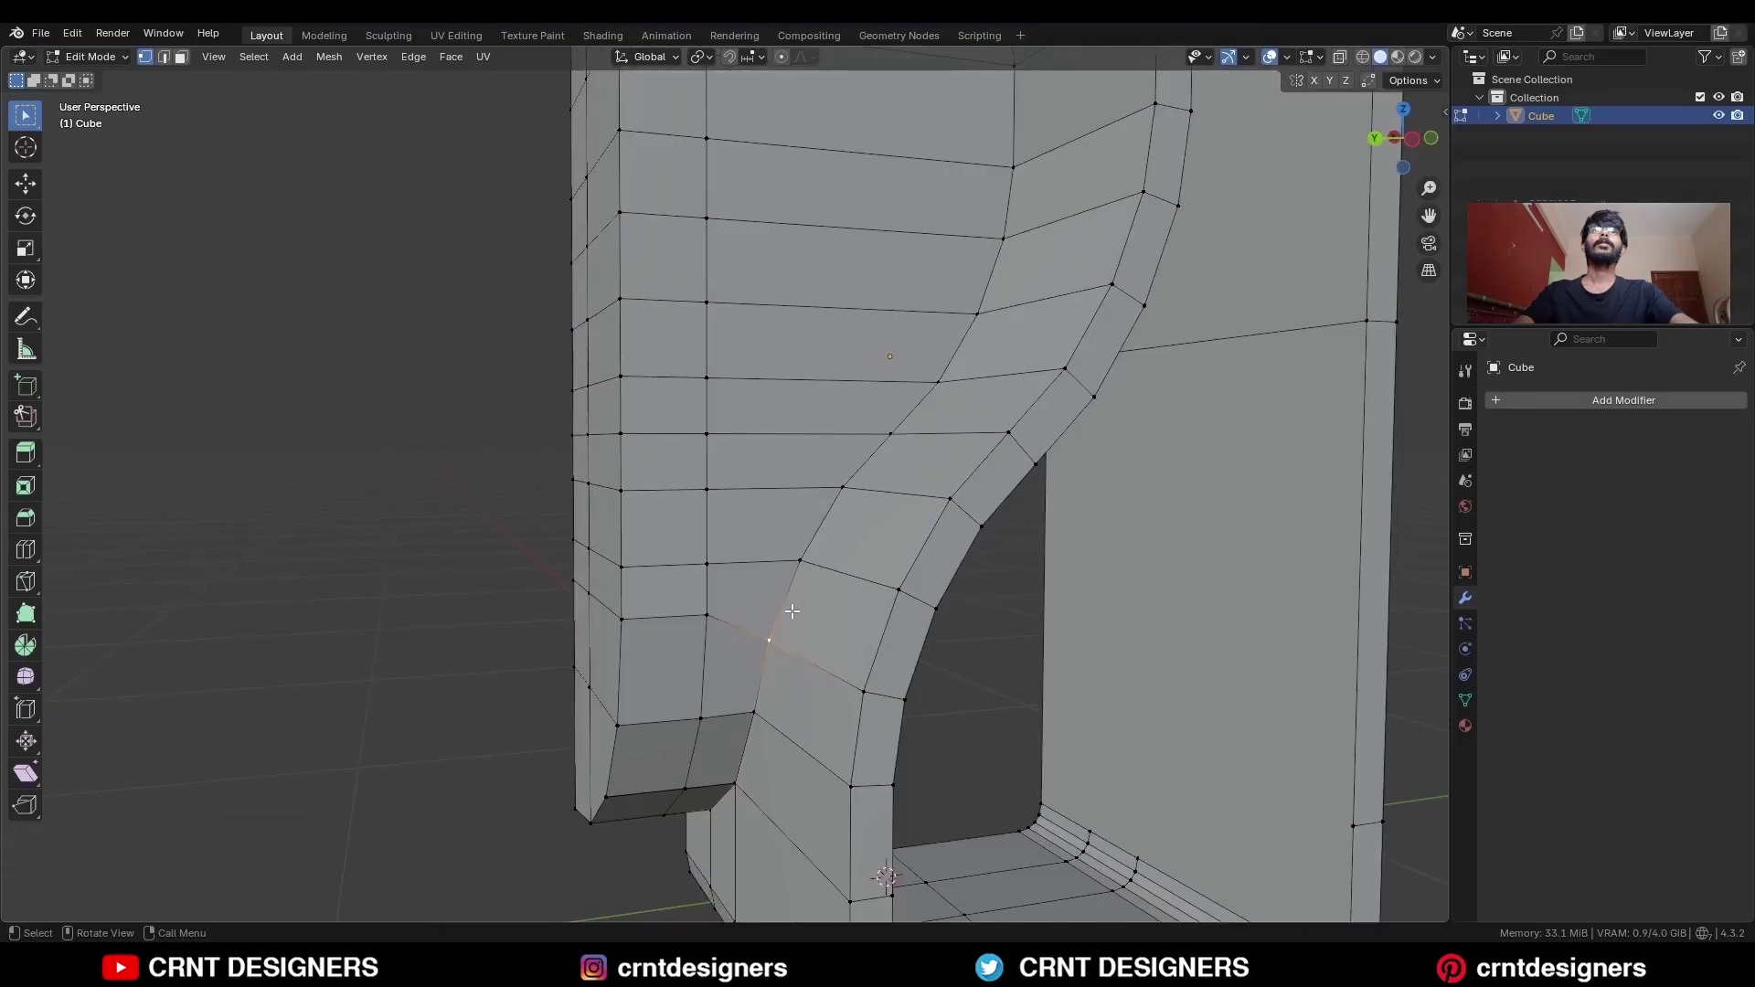
pyautogui.press('g')
pyautogui.press('g')
pyautogui.click(795, 607)
pyautogui.moveTo(807, 624)
pyautogui.mouseDown(button='middle')
pyautogui.moveTo(788, 573)
pyautogui.moveTo(792, 640)
pyautogui.mouseUp(button='middle')
pyautogui.click(773, 571)
# Inset all faces of the slot's front by about 0.057 m with Boundary off, leaving the open centre edge in place.
pyautogui.keyDown('ctrl'); pyautogui.moveTo(791, 640); pyautogui.dragTo(791, 695, button='middle'); pyautogui.keyUp('ctrl')
pyautogui.moveTo(754, 383); pyautogui.dragTo(711, 649)
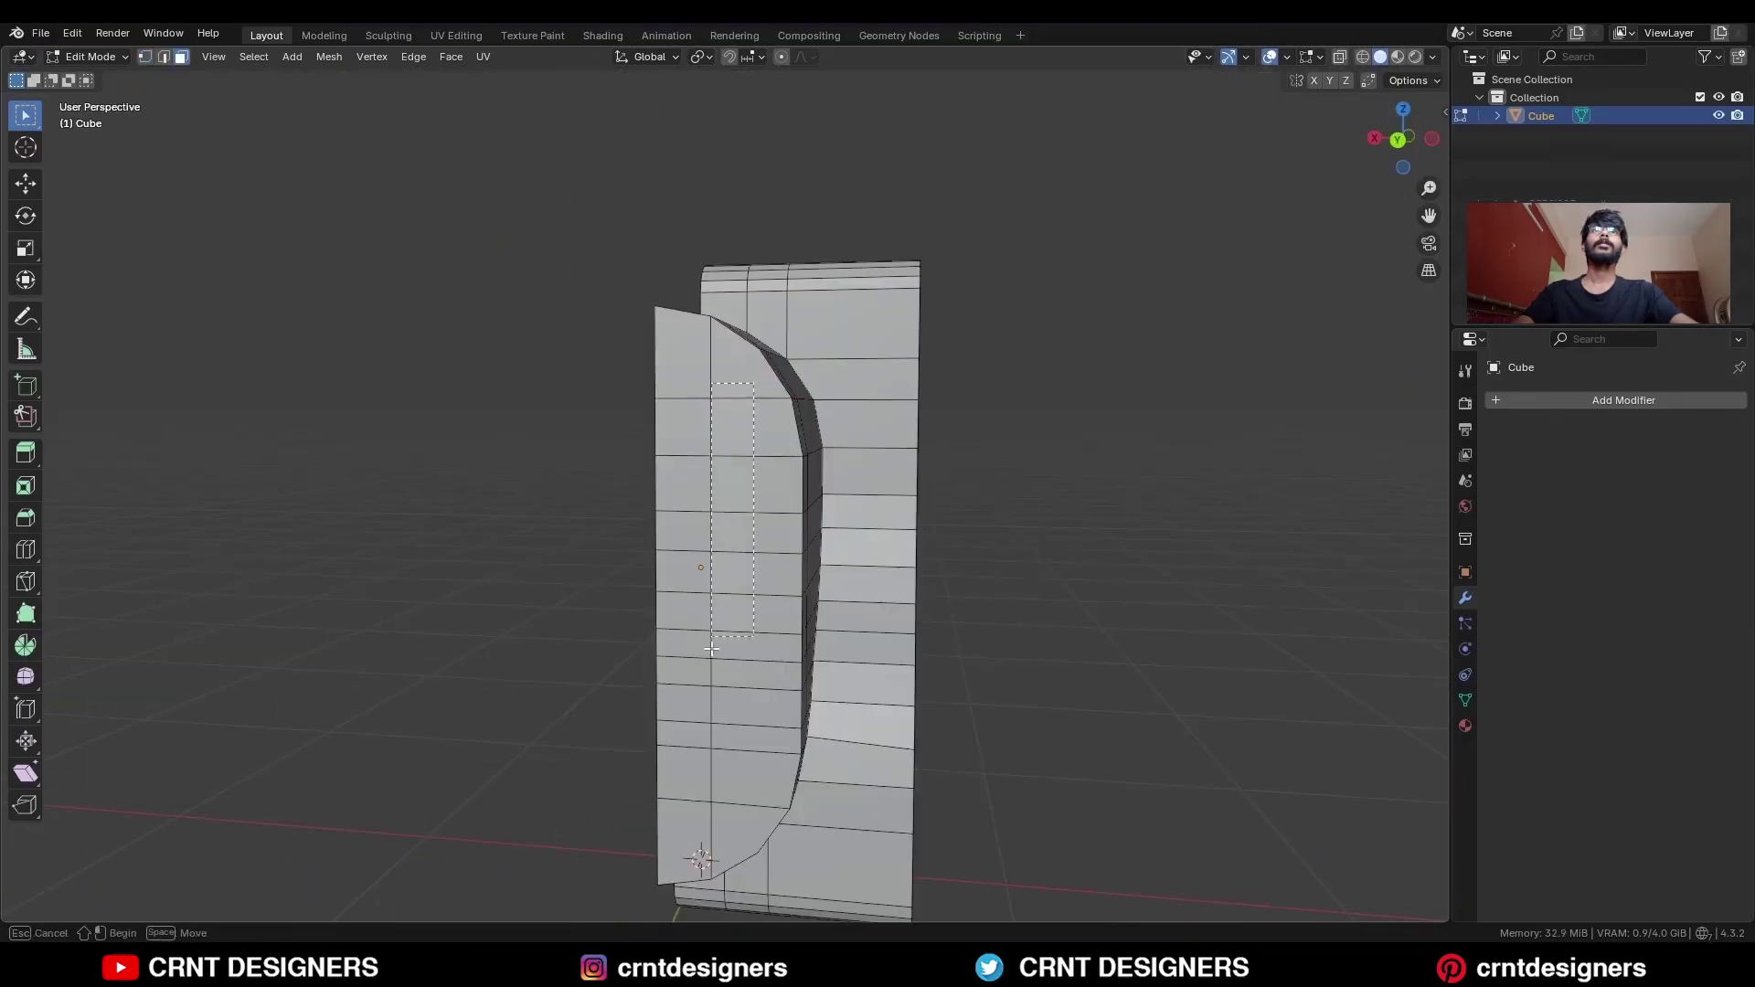
pyautogui.moveTo(697, 813); pyautogui.dragTo(698, 813)
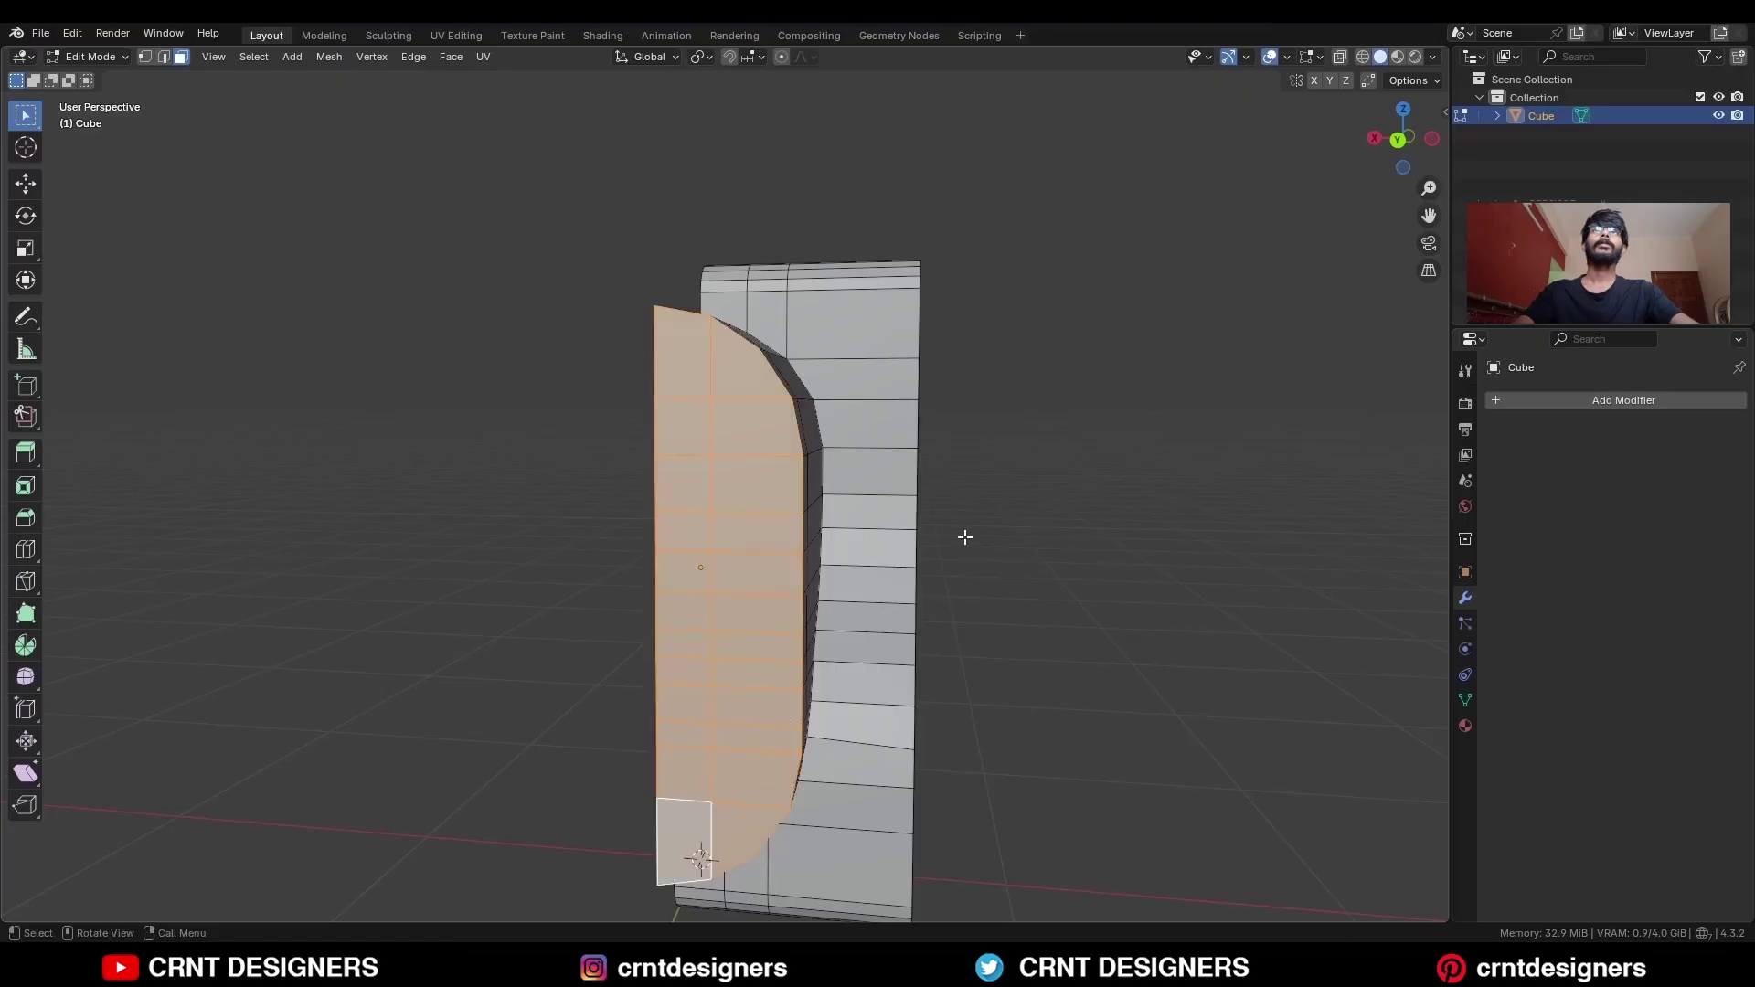
pyautogui.press('i')
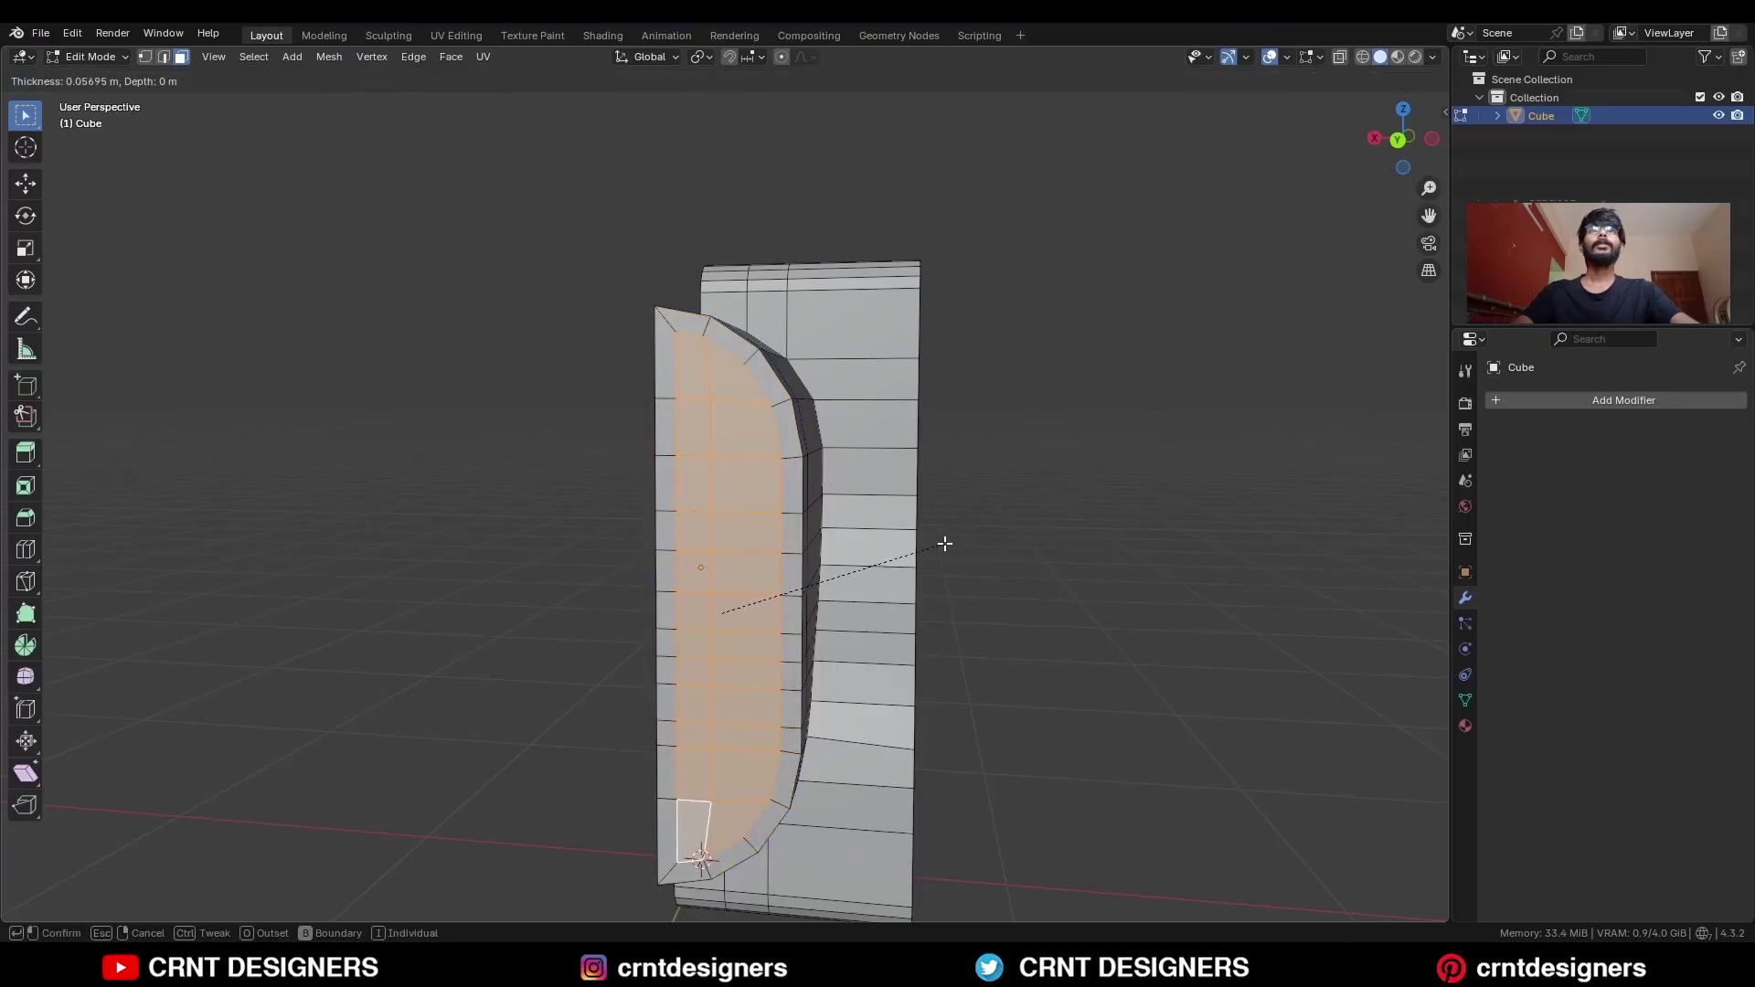
pyautogui.press('b')
# Bevel the outer rim edge loop of the slot's front face.
pyautogui.keyDown('alt'); pyautogui.click(686, 498); pyautogui.keyUp('alt')
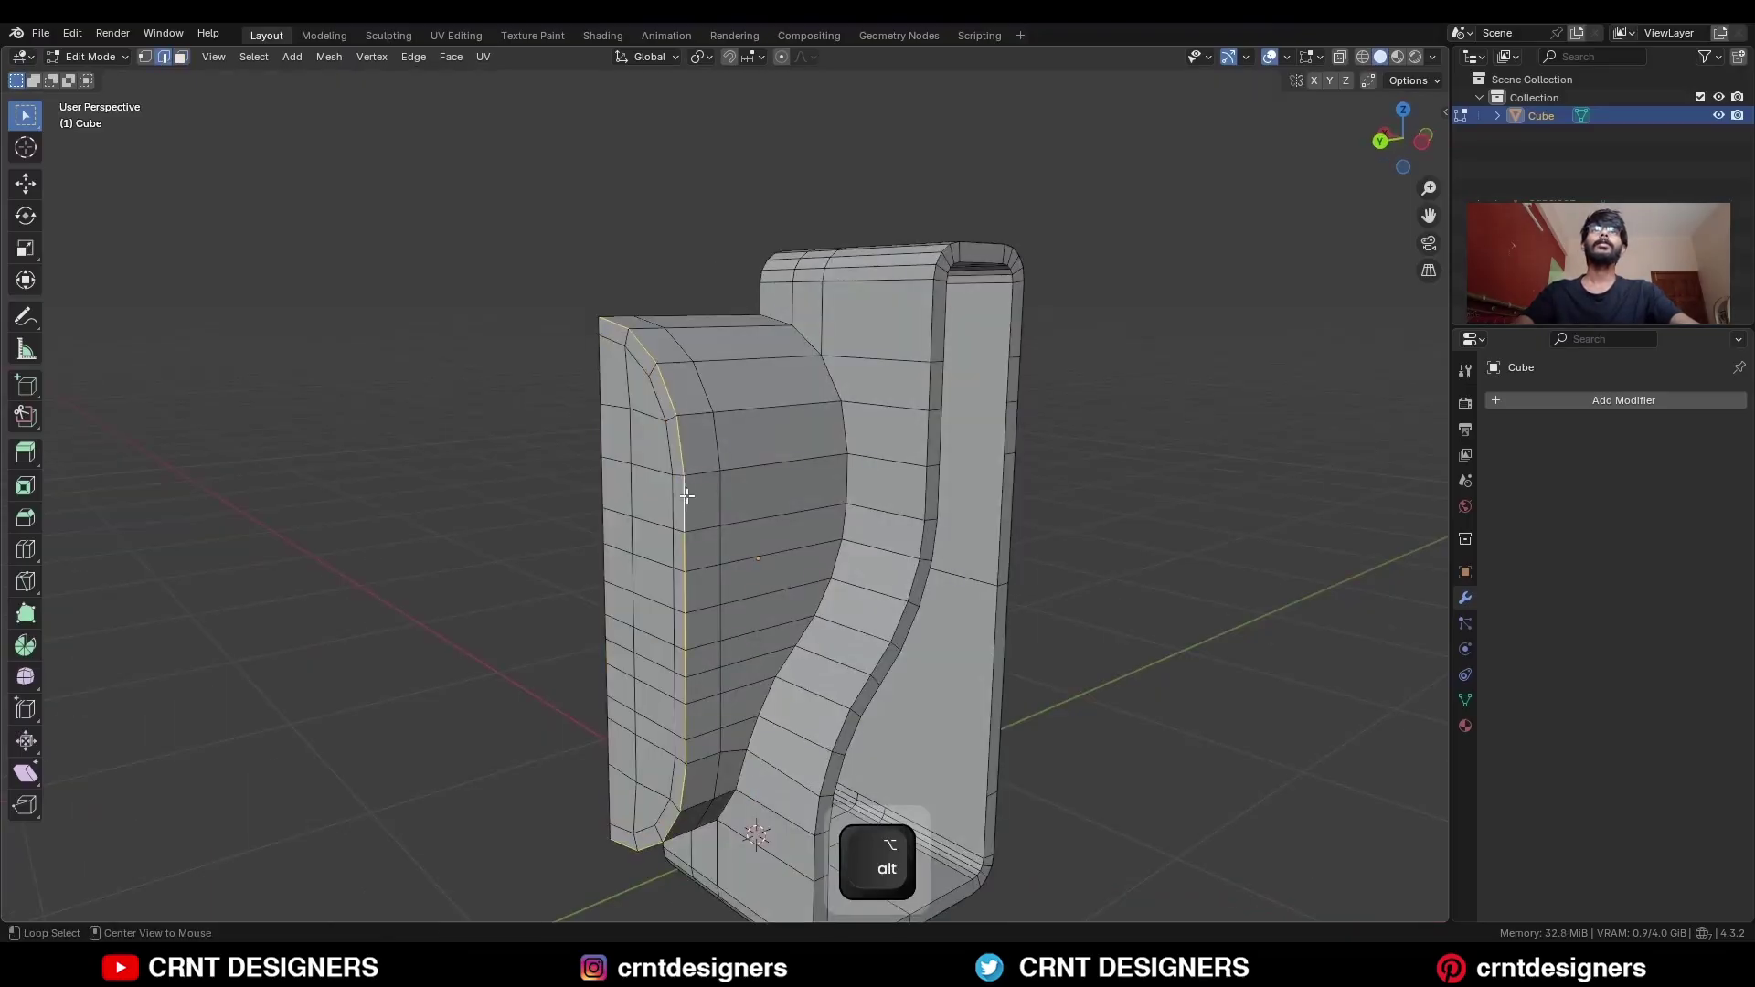
pyautogui.keyDown('ctrl'); pyautogui.moveTo(767, 594); pyautogui.dragTo(813, 538, button='middle'); pyautogui.keyUp('ctrl')
pyautogui.hotkey('ctrl', 'b')
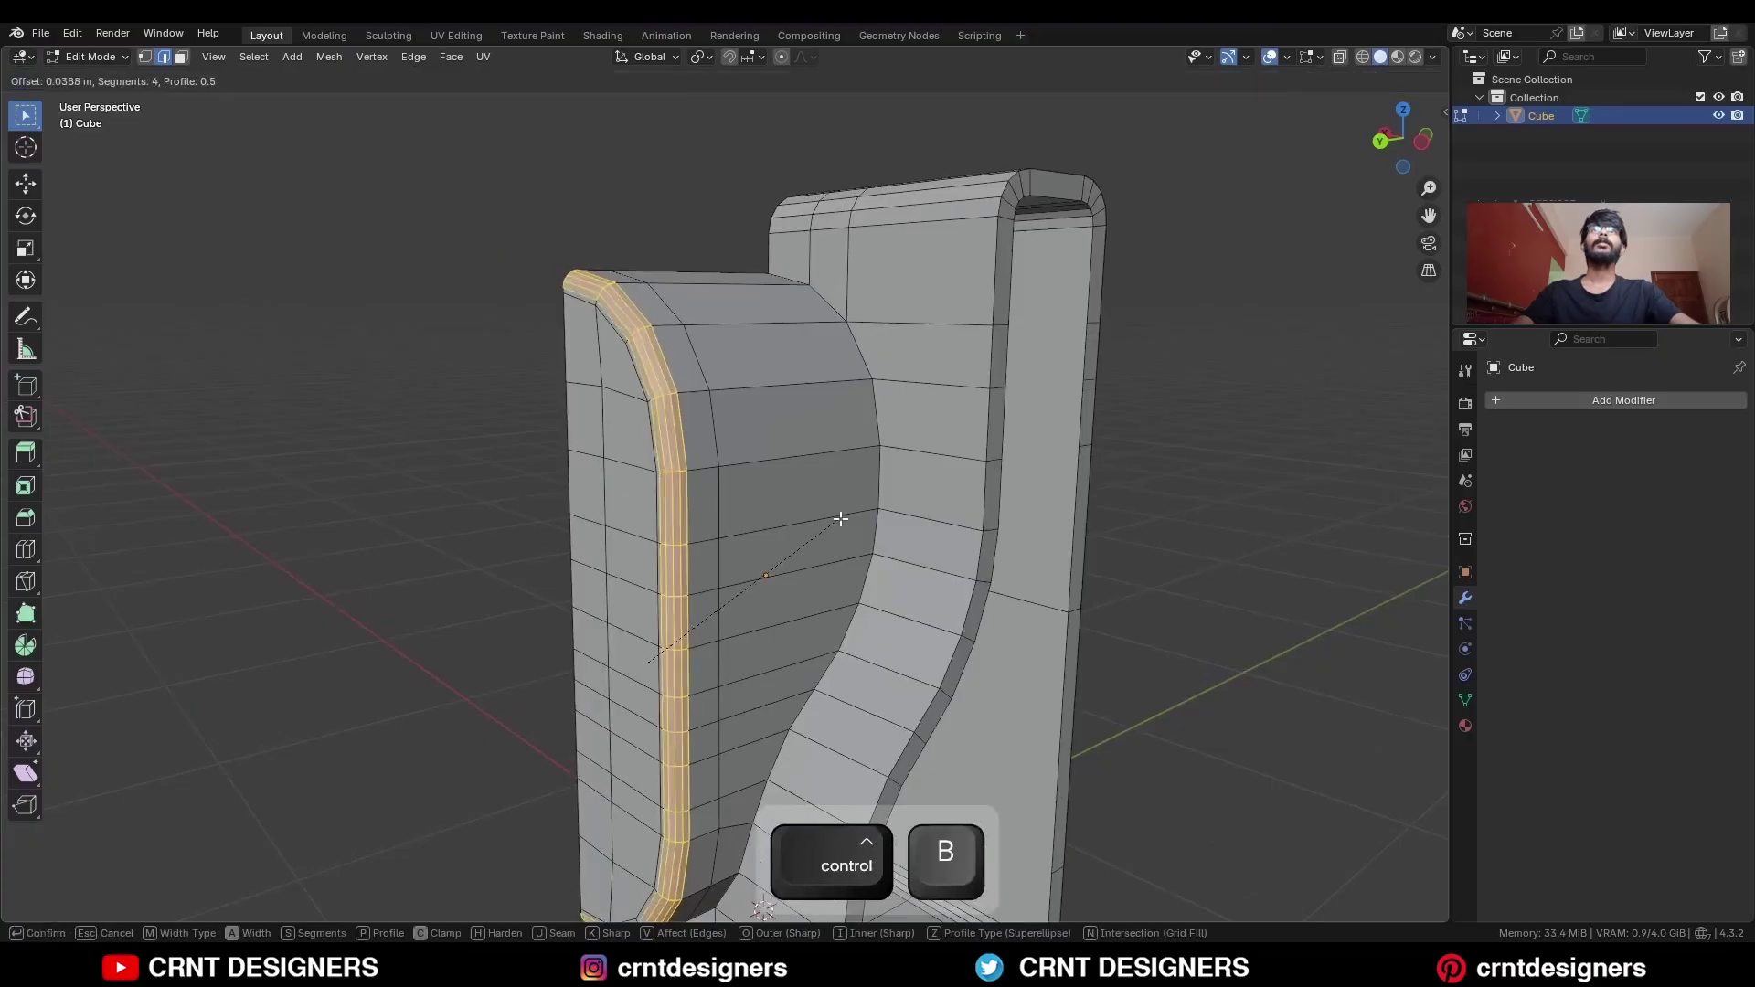
pyautogui.click(811, 572)
# Dissolve the inner supporting edge loop beside the bevelled rim on the slot's front.
pyautogui.keyDown('alt'); pyautogui.click(787, 587); pyautogui.keyUp('alt')
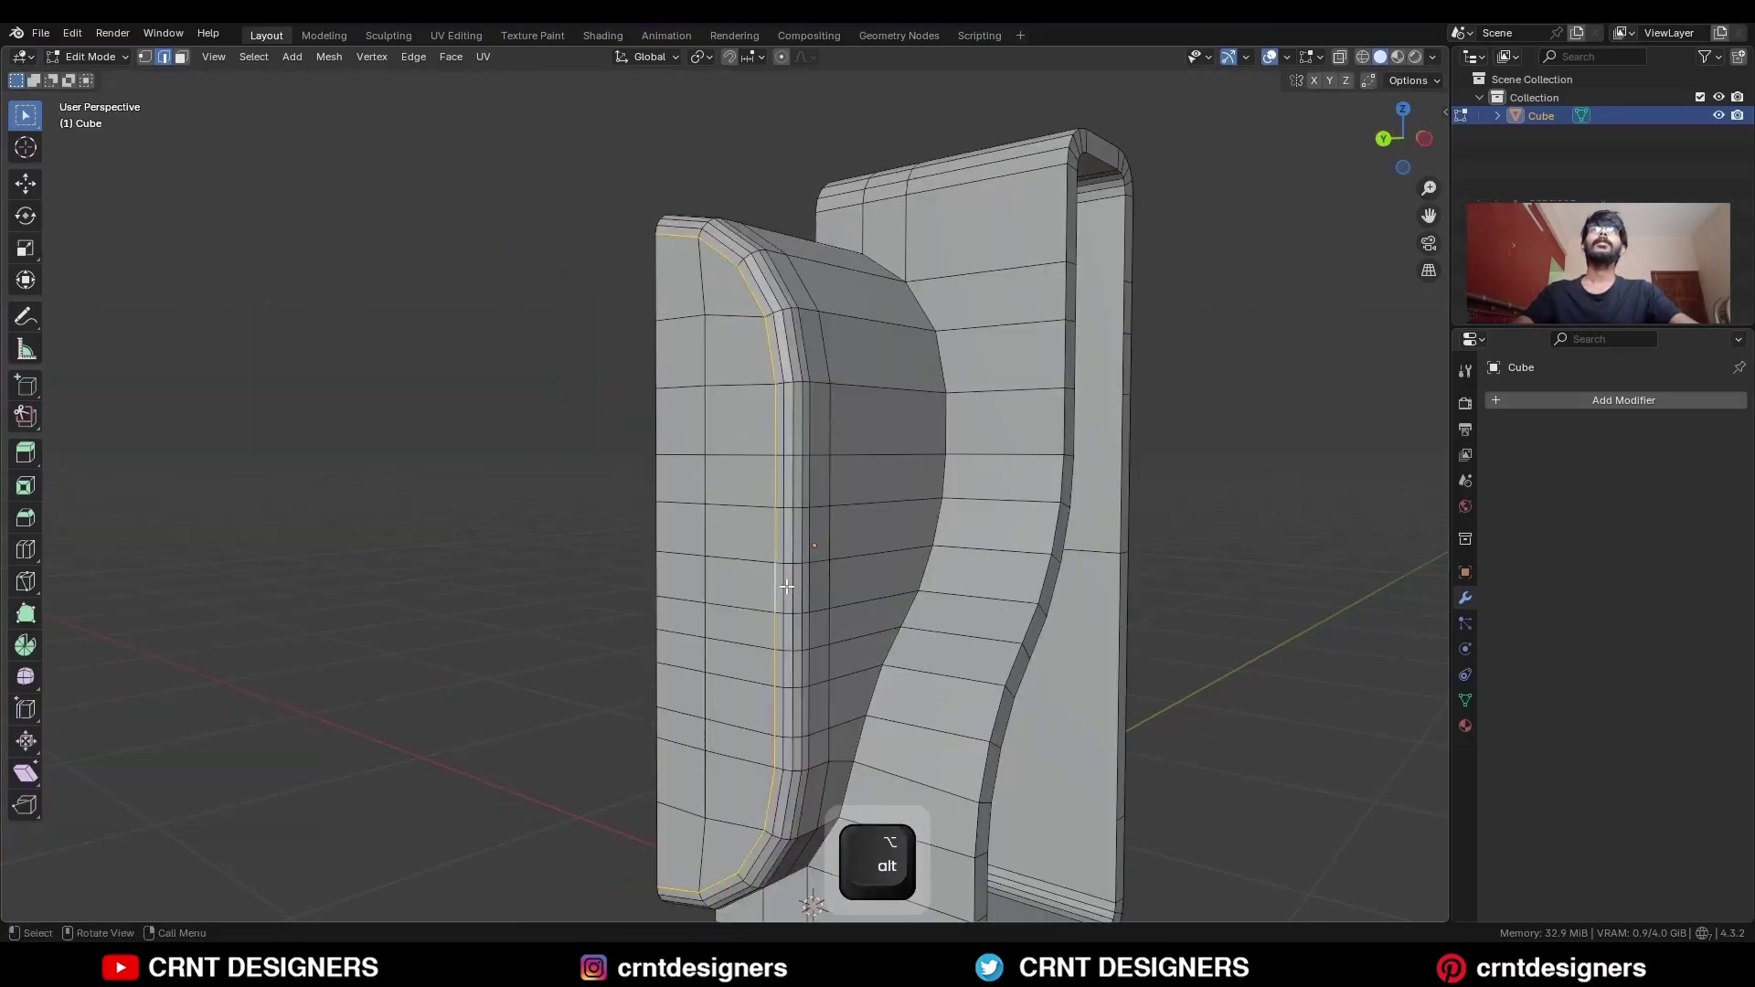
pyautogui.hotkey('ctrl', 'x')
pyautogui.keyDown('ctrl'); pyautogui.moveTo(787, 588); pyautogui.dragTo(769, 678, button='middle'); pyautogui.keyUp('ctrl')
pyautogui.click(496, 606)
pyautogui.moveTo(640, 598); pyautogui.dragTo(746, 592, button='middle')
# Select all the flat faces on the slot's front and inset them by about 0.05 m.
pyautogui.press('3')
pyautogui.click(773, 343)
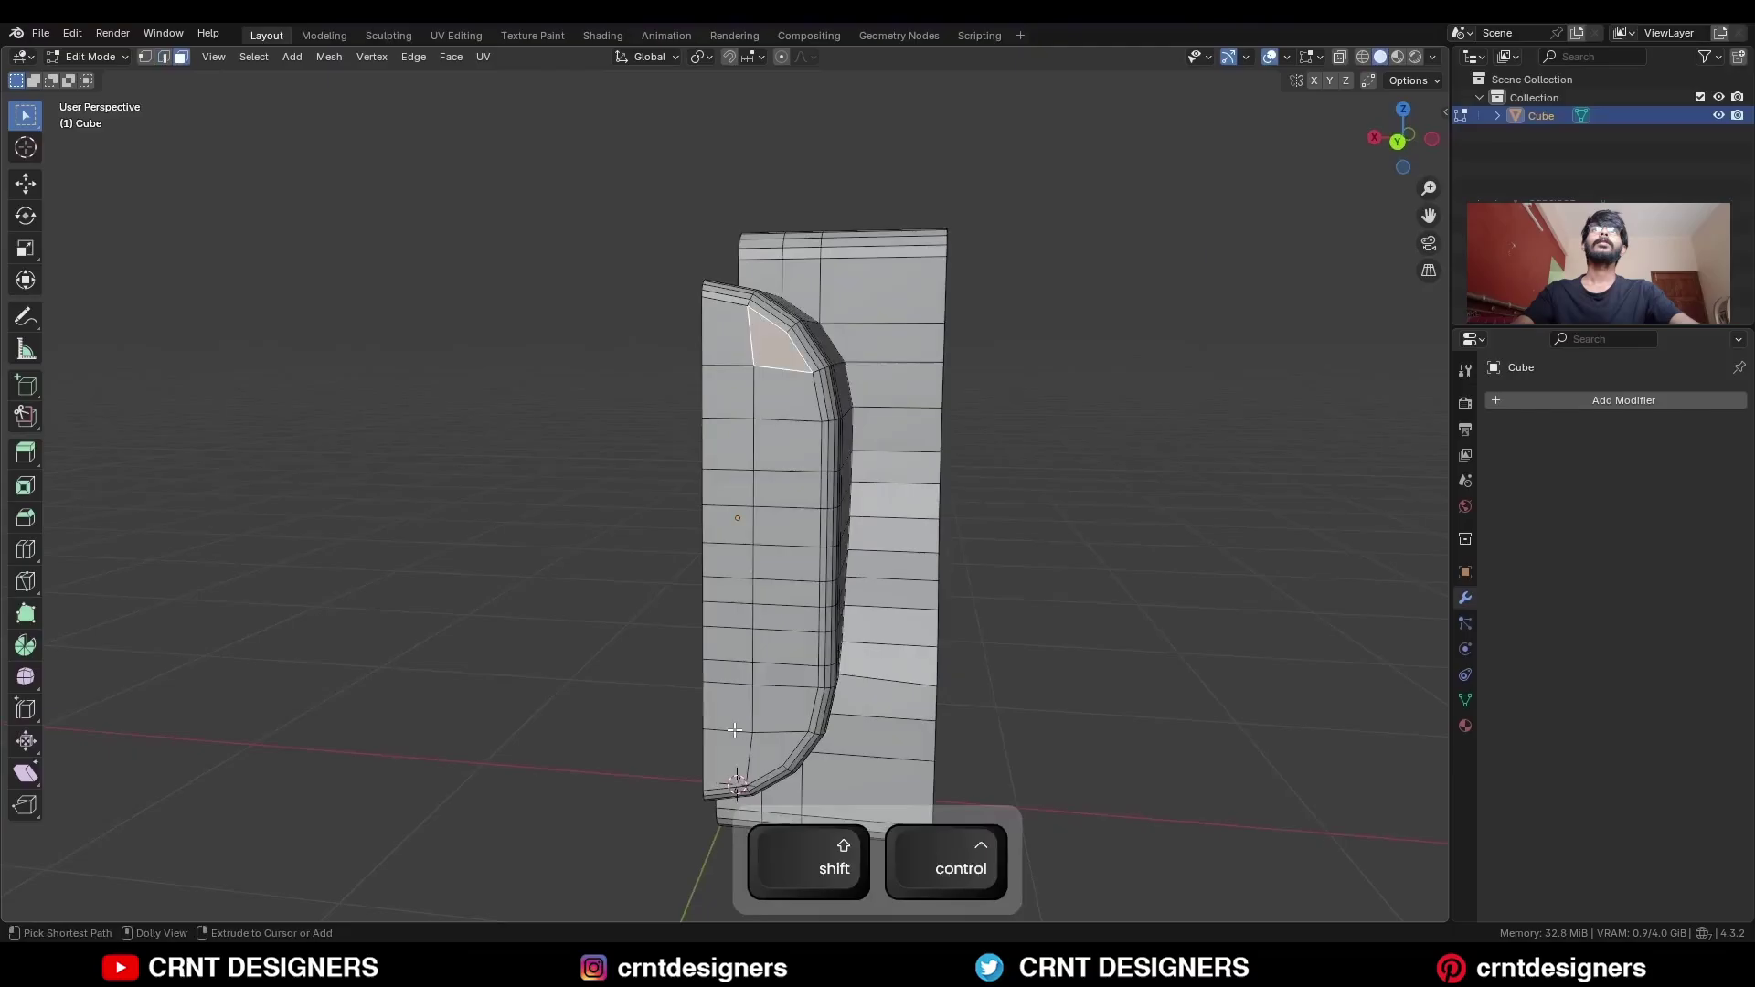
pyautogui.keyDown('ctrl'); pyautogui.keyDown('shift'); pyautogui.click(734, 729); pyautogui.keyUp('shift'); pyautogui.keyUp('ctrl')
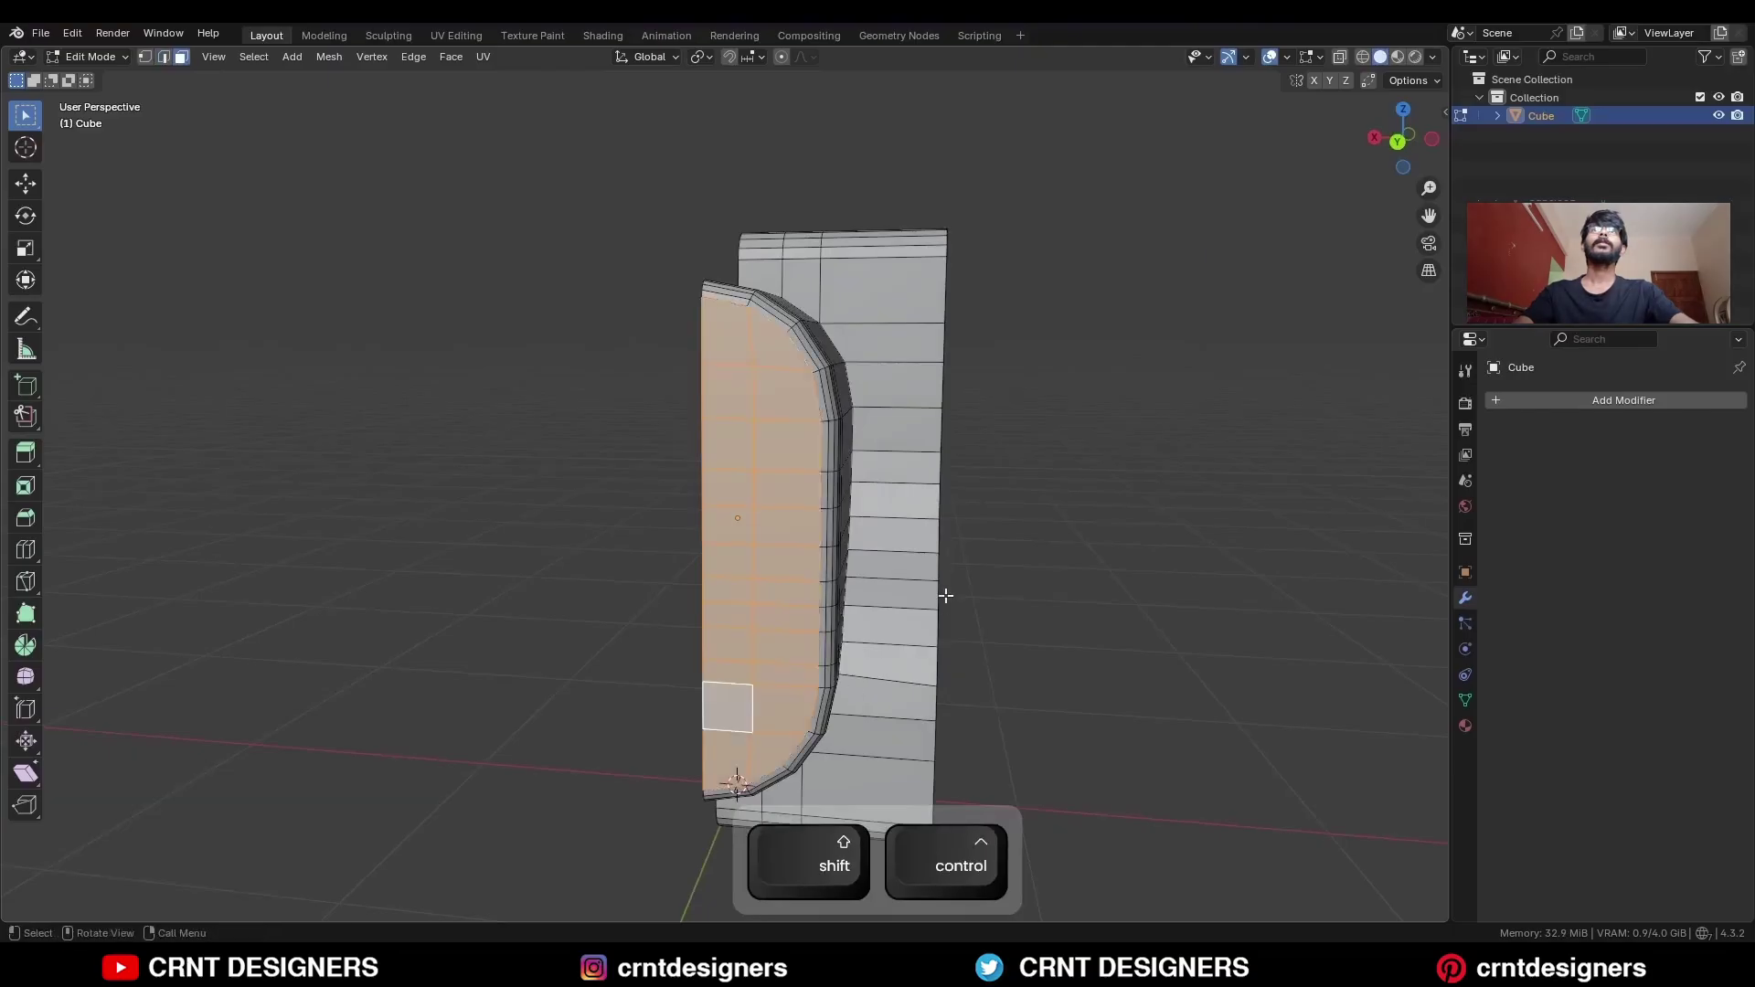
pyautogui.press('i')
pyautogui.press('shift')
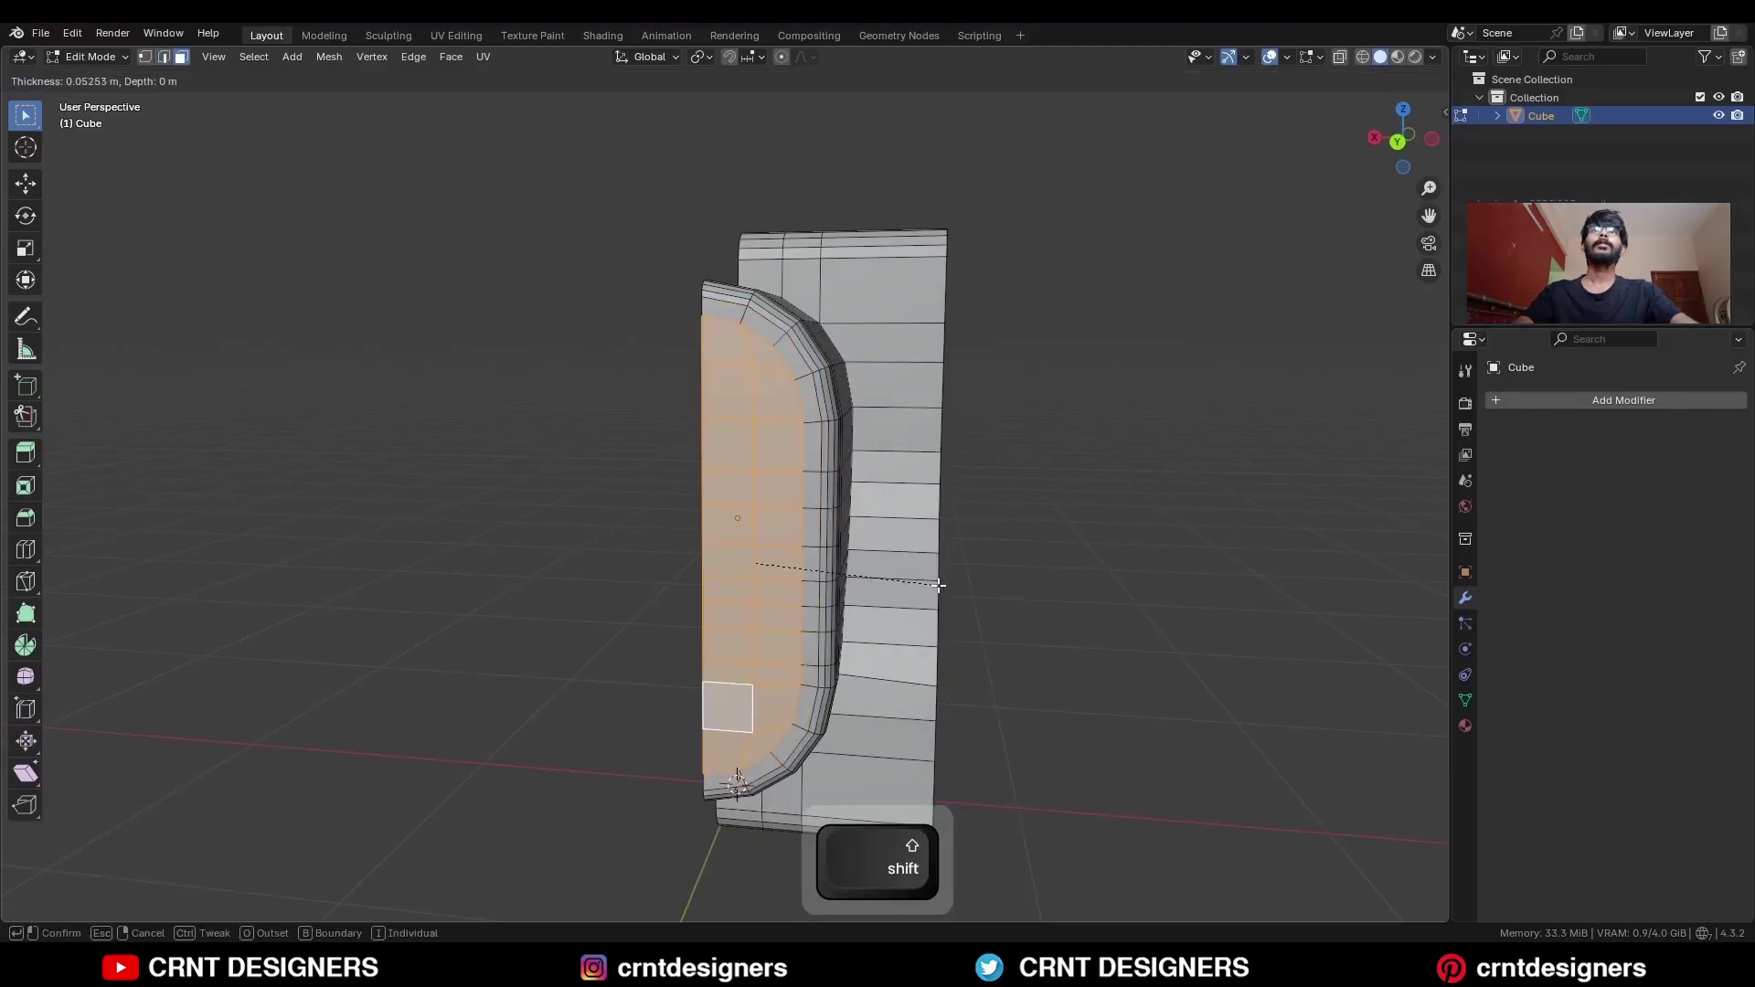
# Bevel the edge loop where the slot meets the stepped block, using 2 segments and a width of 0.02 m.
pyautogui.keyDown('alt'); pyautogui.click(881, 516); pyautogui.keyUp('alt')
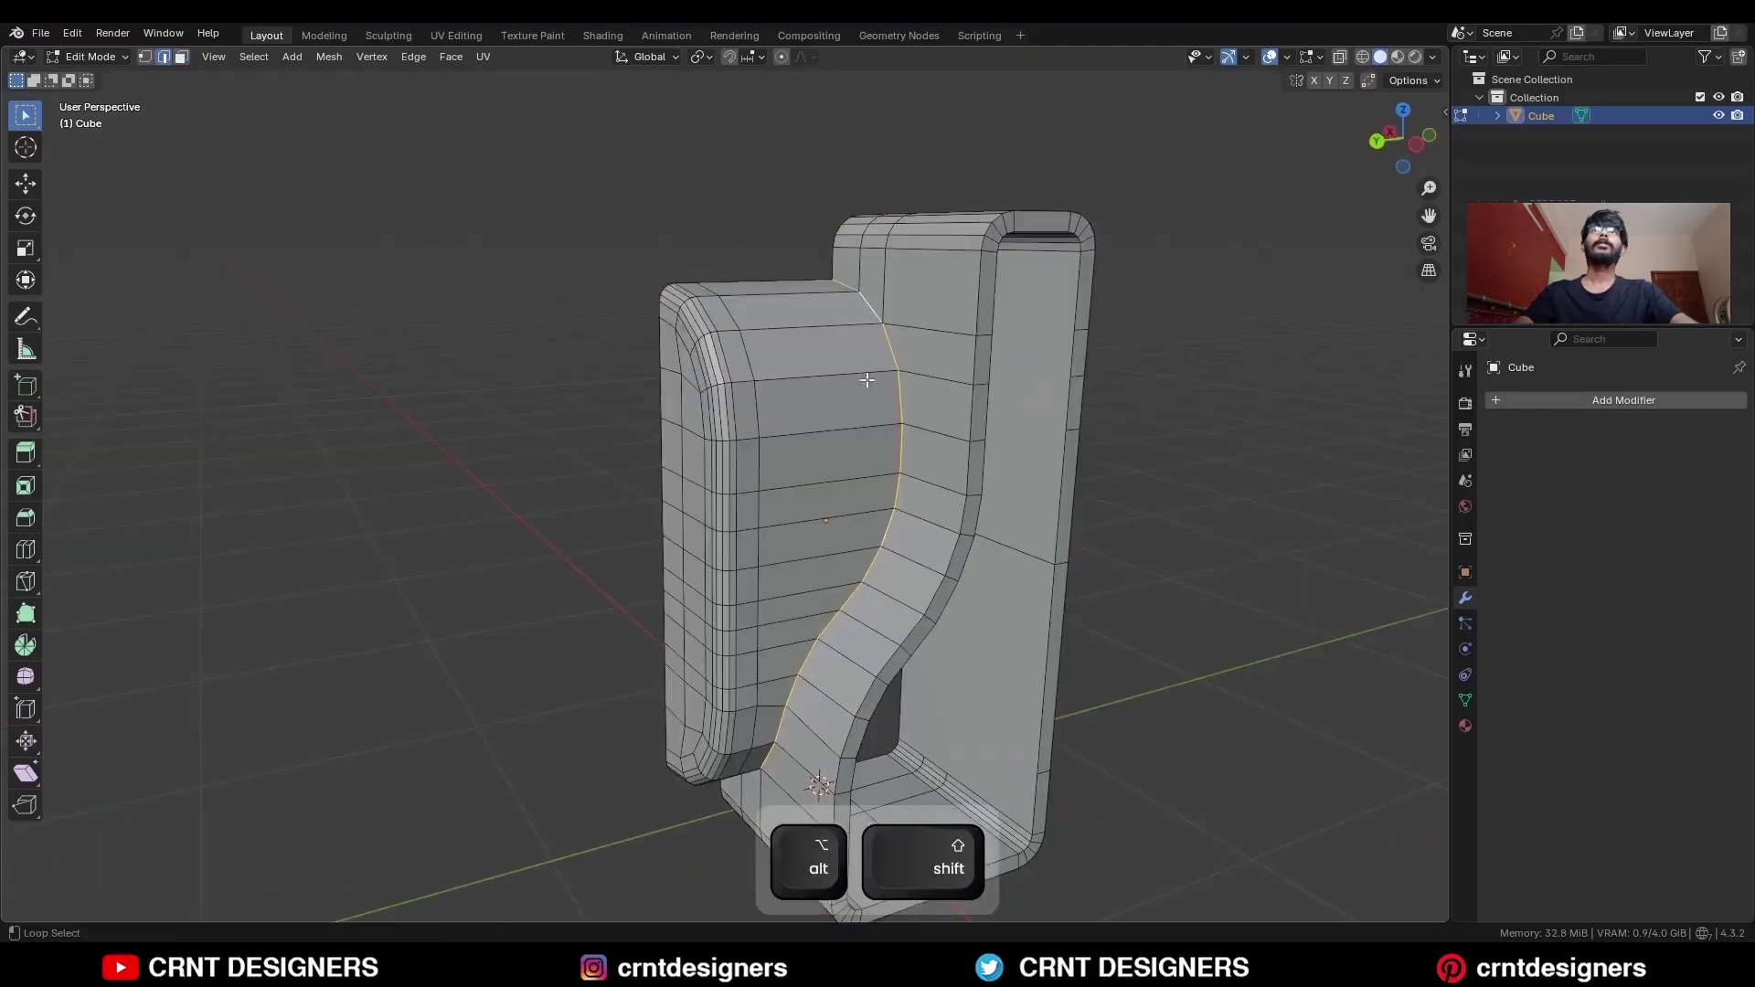
pyautogui.moveTo(867, 379); pyautogui.dragTo(855, 617, button='middle')
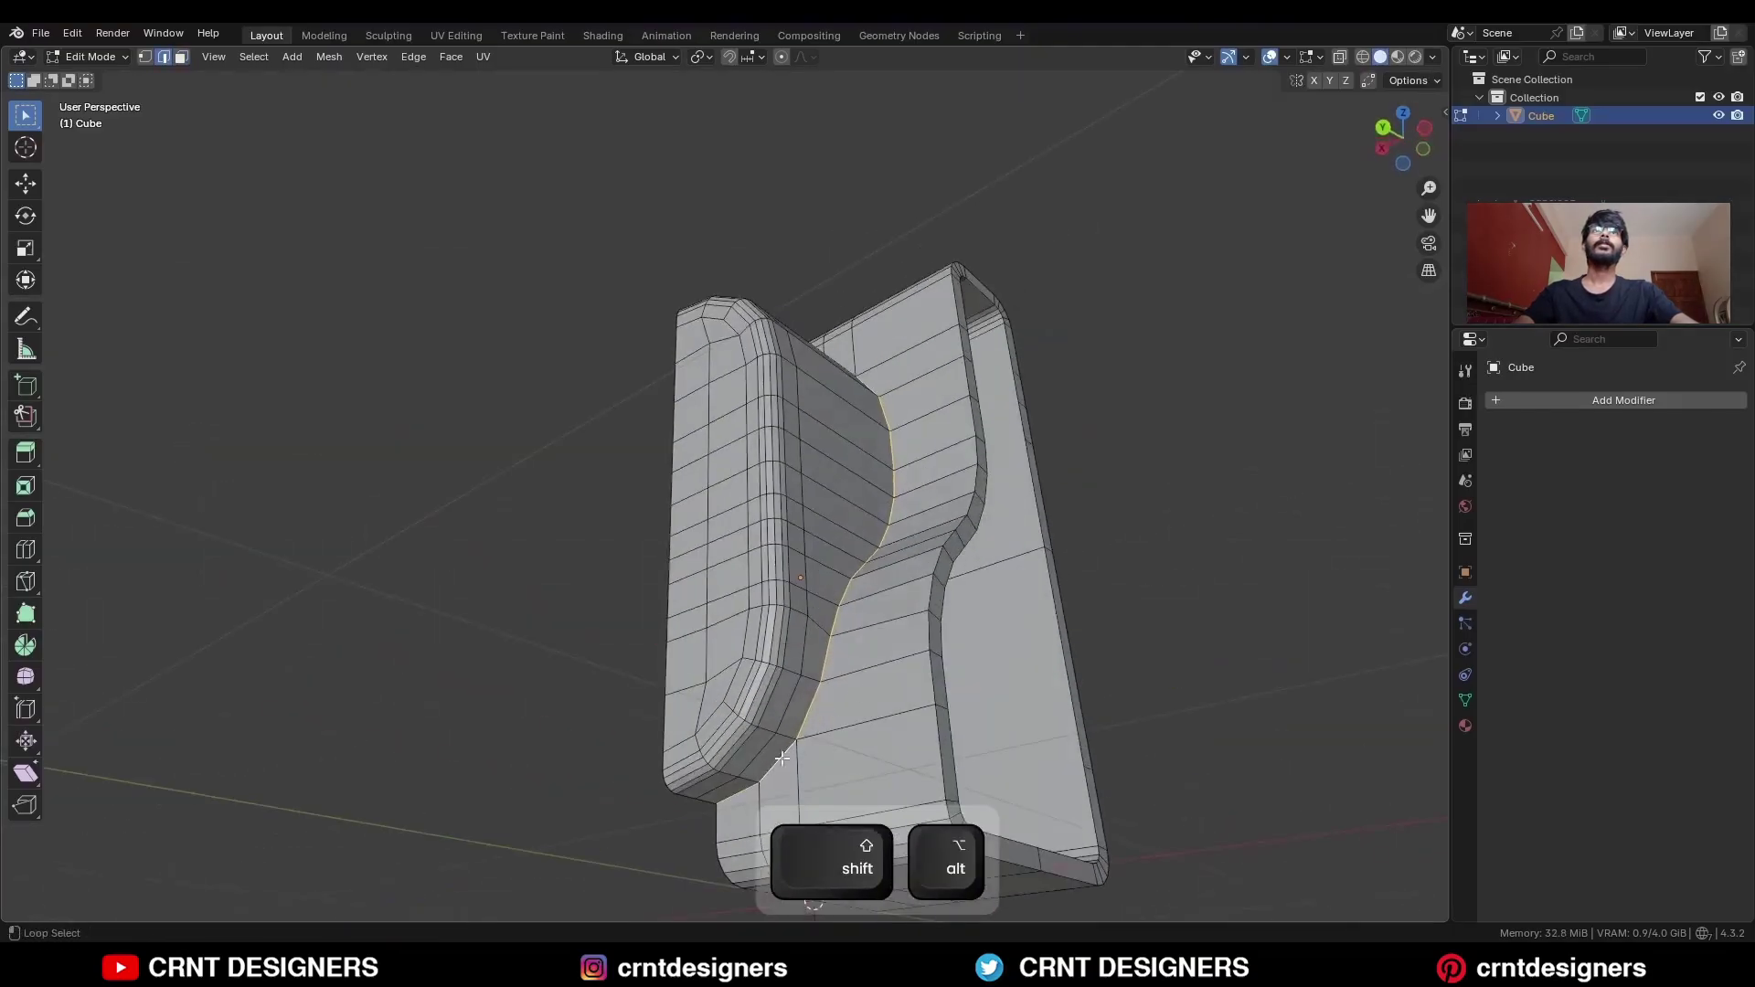
pyautogui.moveTo(783, 757); pyautogui.dragTo(942, 660, button='middle')
pyautogui.hotkey('ctrl', 'b')
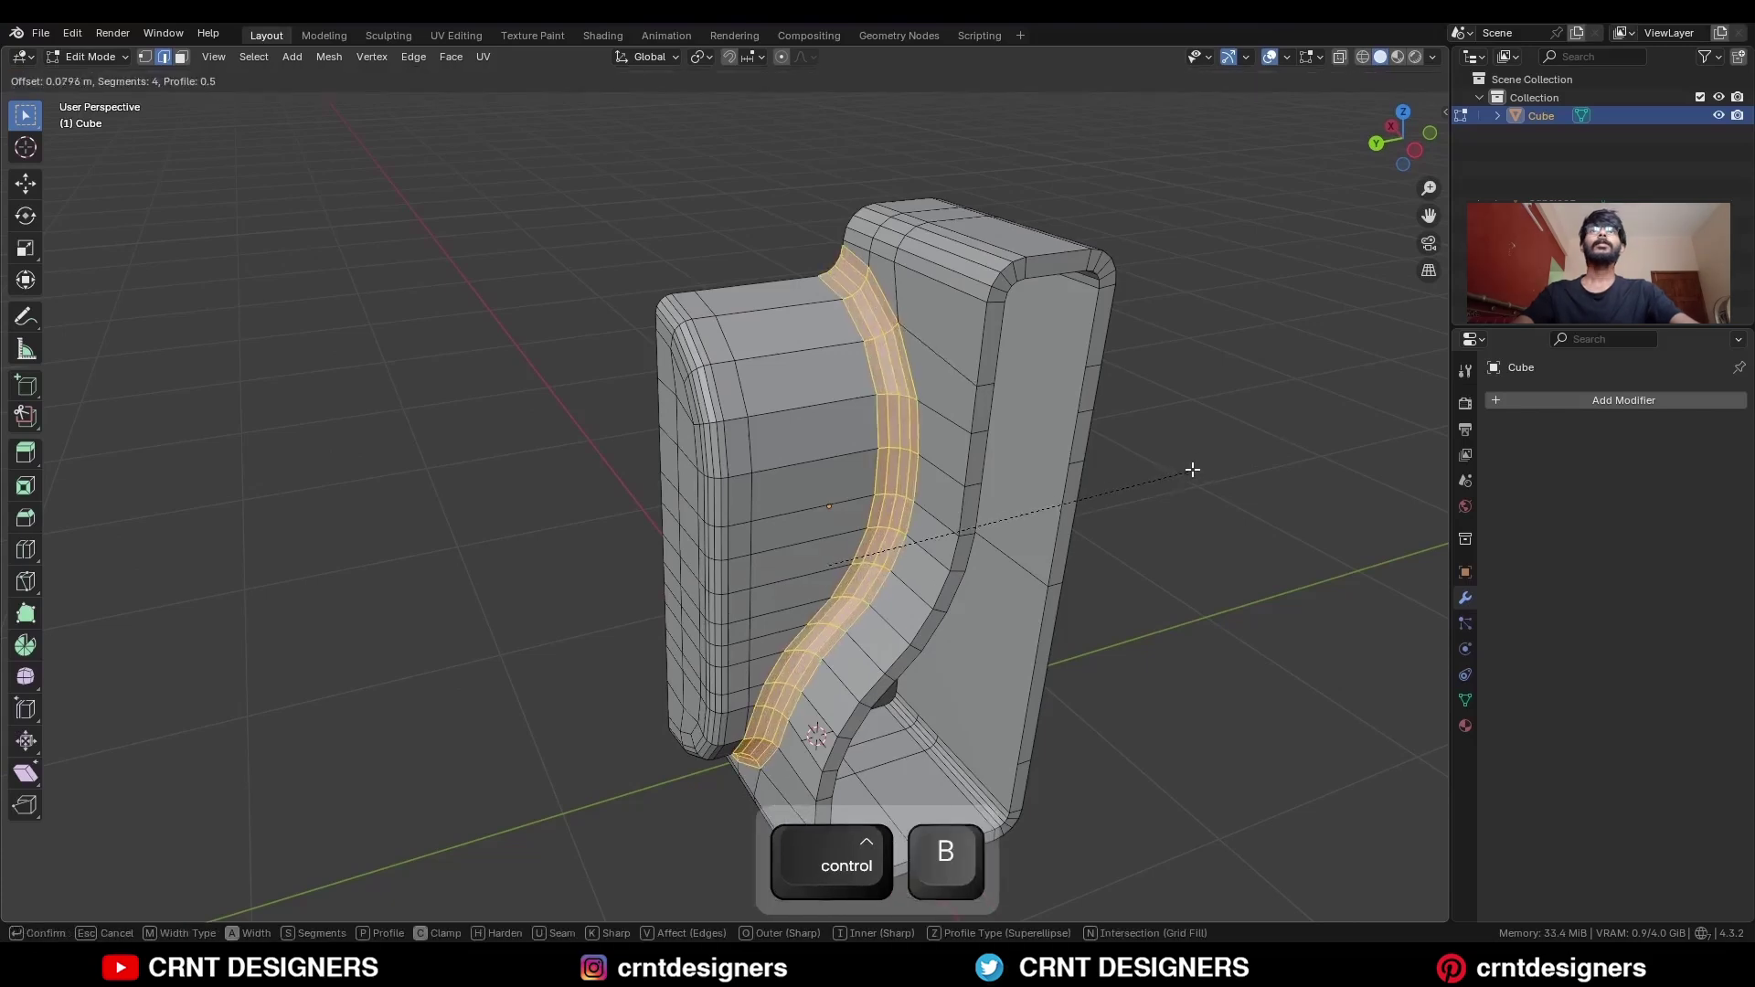
pyautogui.click(1183, 474)
pyautogui.moveTo(1090, 577); pyautogui.dragTo(914, 594, button='middle')
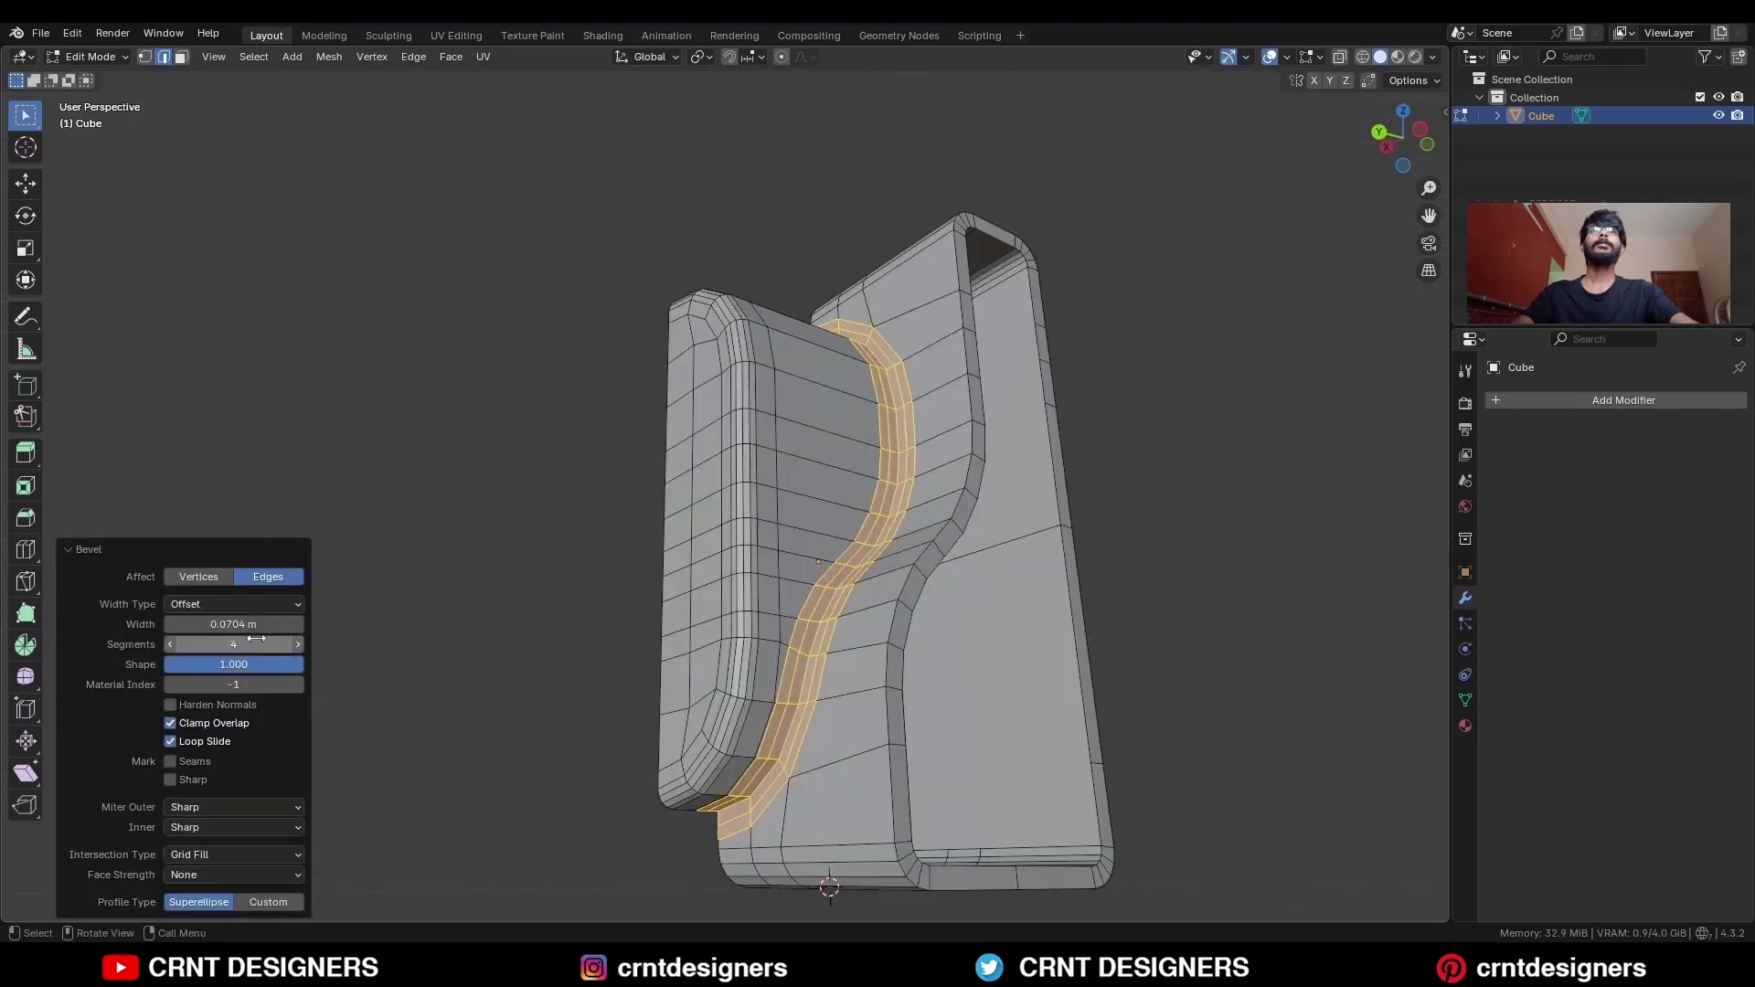
pyautogui.click(198, 648)
pyautogui.press('Return')
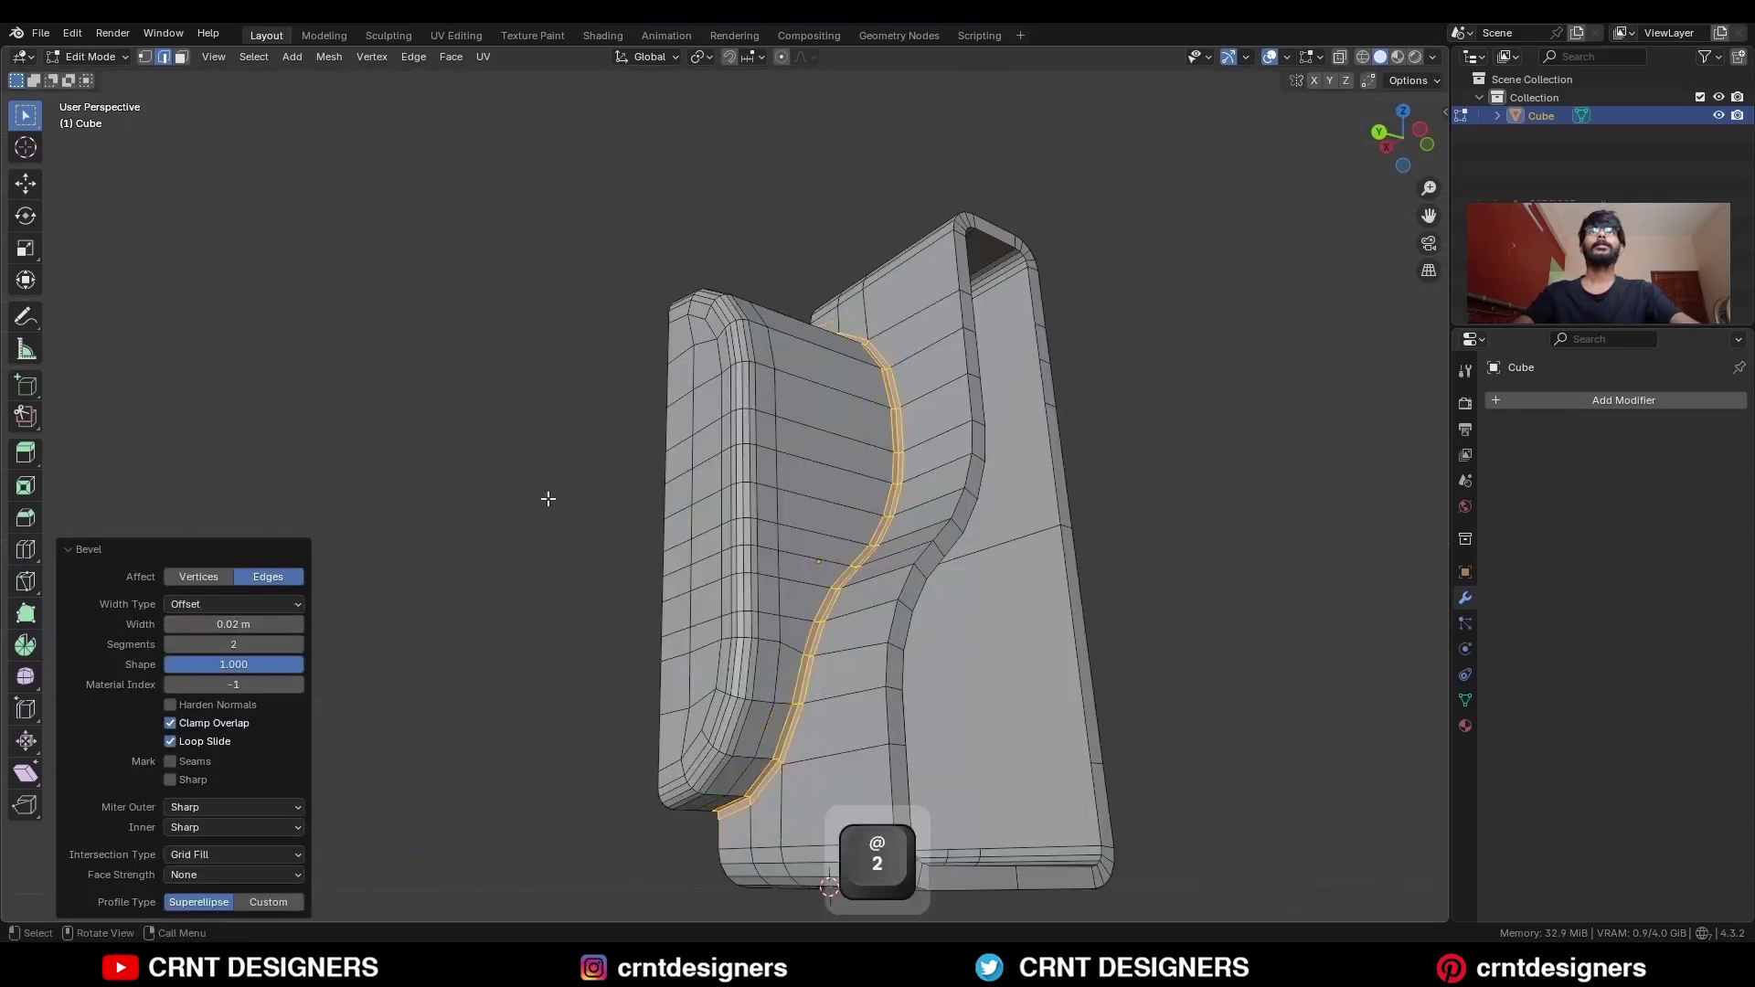
pyautogui.moveTo(170, 621); pyautogui.dragTo(259, 617, button='middle')
pyautogui.press('Return')
# Knife horizontal supporting cuts across the block's inner walls and open rim near the base.
pyautogui.moveTo(1042, 640); pyautogui.dragTo(1088, 650, button='middle')
pyautogui.click(1198, 454)
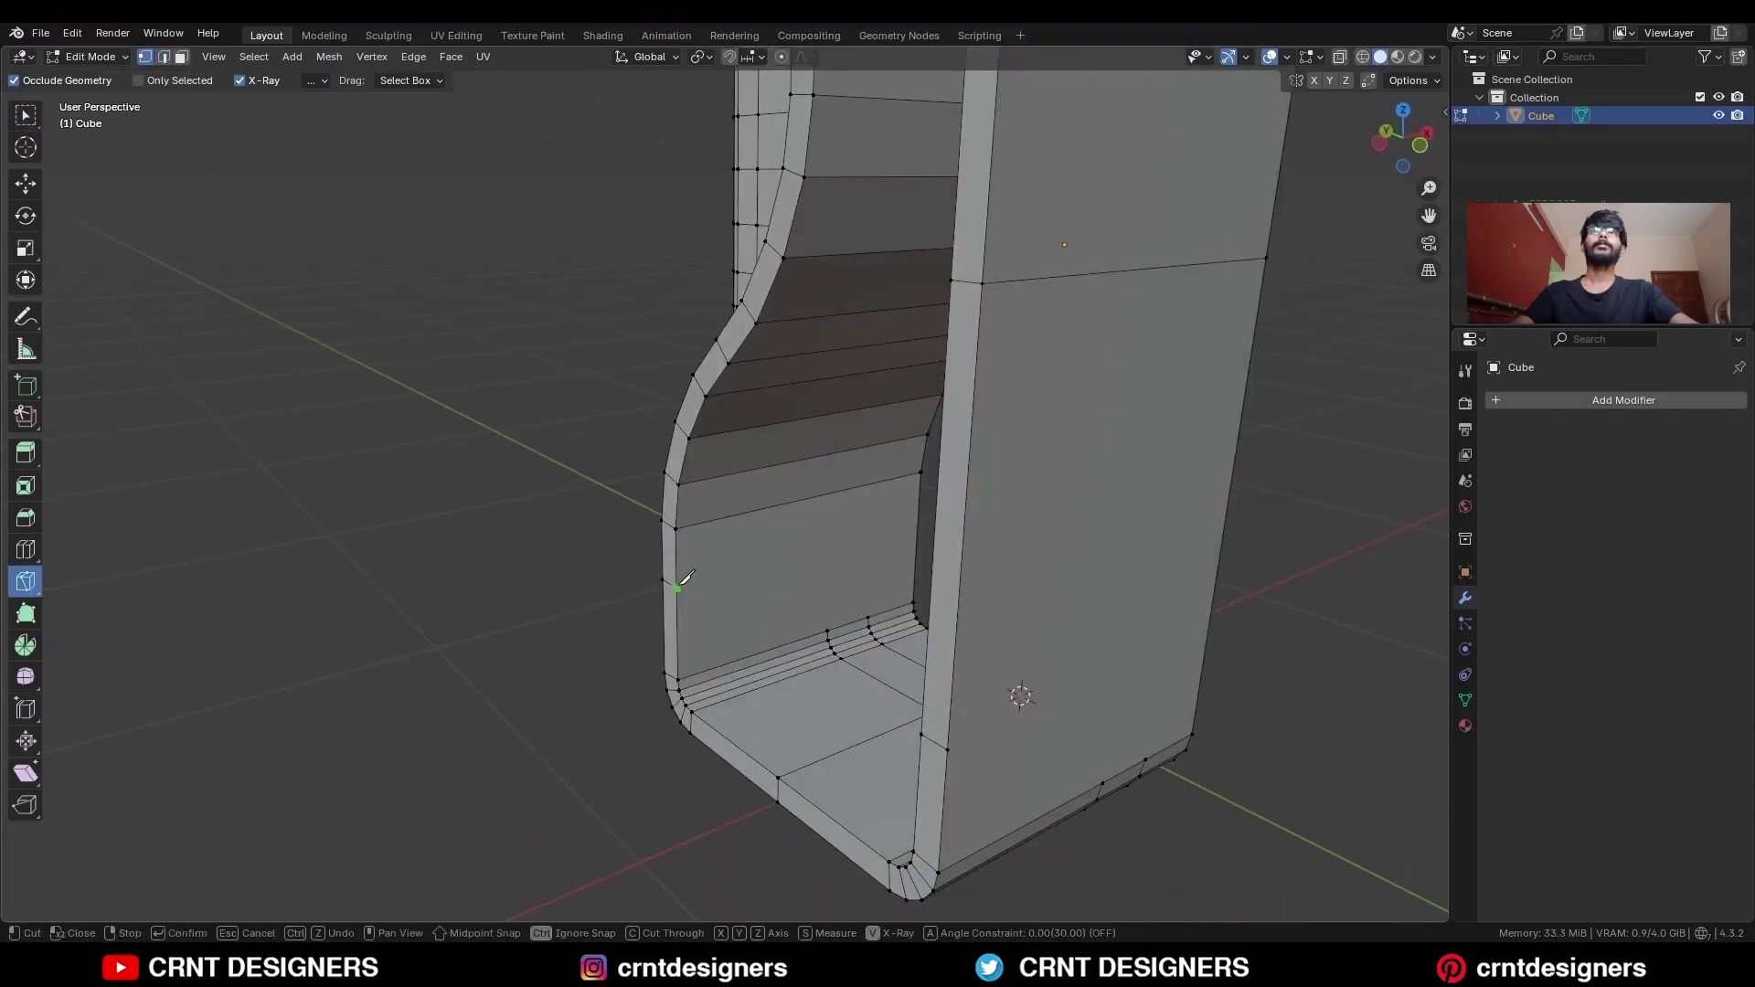
pyautogui.press('space')
pyautogui.moveTo(923, 508); pyautogui.dragTo(892, 673, button='middle')
pyautogui.click(867, 447)
pyautogui.press('space')
pyautogui.click(880, 673)
pyautogui.press('x')
pyautogui.click(1316, 610)
pyautogui.press('space')
pyautogui.moveTo(1124, 621); pyautogui.dragTo(1297, 637, button='middle')
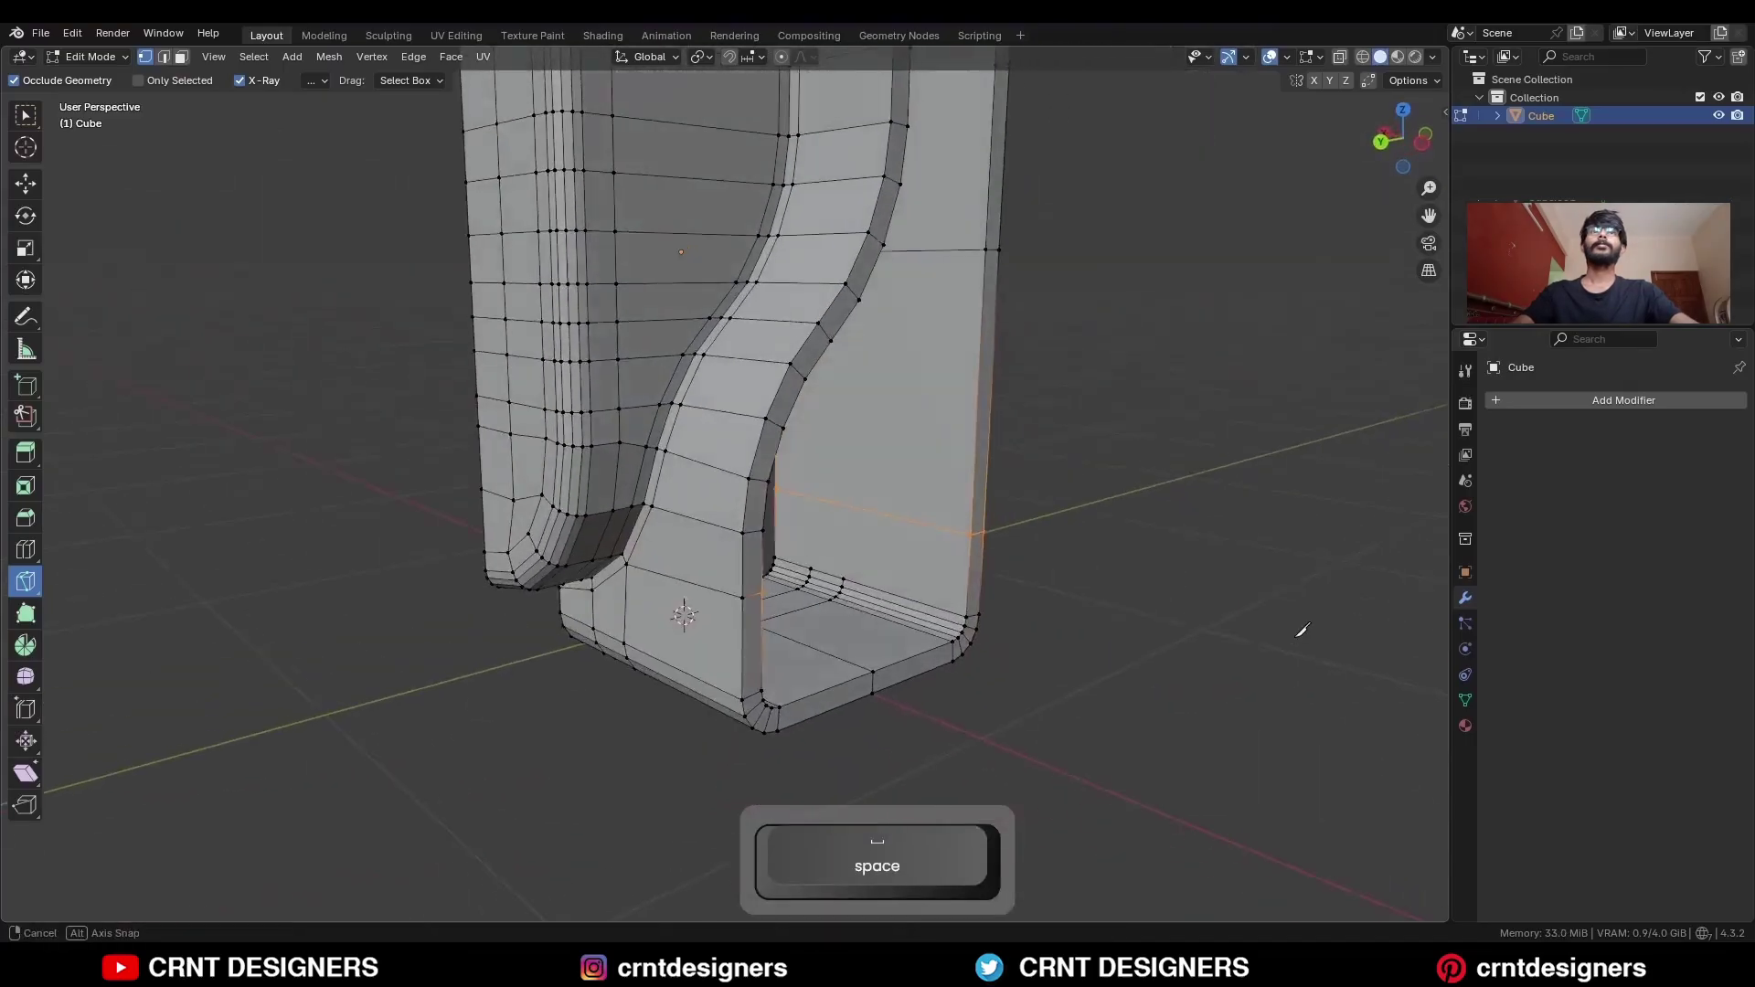
# Bevel the edges along the rim of the block's open side to add supporting edges.
pyautogui.scroll(-5, 1303, 629)
pyautogui.press('2')
pyautogui.moveTo(1136, 497); pyautogui.dragTo(1317, 658, button='middle')
pyautogui.hotkey('ctrl', 'b')
pyautogui.click(922, 587)
pyautogui.click(1005, 588)
# Add 2 evenly spaced vertical loop cuts to the stepped block between the slot and the open side's rim.
pyautogui.hotkey('ctrl', 'r')
pyautogui.click(698, 298)
pyautogui.rightClick(697, 298)
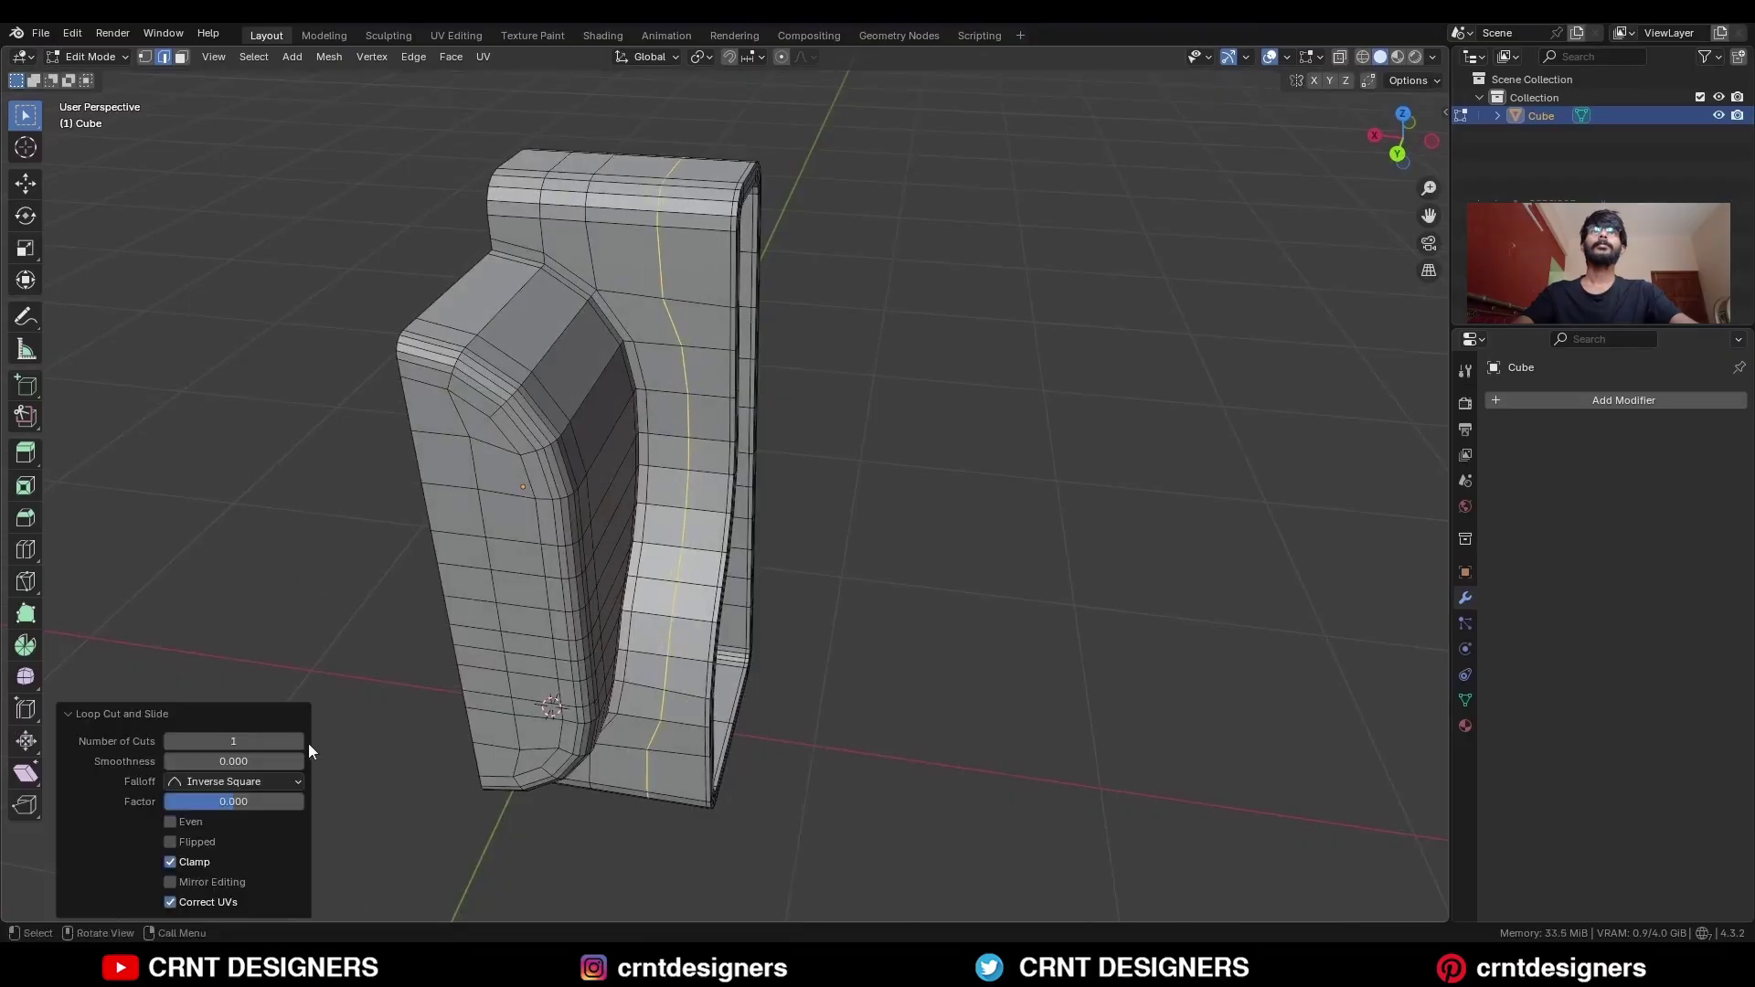
pyautogui.click(309, 743)
pyautogui.click(895, 517)
# Symmetrize the entire mesh to complete the missing half.
pyautogui.moveTo(894, 515); pyautogui.dragTo(680, 289, button='middle')
pyautogui.press('a')
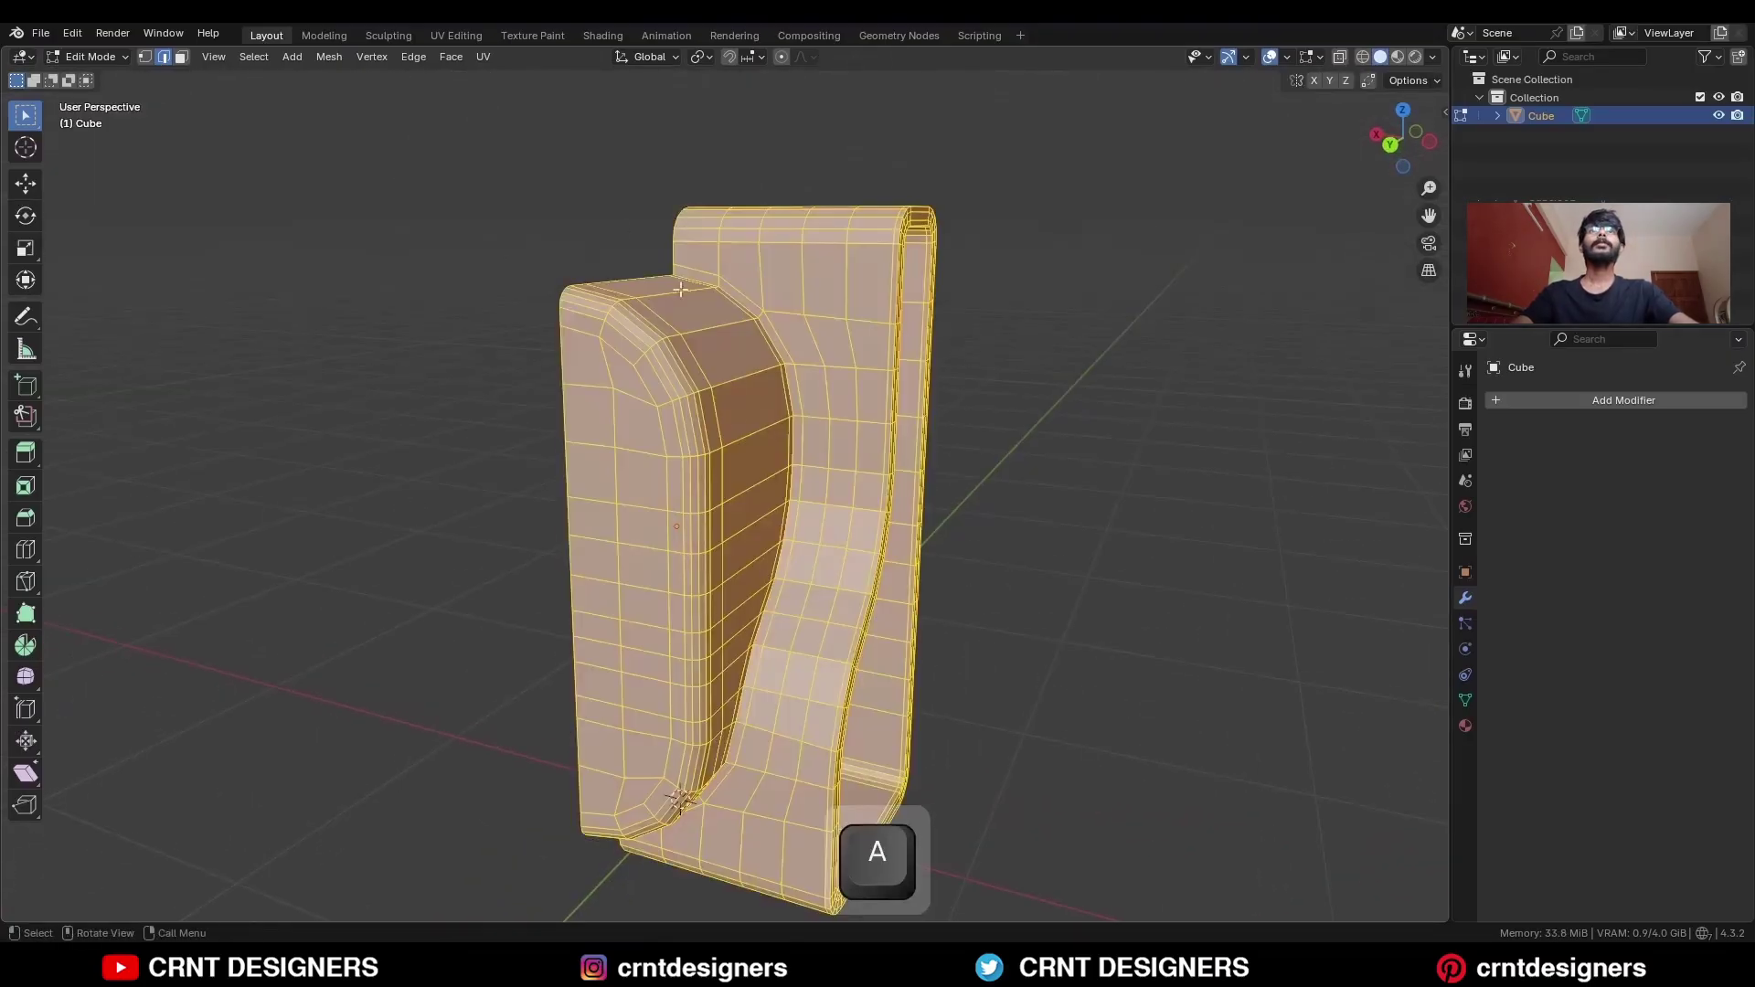
pyautogui.click(338, 59)
pyautogui.click(338, 58)
pyautogui.click(337, 58)
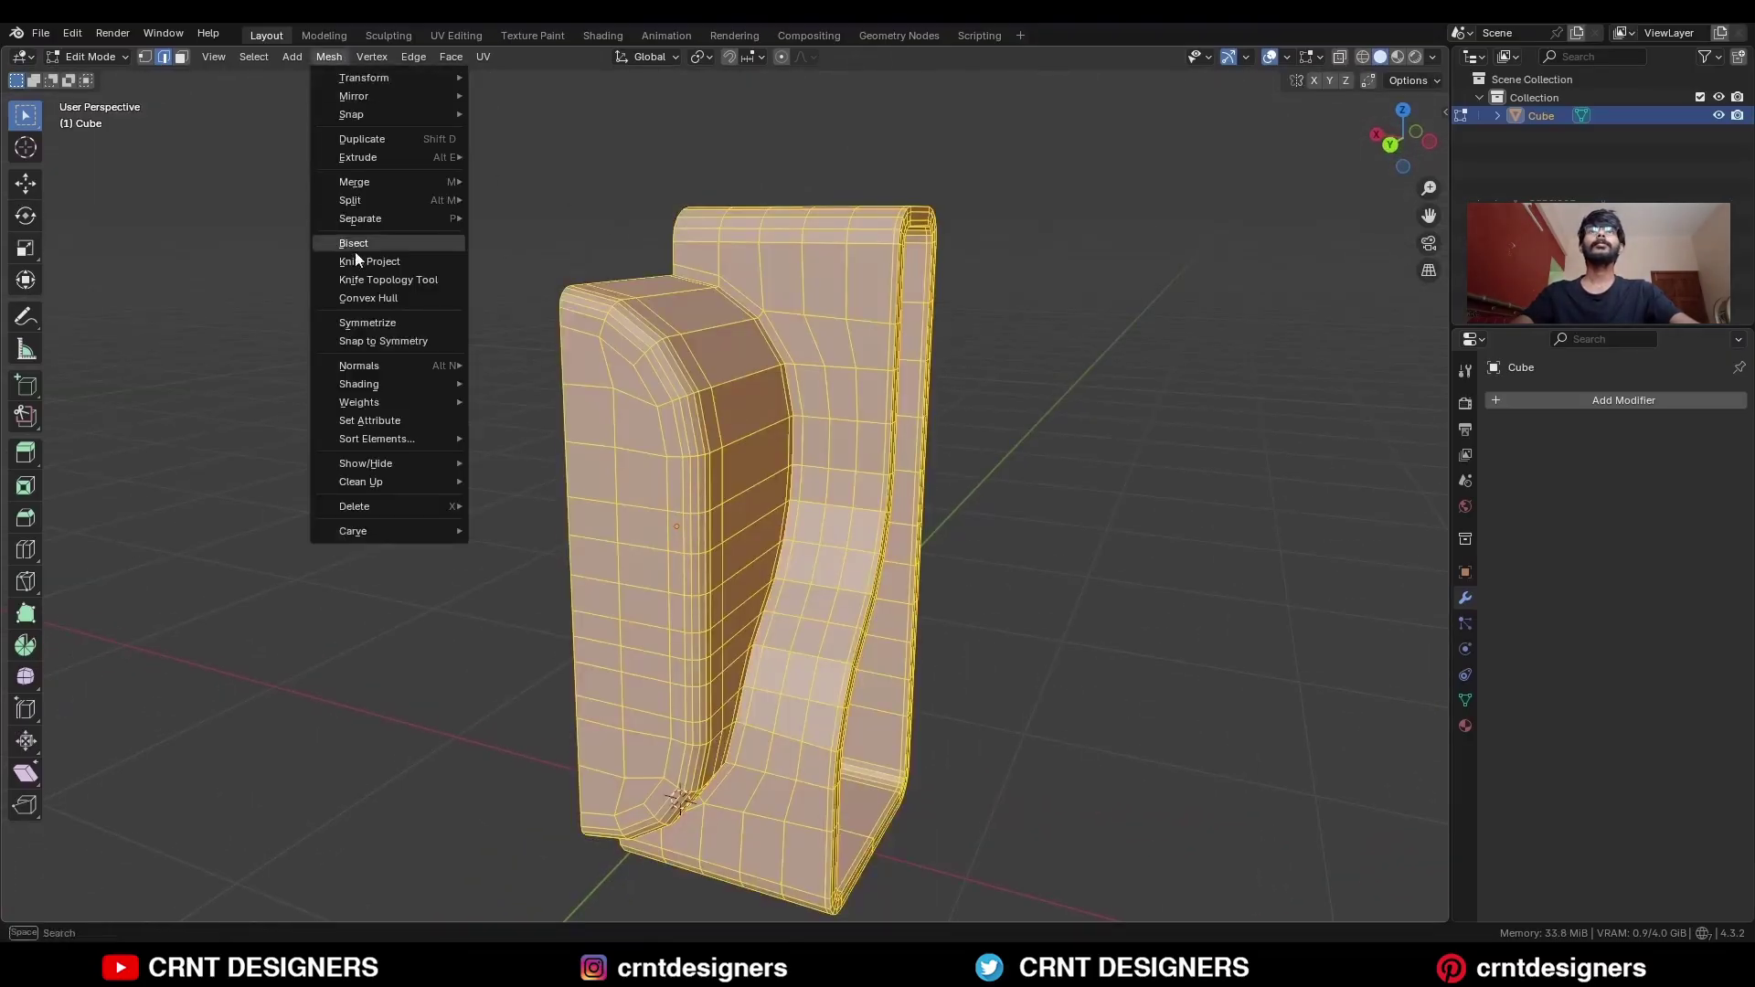
pyautogui.click(359, 326)
pyautogui.click(965, 557)
# Inset the flat faces of the slot's front and recess them by 0.071 m with Shrink/Fatten.
pyautogui.moveTo(646, 513); pyautogui.dragTo(759, 517, button='middle')
pyautogui.press('3')
pyautogui.click(767, 375)
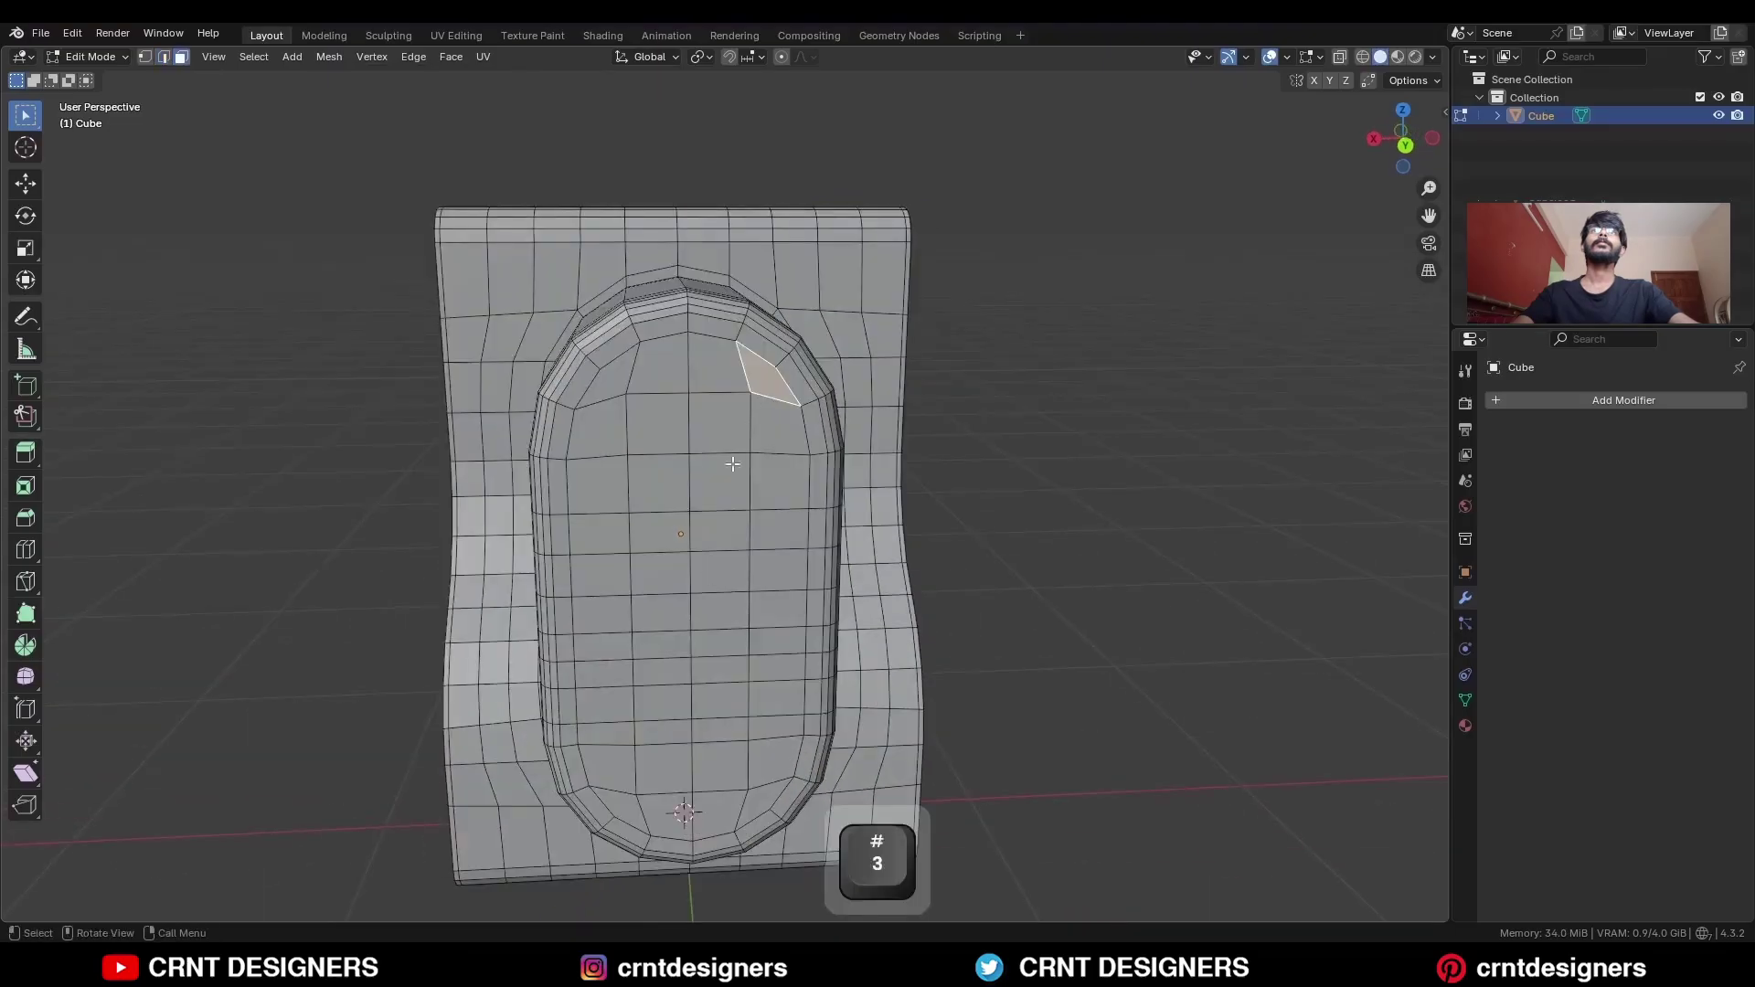
pyautogui.keyDown('ctrl'); pyautogui.keyDown('shift'); pyautogui.click(630, 808); pyautogui.keyUp('shift'); pyautogui.keyUp('ctrl')
pyautogui.press('i')
pyautogui.moveTo(994, 533); pyautogui.dragTo(847, 574, button='middle')
pyautogui.click(941, 502)
pyautogui.hotkey('alt', 's')
pyautogui.click(934, 525)
# Inset the recessed faces by about 0.029 m and push them outward about 0.089 m with Shrink/Fatten.
pyautogui.press('i')
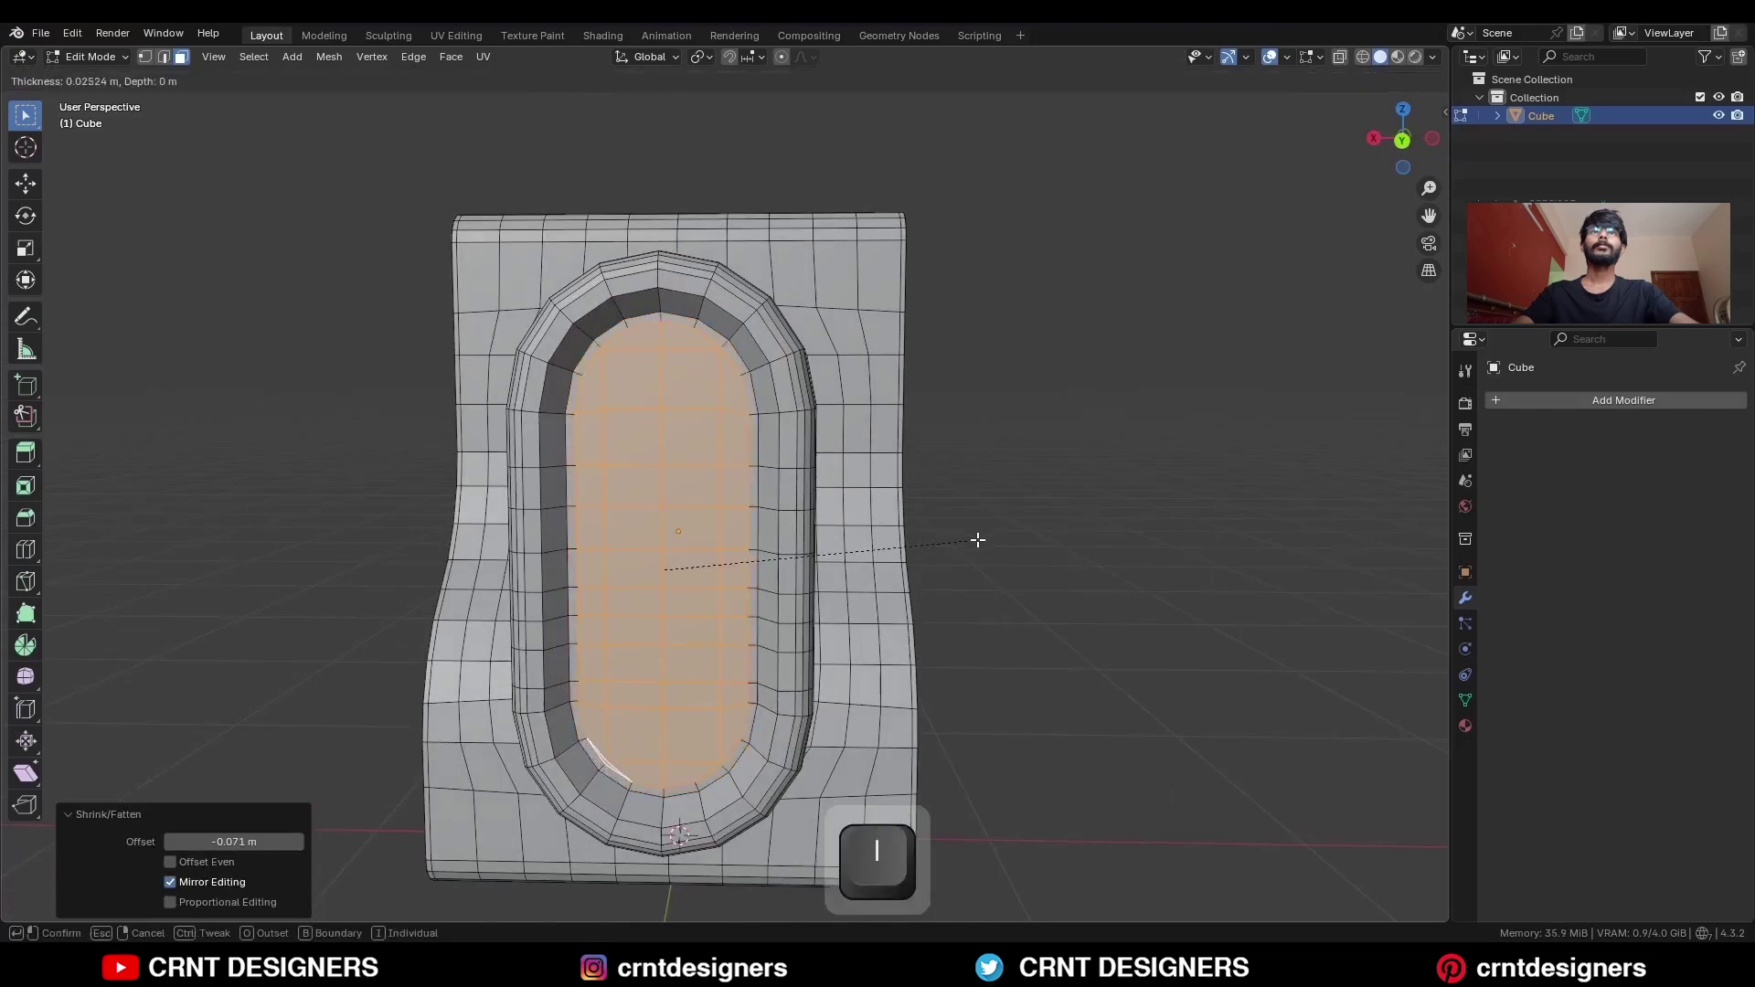
pyautogui.click(993, 542)
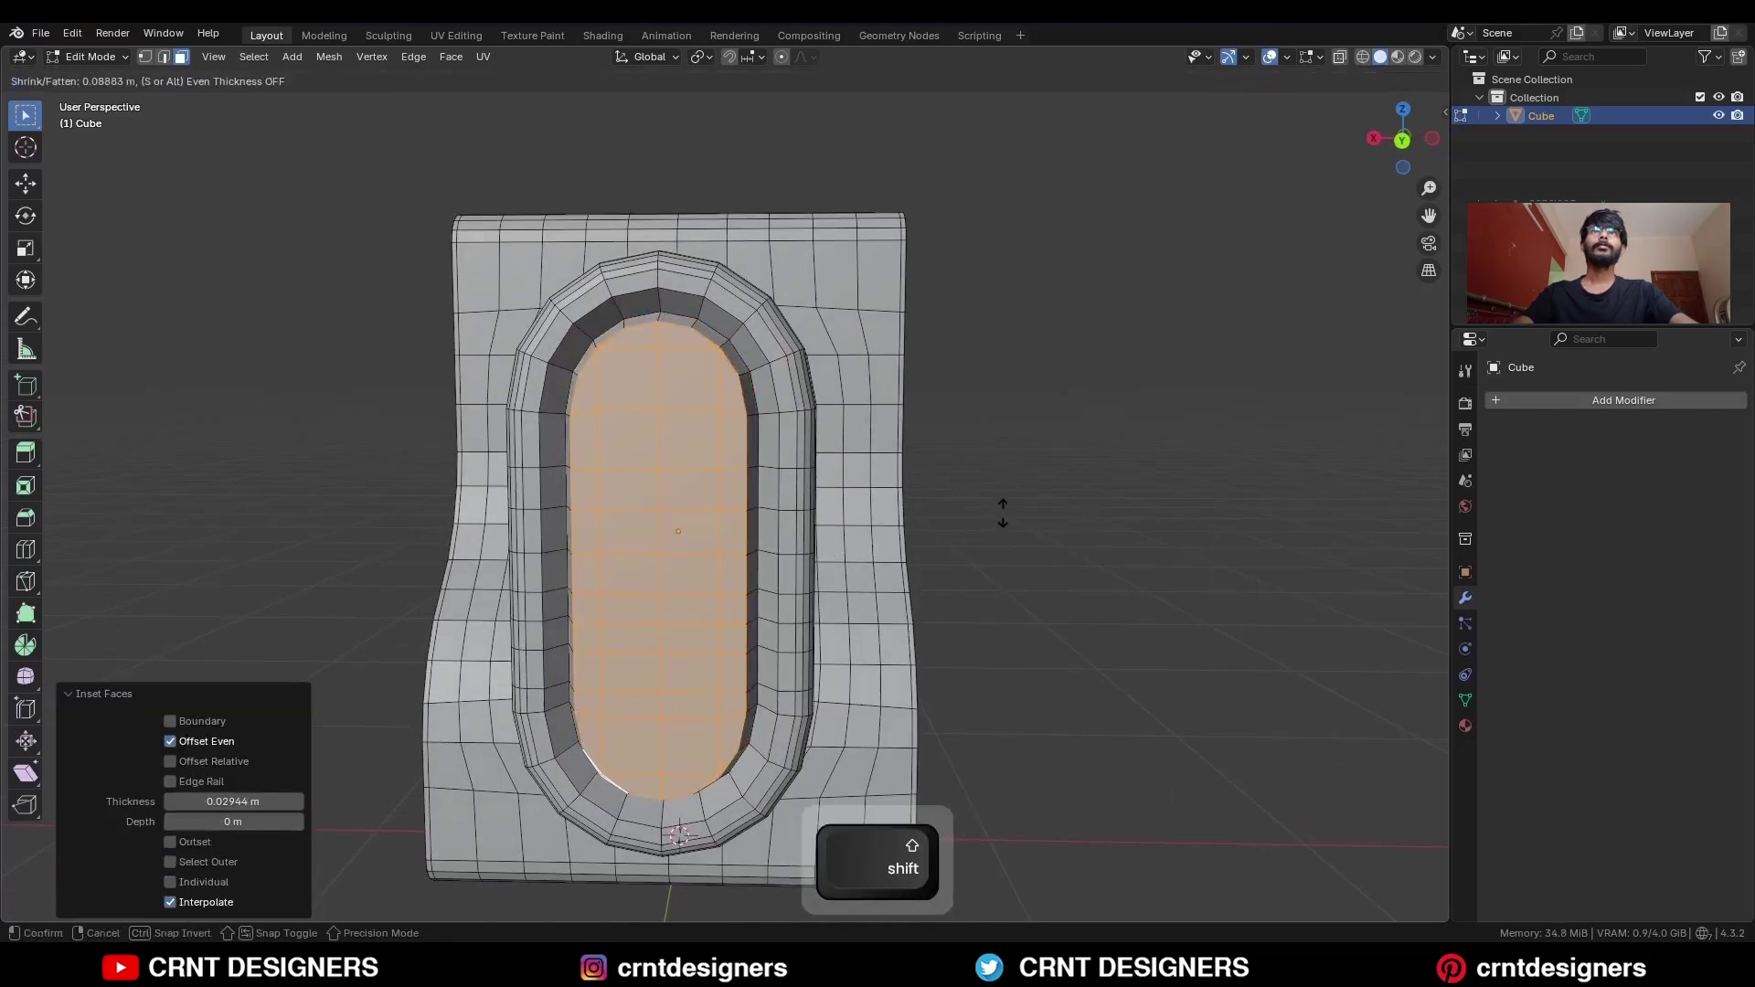
pyautogui.click(1003, 512)
# Dissolve the raised central faces into a single face and inset it to form a border.
pyautogui.hotkey('ctrl', 'x')
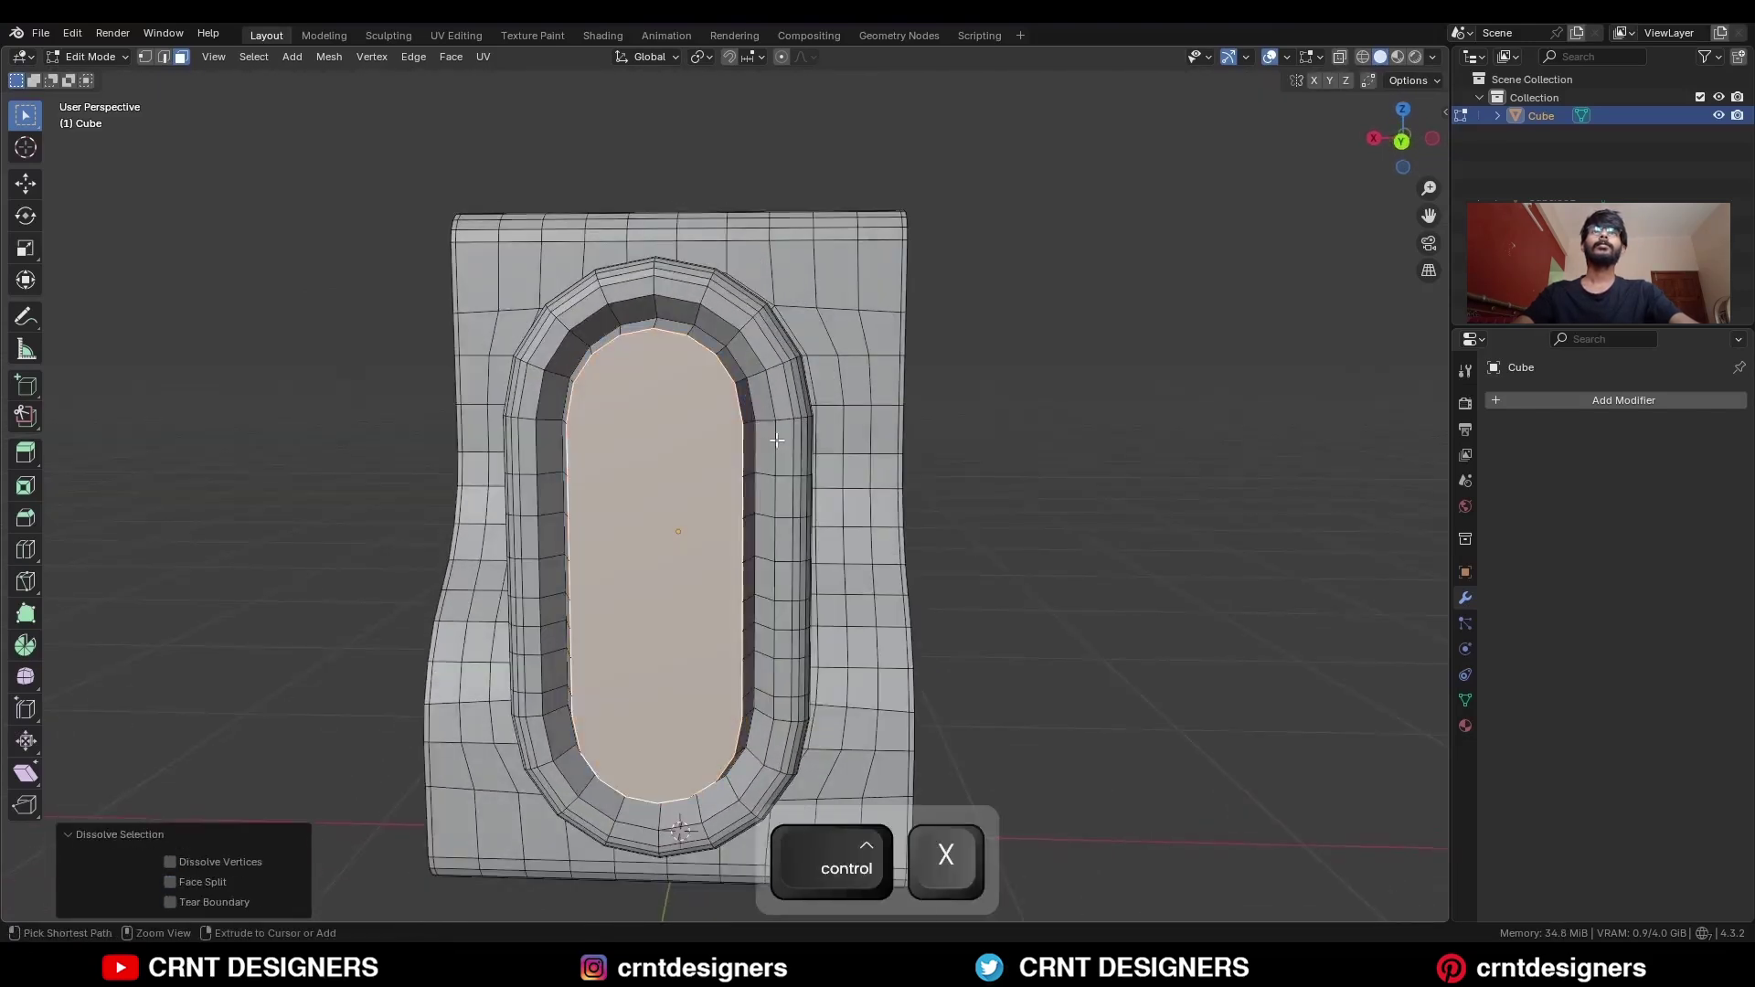
pyautogui.moveTo(776, 440); pyautogui.dragTo(768, 494, button='middle')
pyautogui.scroll(2, 948, 442)
pyautogui.press('i')
pyautogui.click(935, 449)
# Bevel the edge loops around the groove and raised centre with 2 segments and a width of about 0.014 m.
pyautogui.press('2')
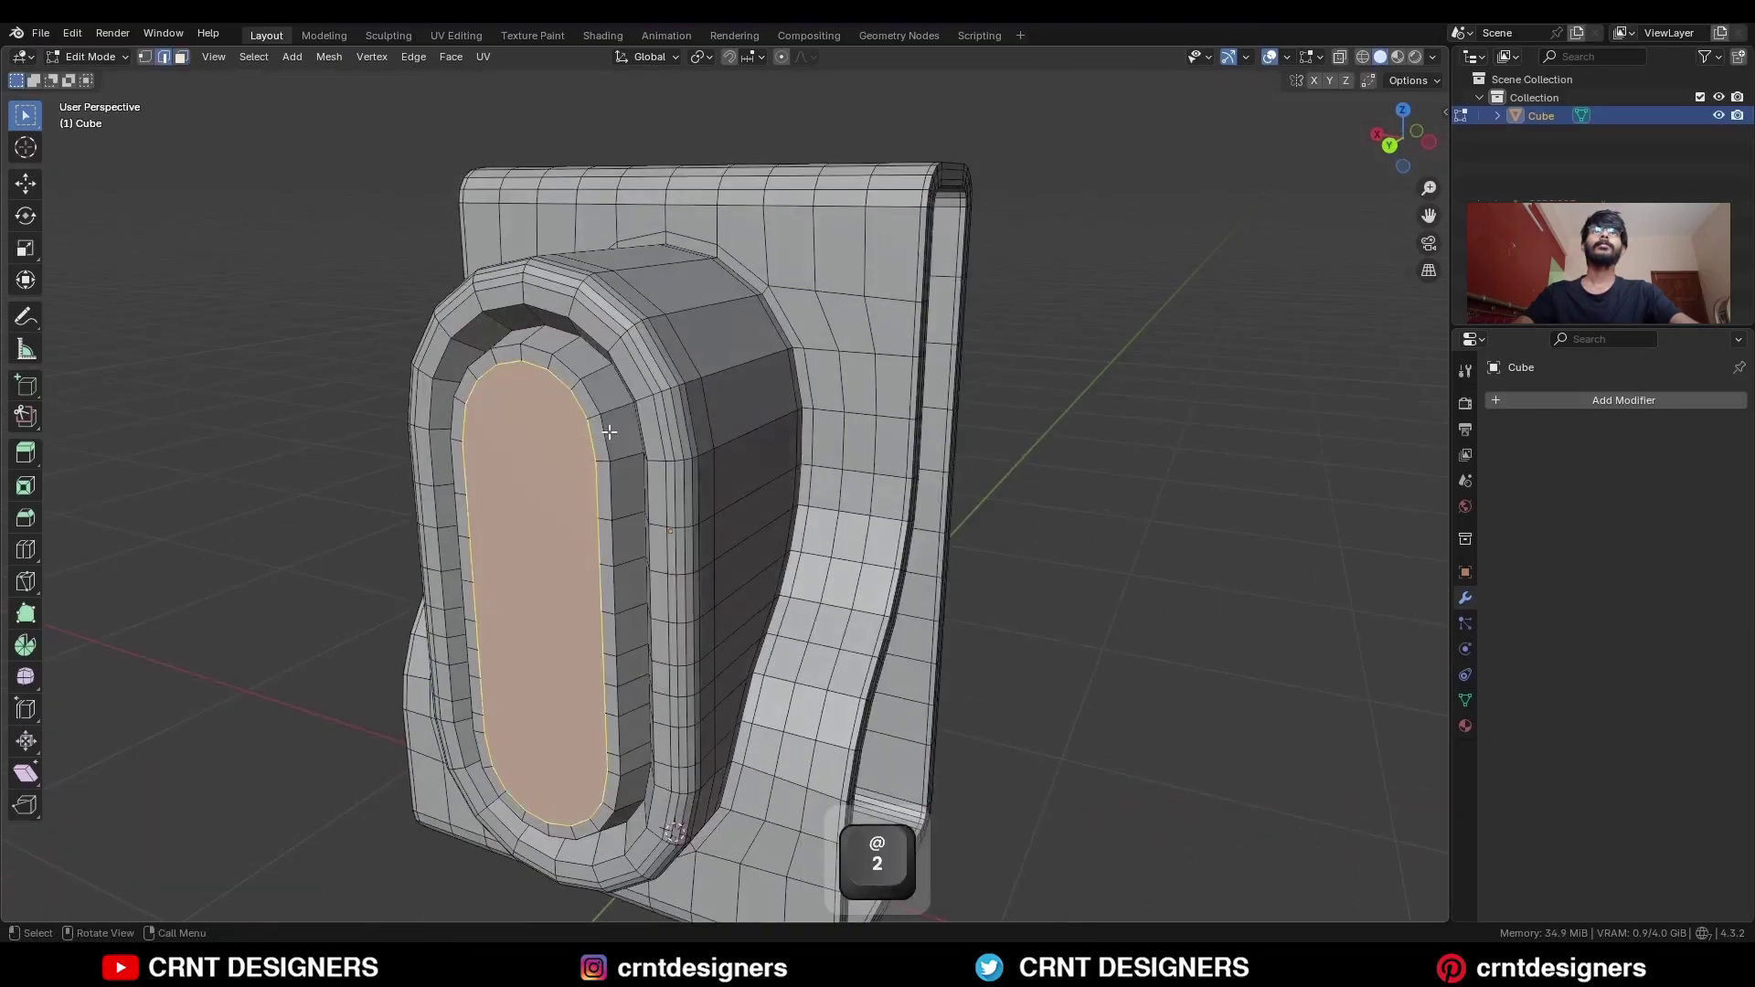
pyautogui.keyDown('alt'); pyautogui.click(614, 413); pyautogui.keyUp('alt')
pyautogui.moveTo(626, 413); pyautogui.dragTo(731, 395, button='middle')
pyautogui.keyDown('alt'); pyautogui.keyDown('shift'); pyautogui.click(735, 395); pyautogui.keyUp('shift'); pyautogui.keyUp('alt')
pyautogui.scroll(3, 736, 394)
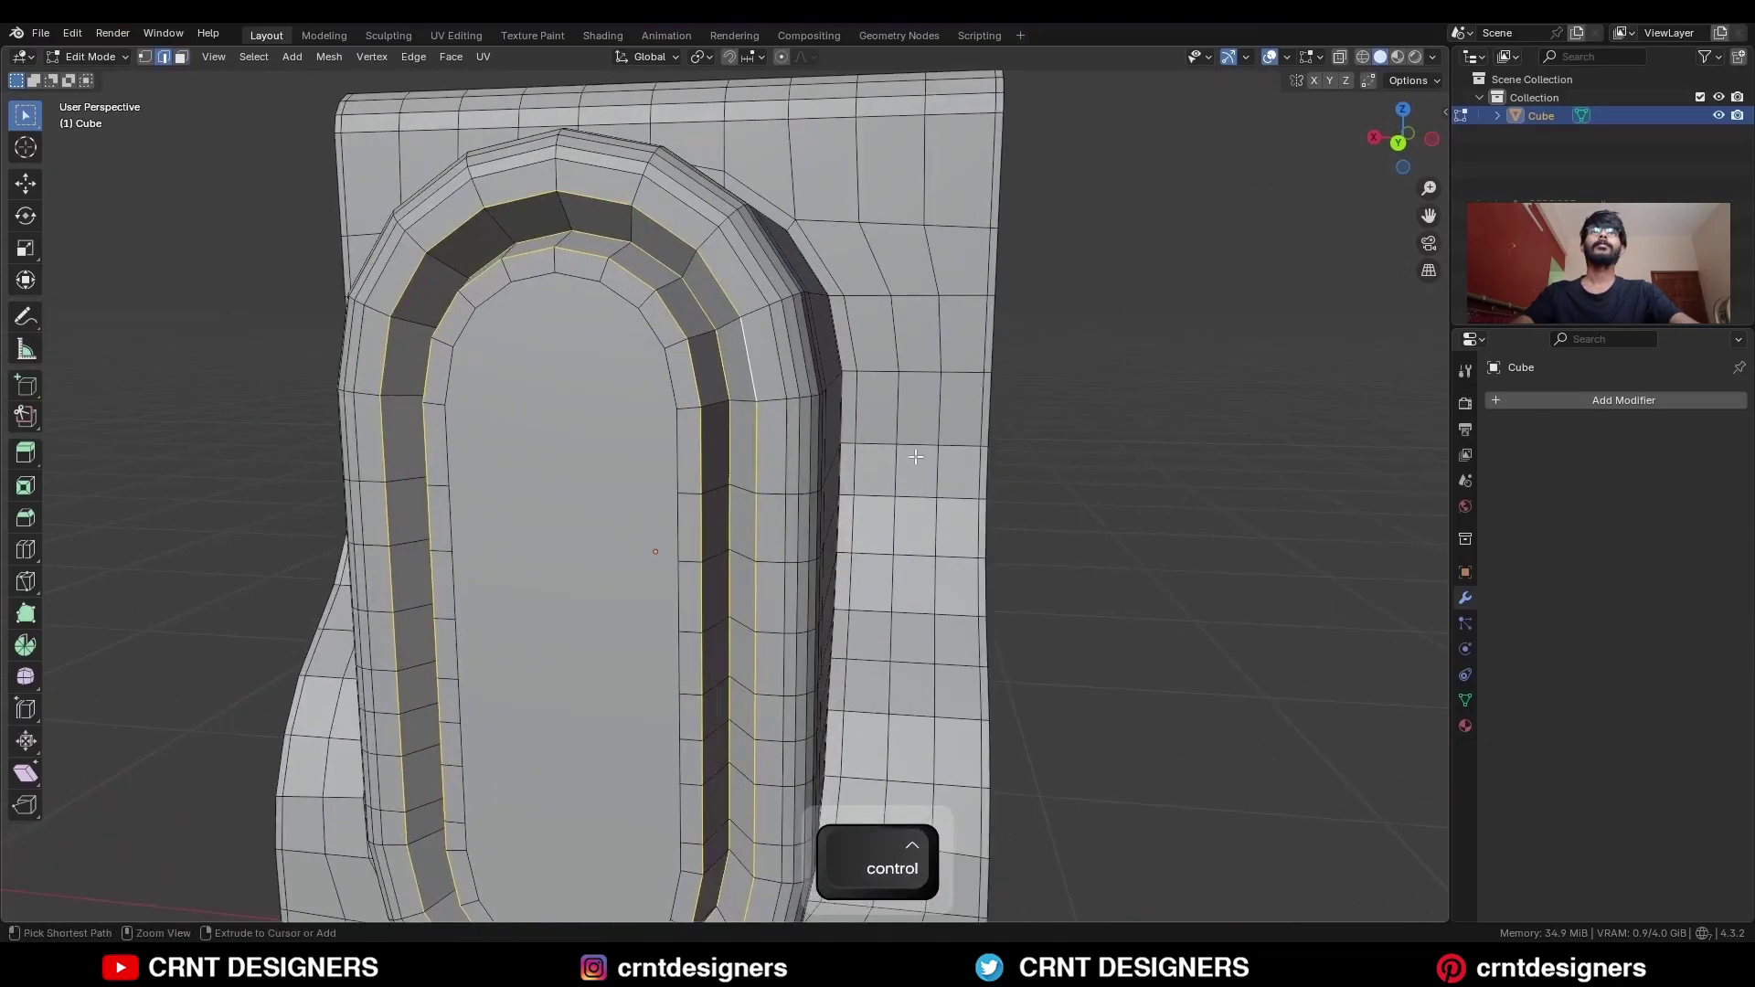
pyautogui.hotkey('ctrl', 'b')
pyautogui.click(928, 466)
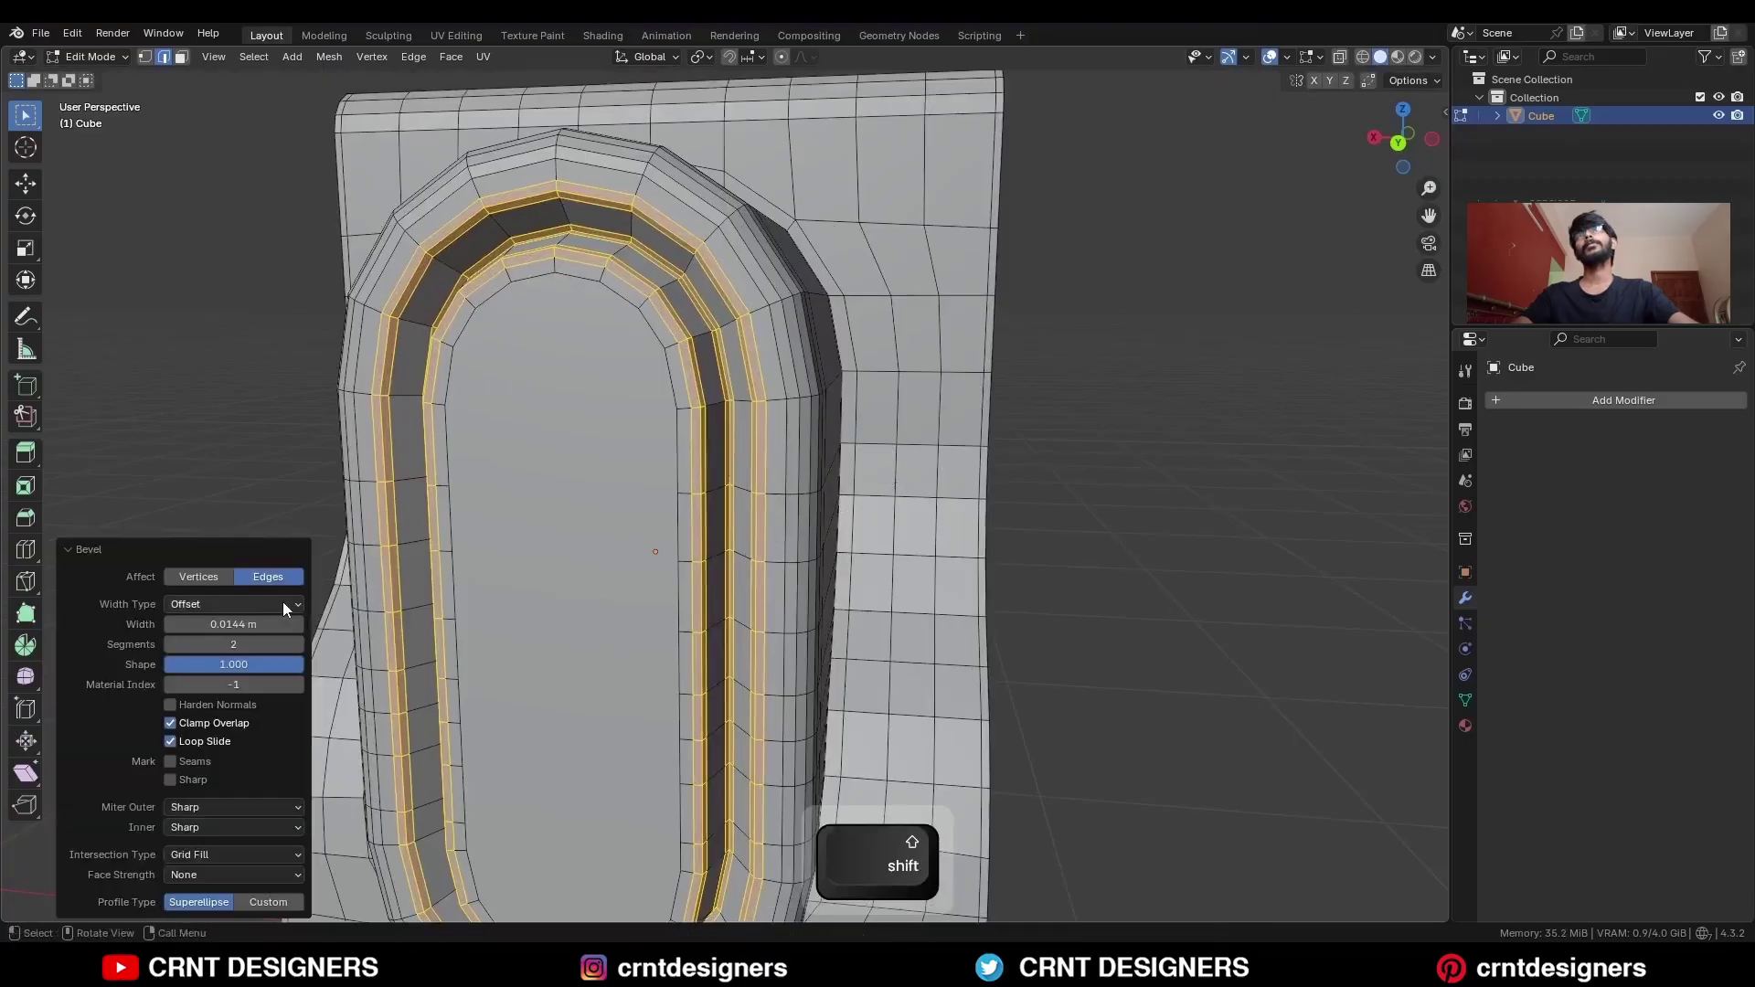
# Delete the single face at the centre of the slot's raised front.
pyautogui.press('3')
pyautogui.click(632, 398)
pyautogui.press('x')
pyautogui.click(560, 260)
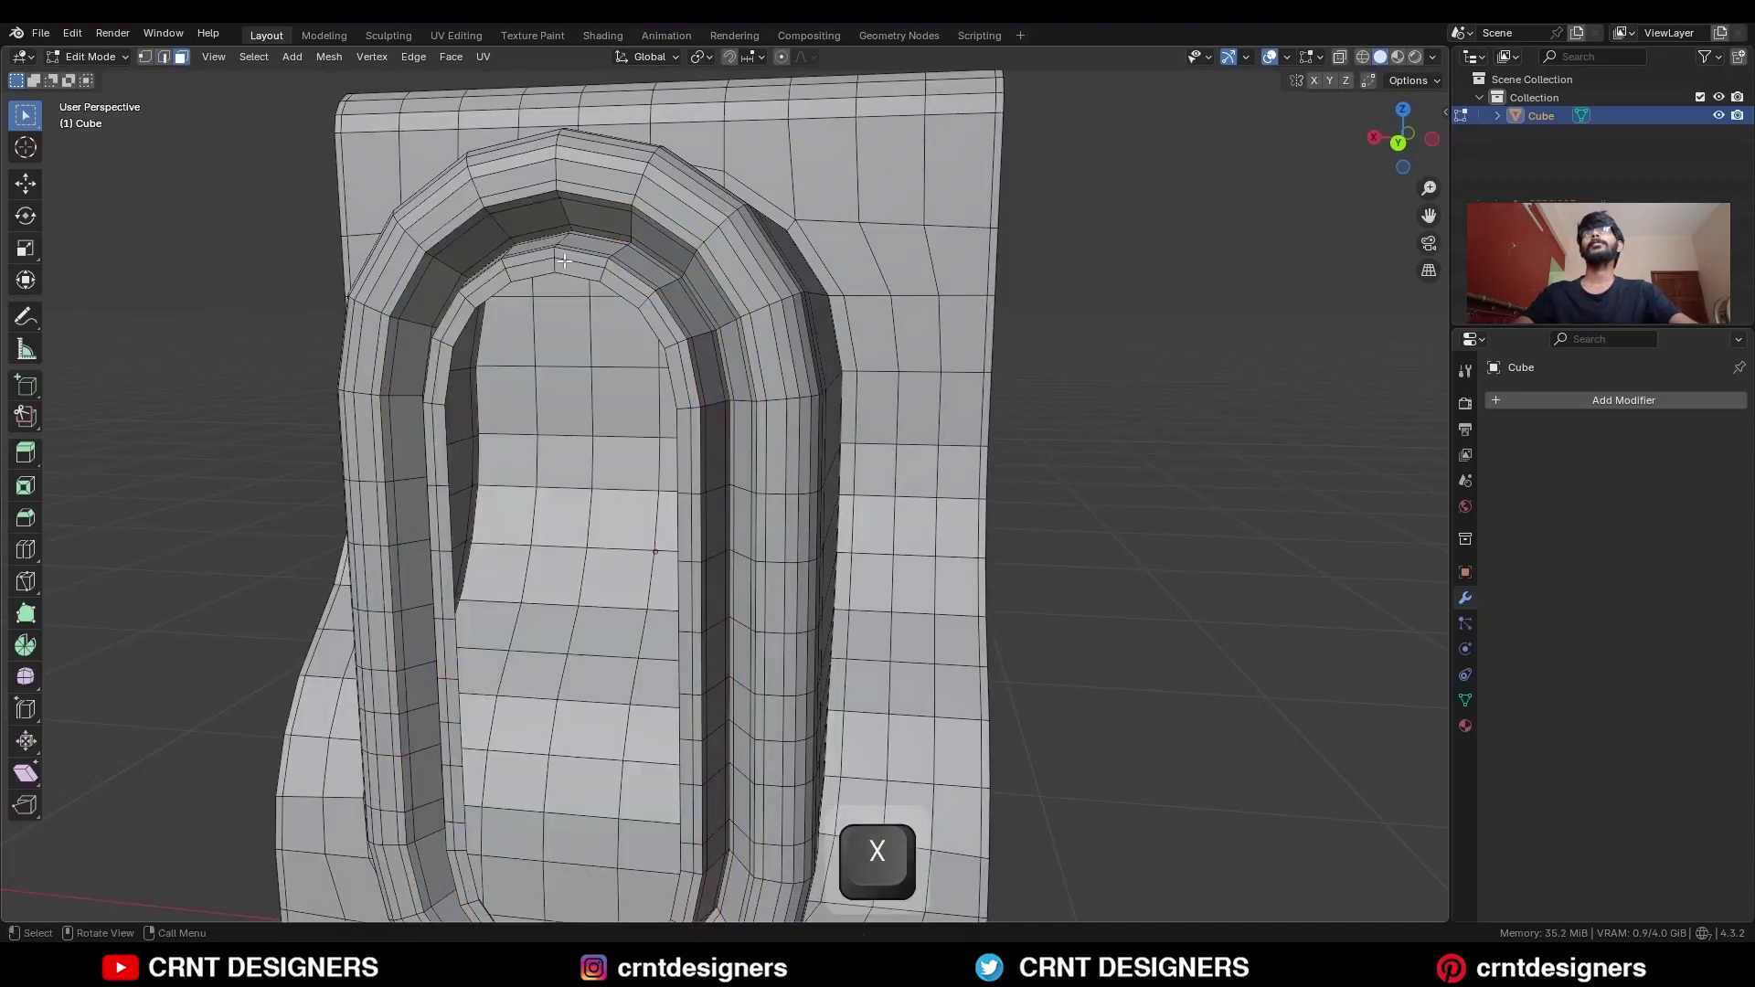
# Grid Fill the open boundary of the slot's front with a span of 2 and an offset of -1.
pyautogui.press('2')
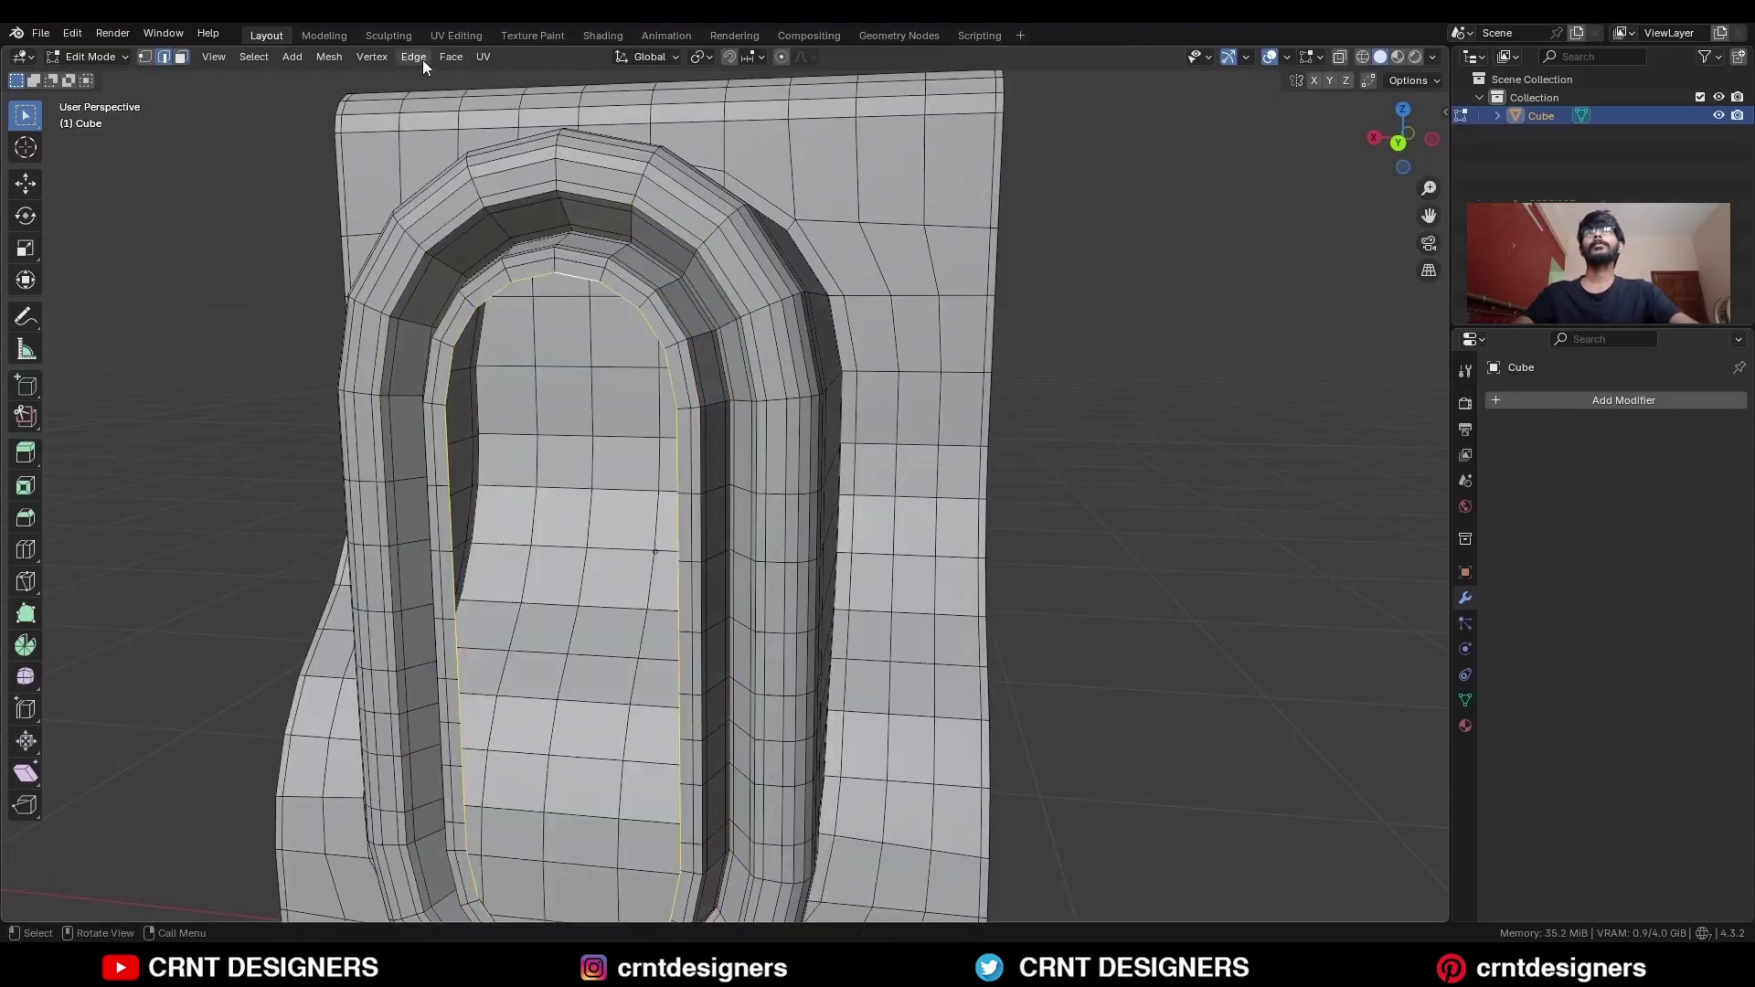
pyautogui.click(450, 57)
pyautogui.click(449, 260)
pyautogui.keyDown('shift'); pyautogui.moveTo(502, 325); pyautogui.dragTo(539, 140, button='middle'); pyautogui.keyUp('shift')
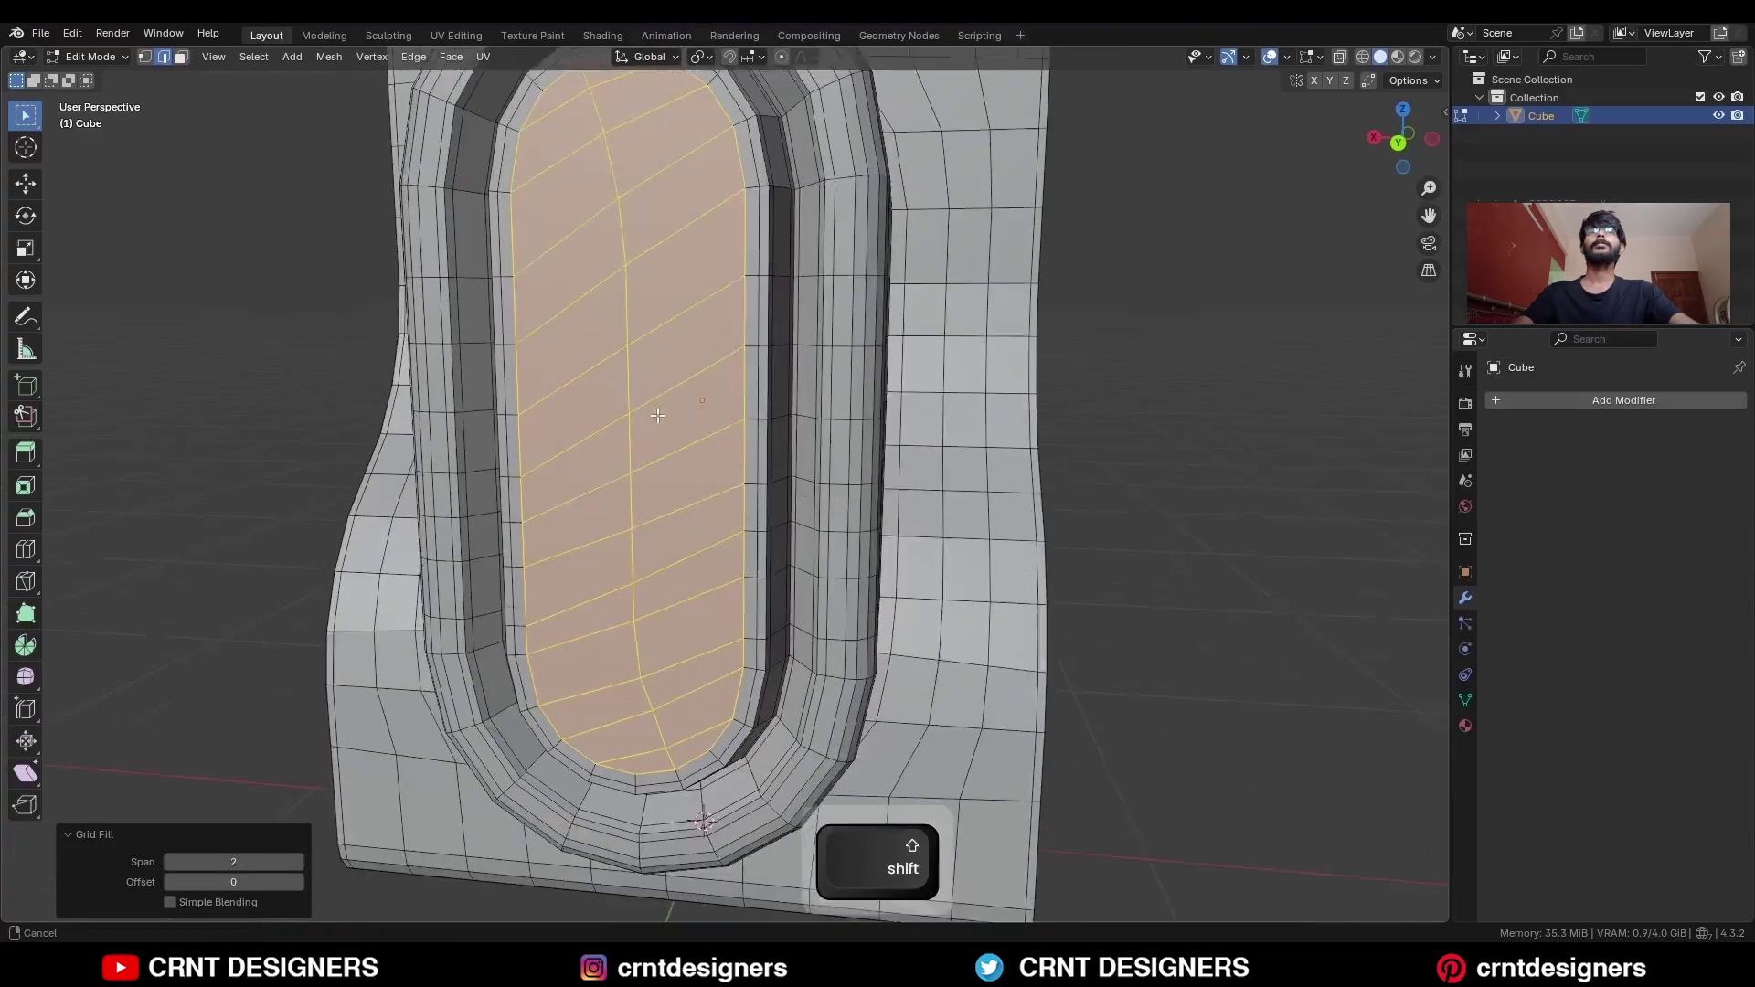
pyautogui.click(169, 881)
pyautogui.click(169, 881)
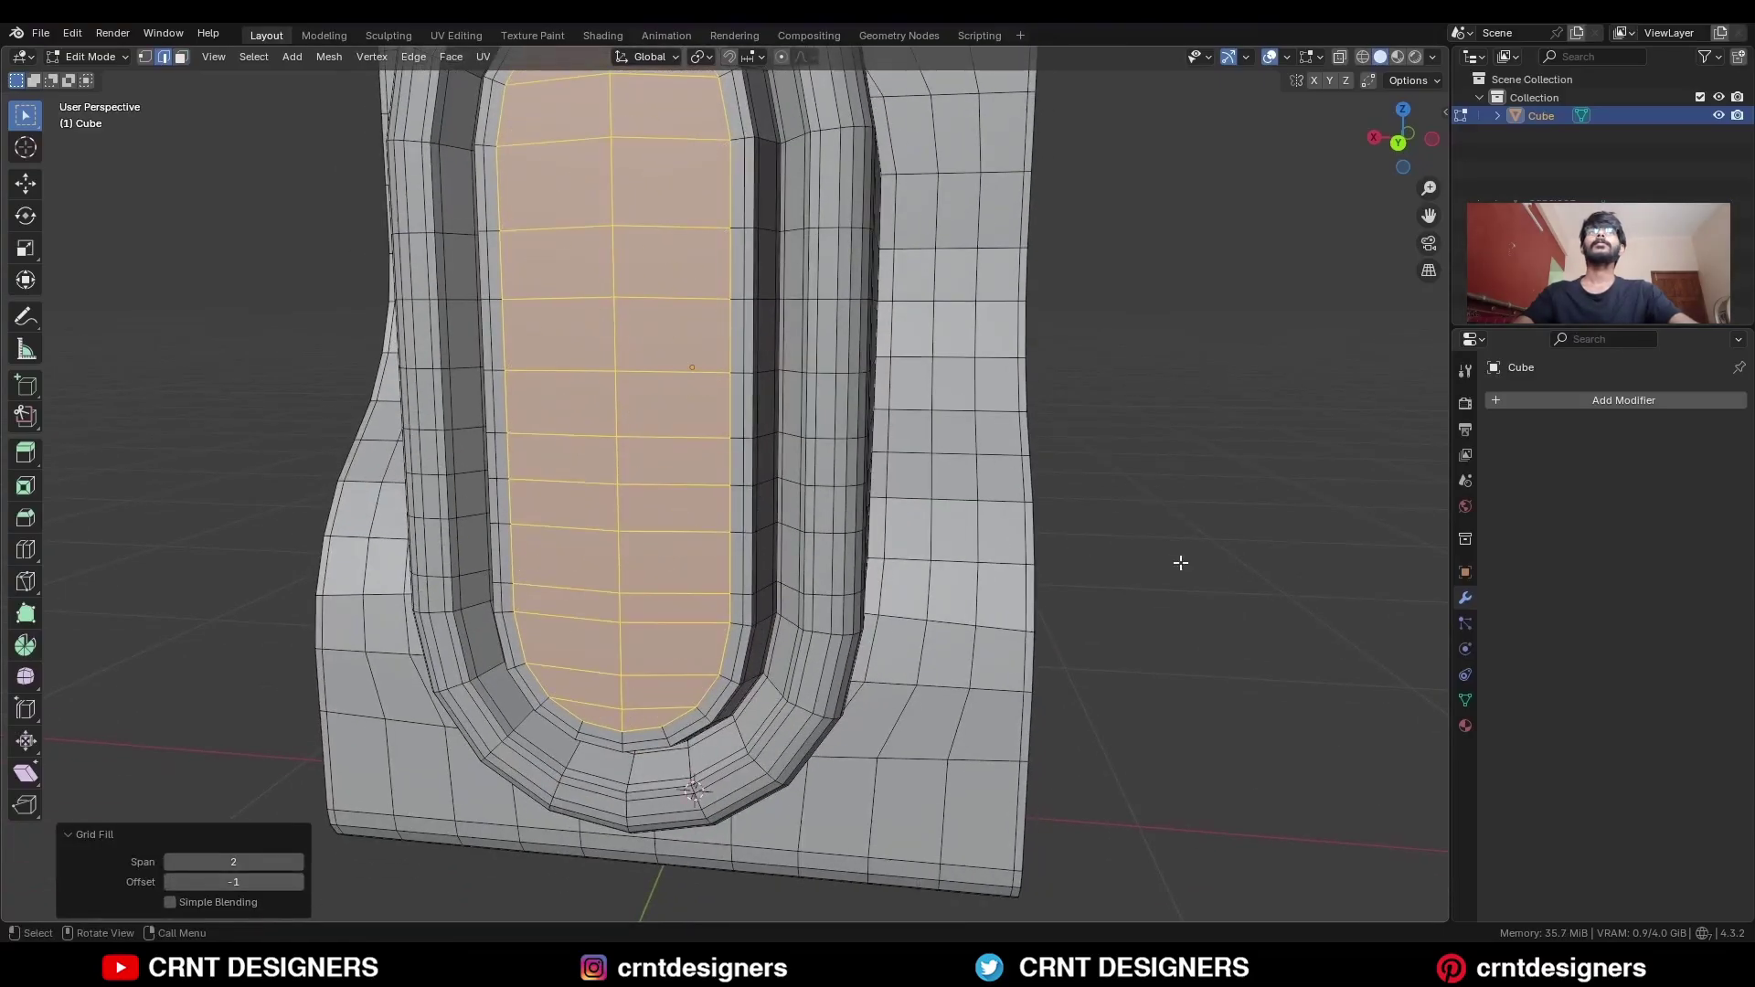
pyautogui.click(1179, 564)
# Return to Object Mode, add a level 2 Subdivision modifier and shade the block smooth.
pyautogui.keyDown('ctrl'); pyautogui.moveTo(925, 384); pyautogui.dragTo(885, 521, button='middle'); pyautogui.keyUp('ctrl')
pyautogui.keyDown('shift'); pyautogui.moveTo(767, 448); pyautogui.dragTo(594, 544, button='middle'); pyautogui.keyUp('shift')
pyautogui.press('Tab')
pyautogui.hotkey('ctrl', '2')
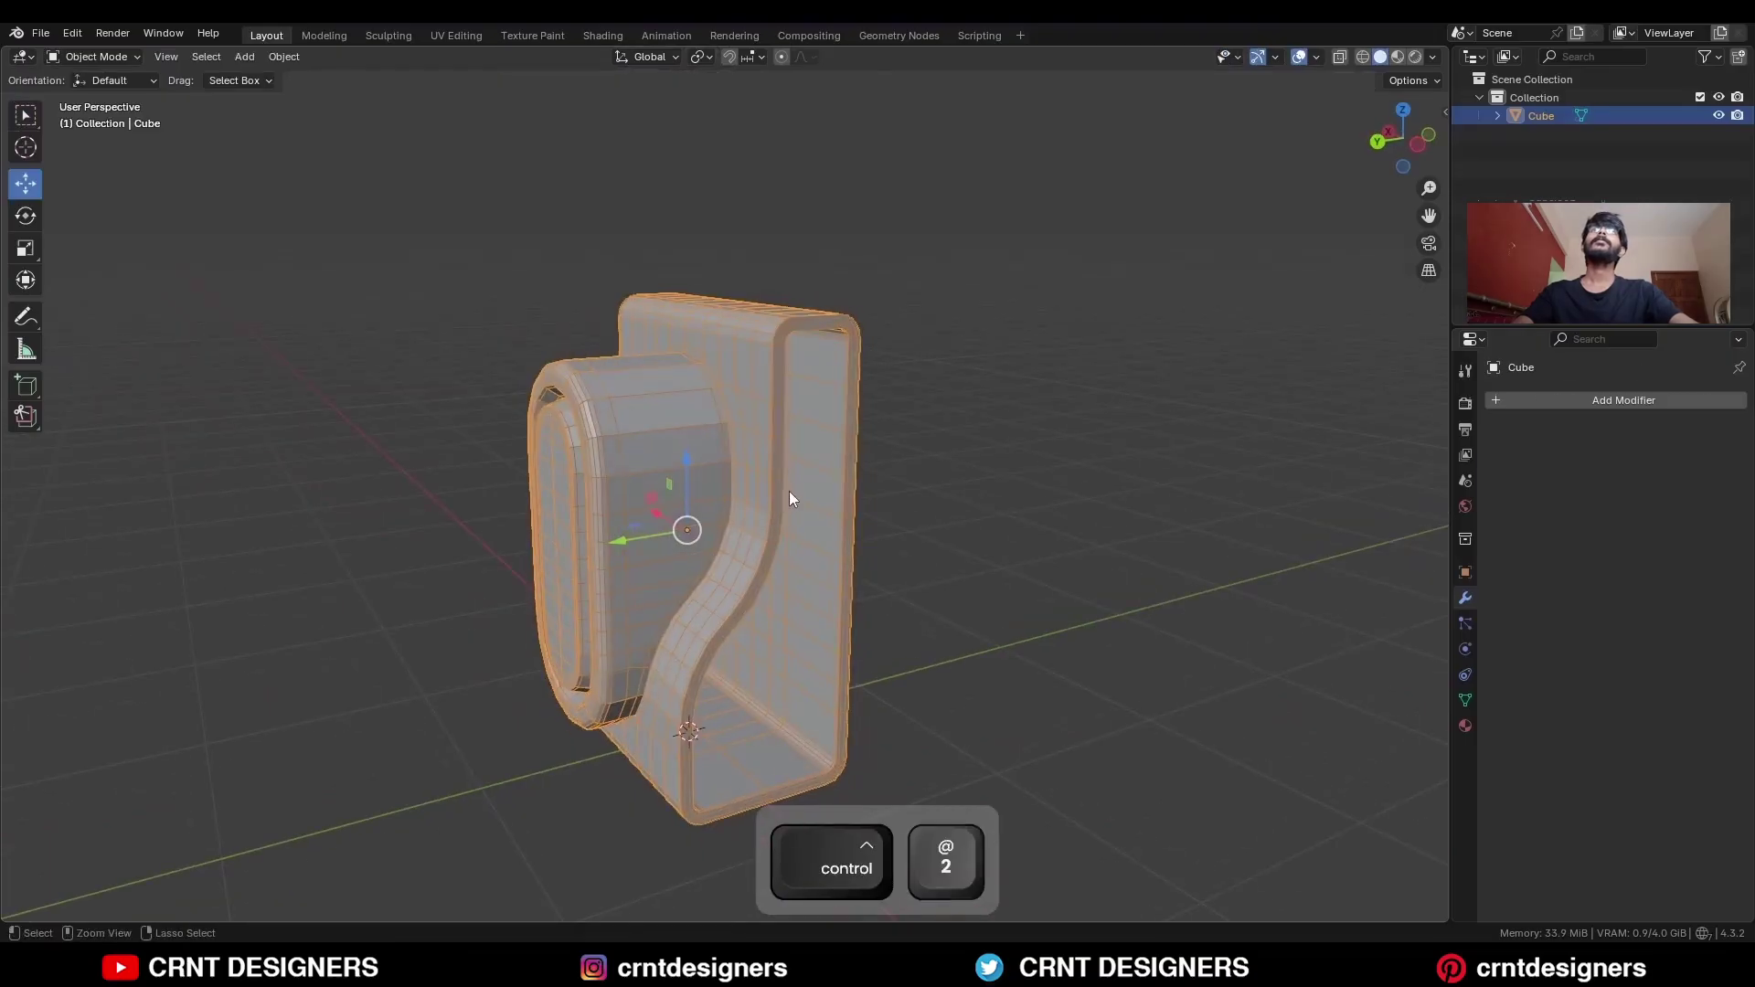
pyautogui.rightClick(771, 375)
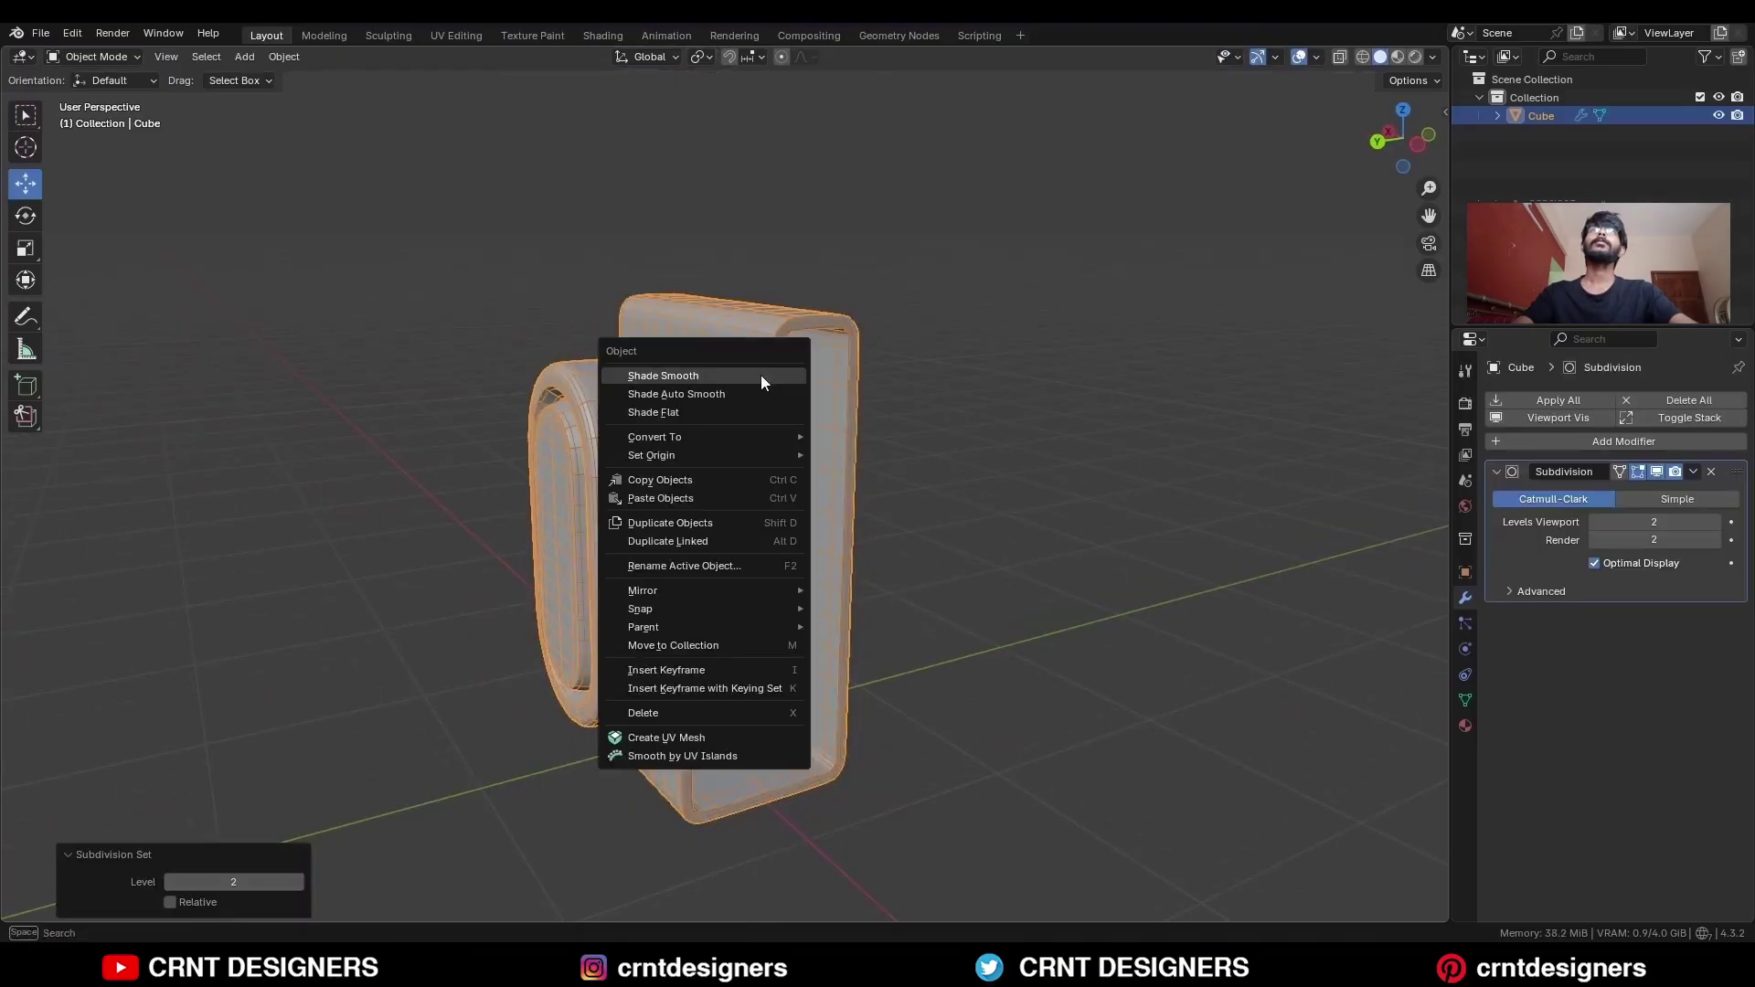
pyautogui.click(755, 374)
pyautogui.moveTo(976, 366); pyautogui.dragTo(952, 375)
# Hide the viewport overlays and examine the smoothed model's surface from several angles.
pyautogui.hotkey('shift', 'alt', 'z')
pyautogui.moveTo(953, 375); pyautogui.dragTo(731, 499, button='middle')
pyautogui.keyDown('ctrl'); pyautogui.moveTo(731, 498); pyautogui.dragTo(859, 504, button='middle'); pyautogui.keyUp('ctrl')
pyautogui.hotkey('alt', 'shift', 'z')
pyautogui.hotkey('alt', 'shift', 'z')
pyautogui.keyDown('ctrl'); pyautogui.moveTo(731, 557); pyautogui.dragTo(786, 513, button='middle'); pyautogui.keyUp('ctrl')
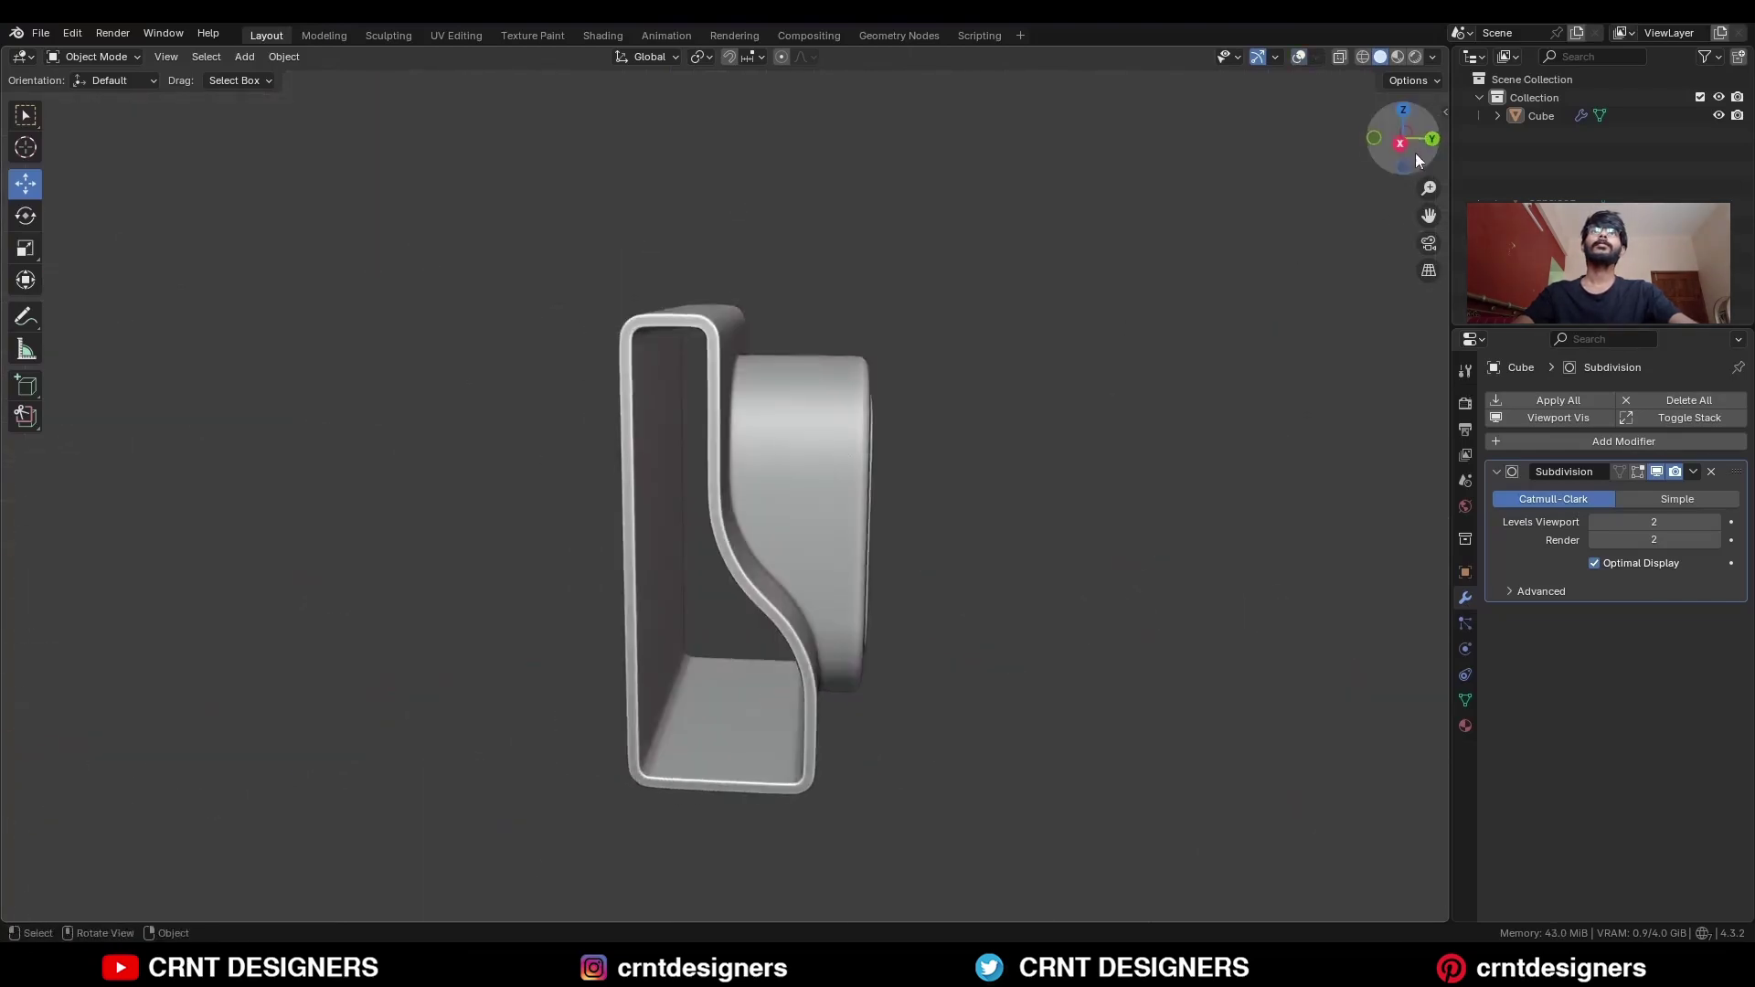
# Check the finished model in the side, front and top axis views and save the file.
pyautogui.click(1400, 144)
pyautogui.click(1431, 138)
pyautogui.click(1431, 138)
pyautogui.click(1402, 114)
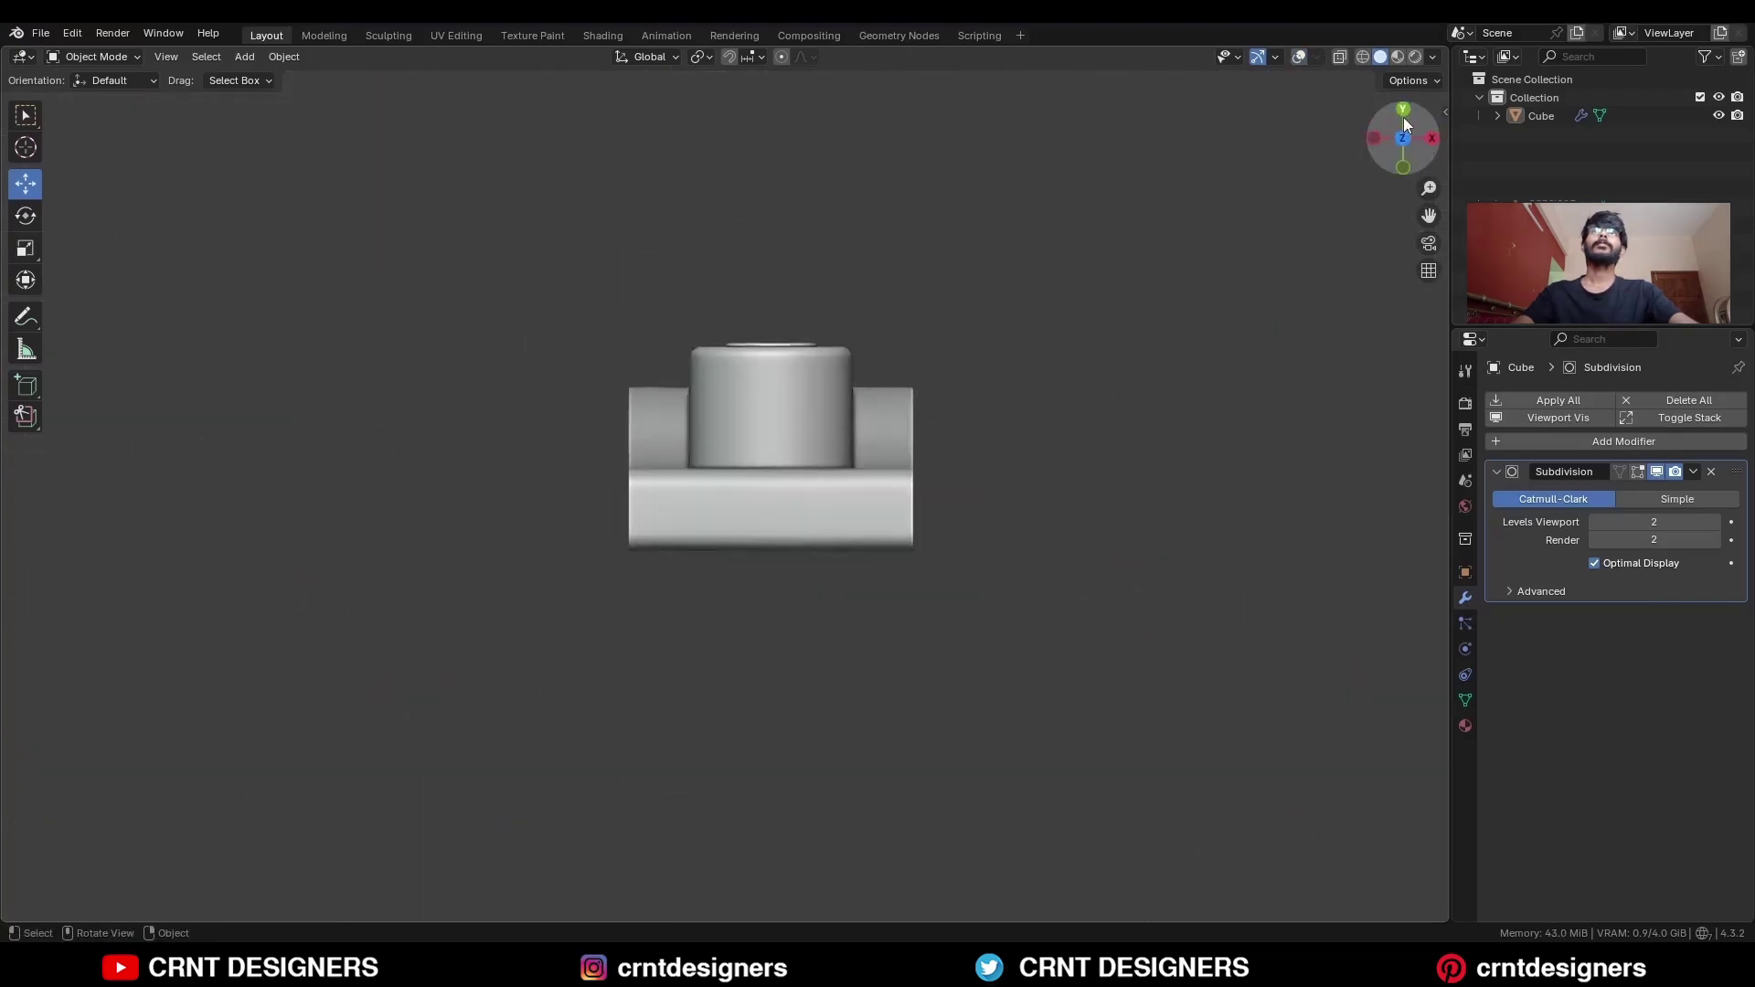
pyautogui.click(1395, 123)
pyautogui.click(1400, 112)
pyautogui.click(1430, 138)
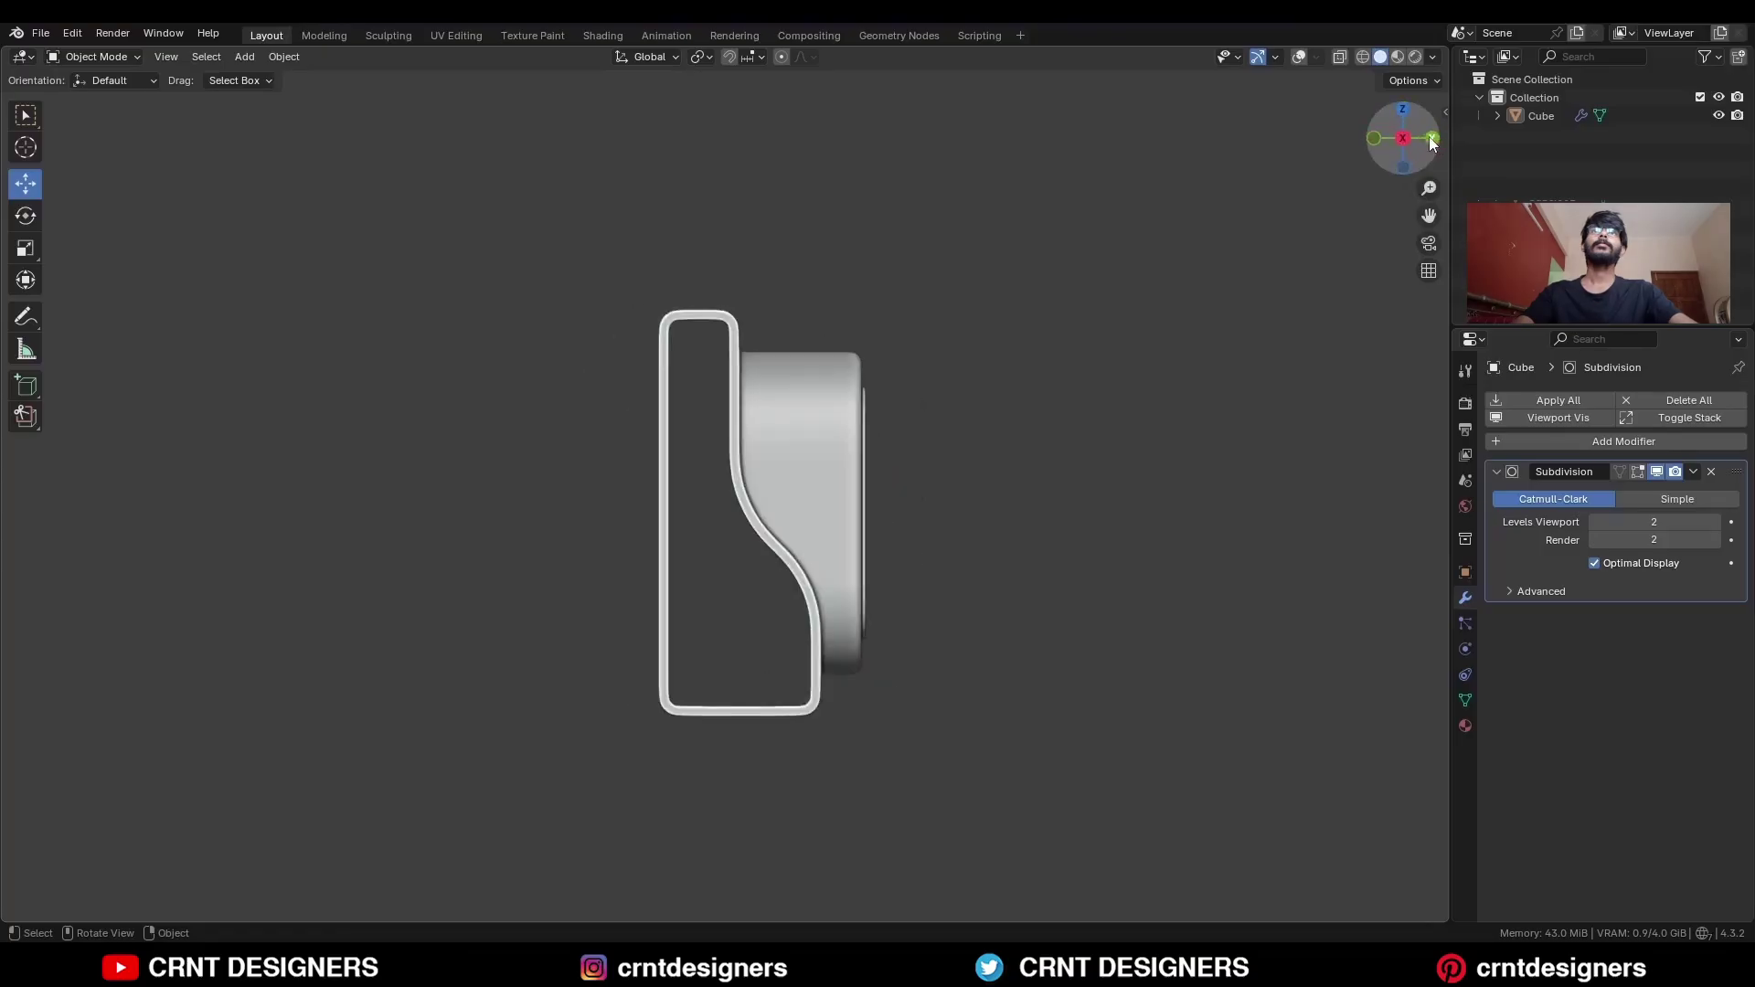
pyautogui.click(1430, 138)
pyautogui.hotkey('ctrl', 's')
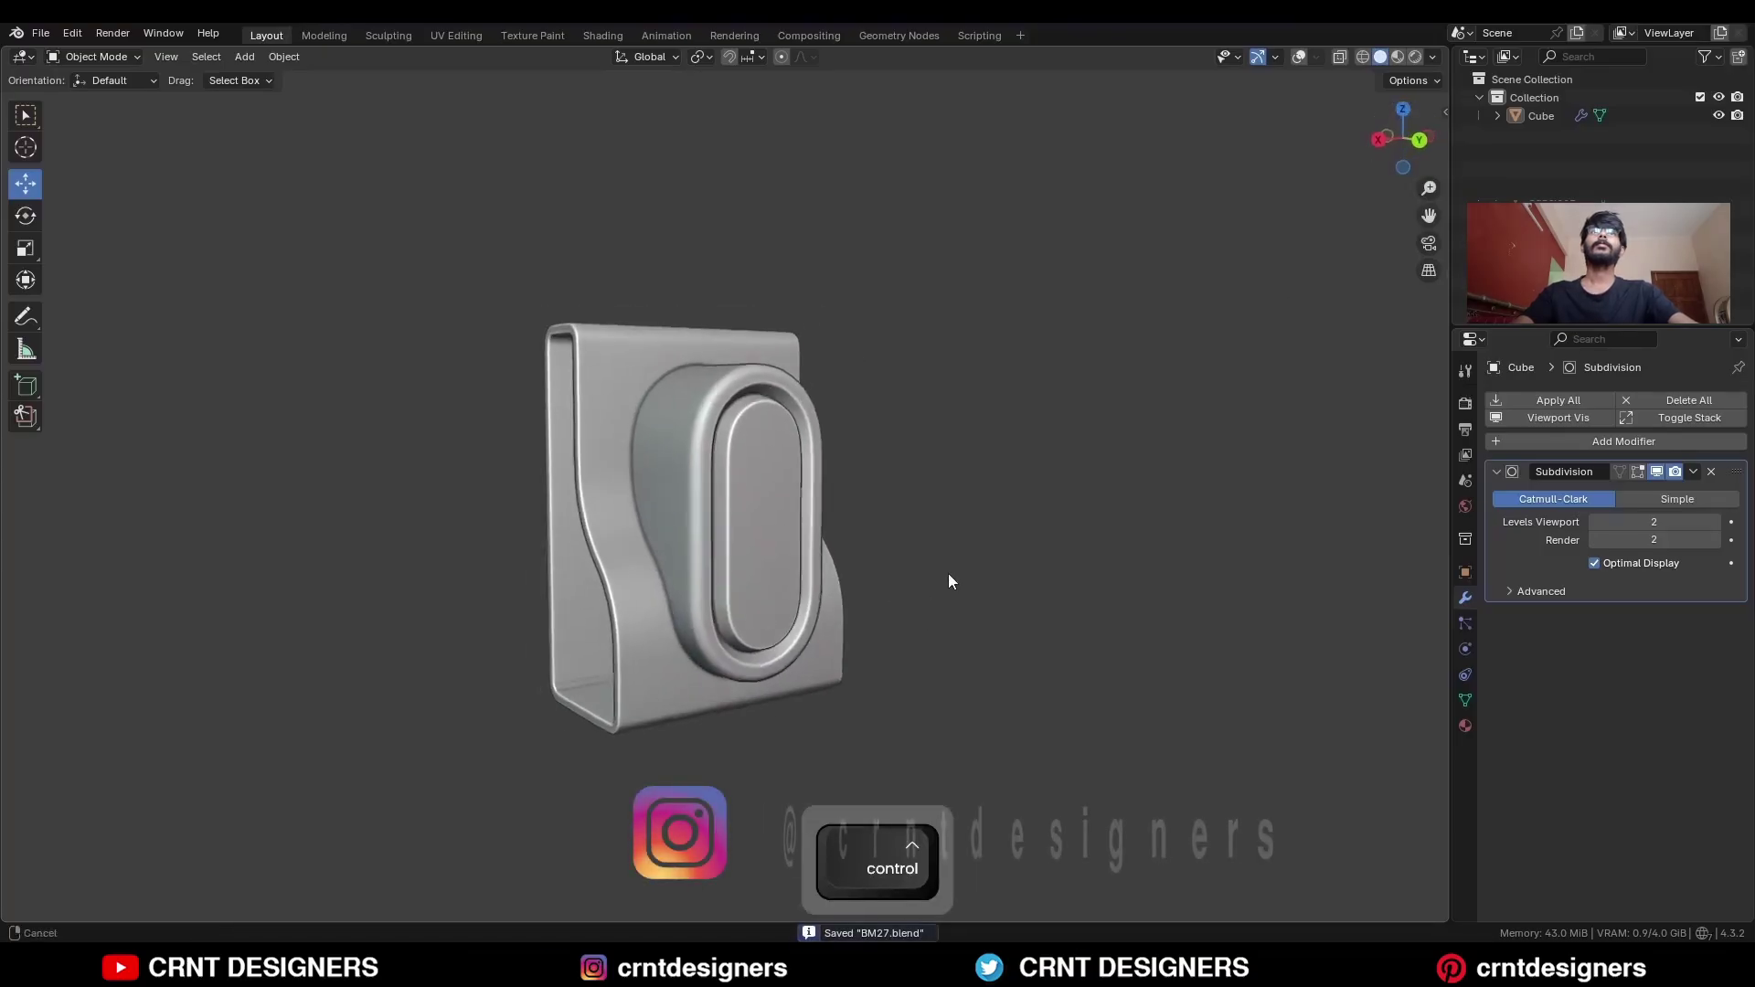